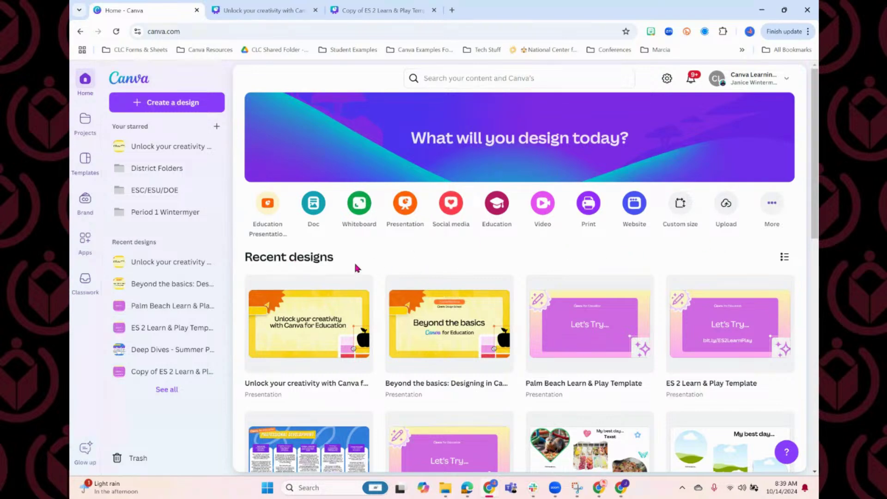
Step: Look through the recent designs on the home page
scroll(725, 359, down, 8)
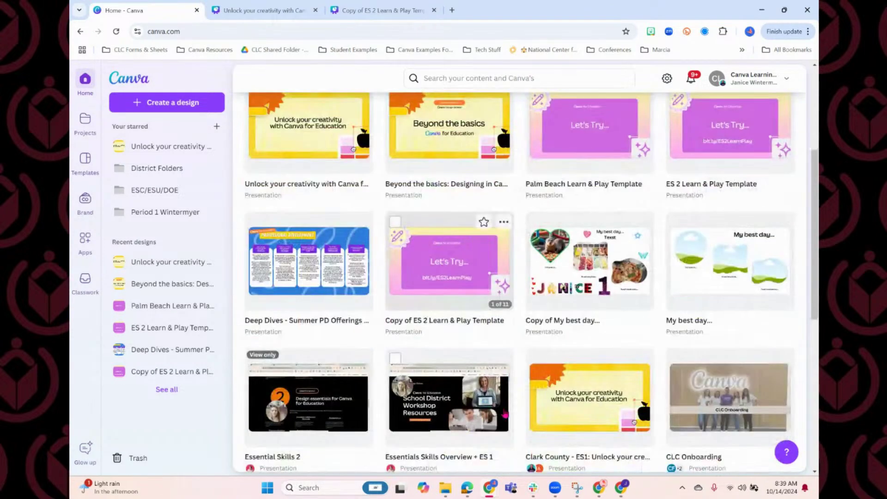
scroll(584, 380, up, 5)
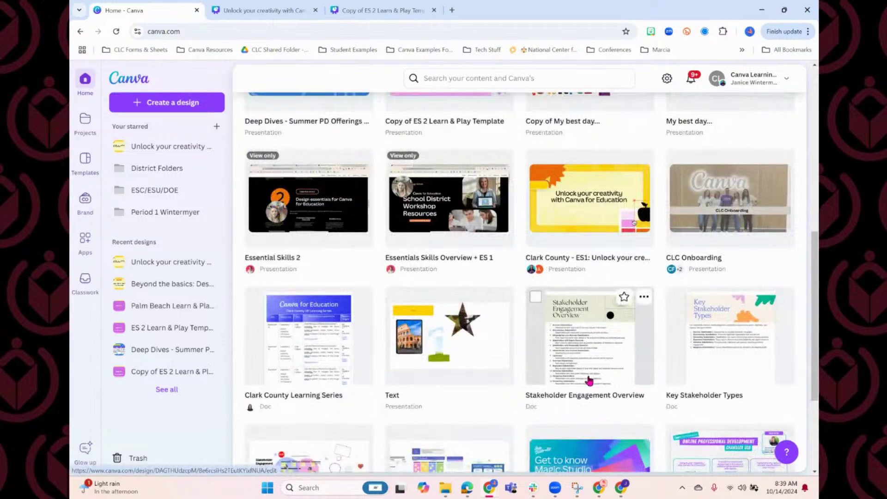
scroll(584, 381, up, 3)
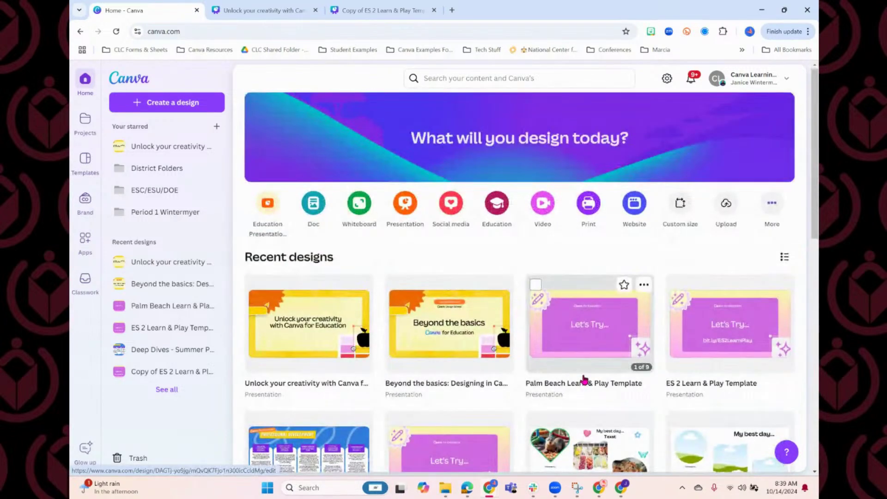
scroll(506, 382, down, 3)
scroll(446, 391, down, 4)
scroll(561, 369, up, 8)
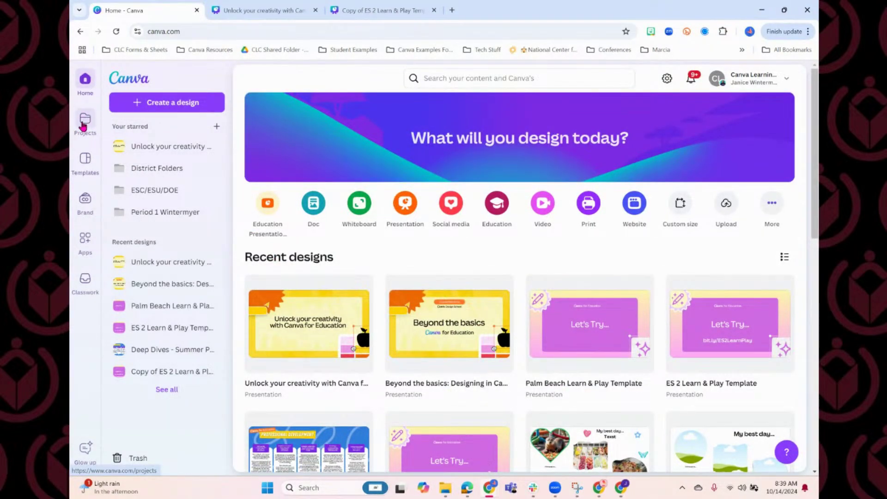
Step: Open the Projects page and look through its folders, designs and brand templates
click(85, 122)
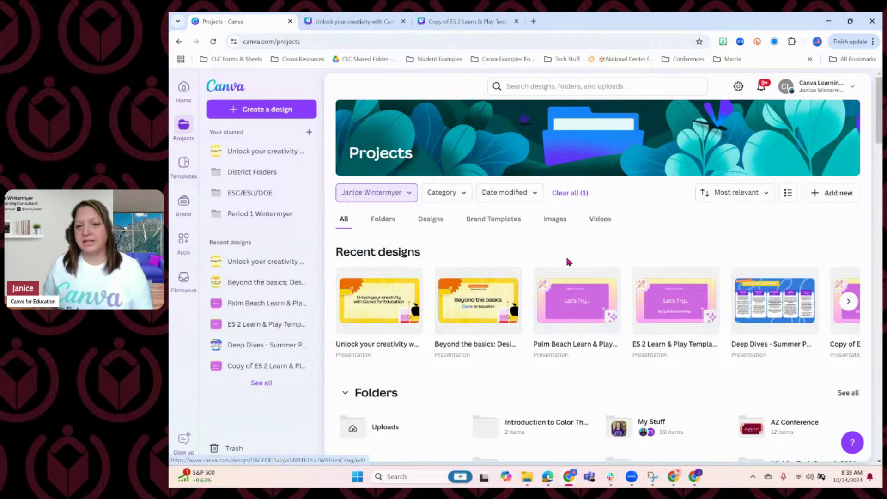
scroll(681, 340, down, 3)
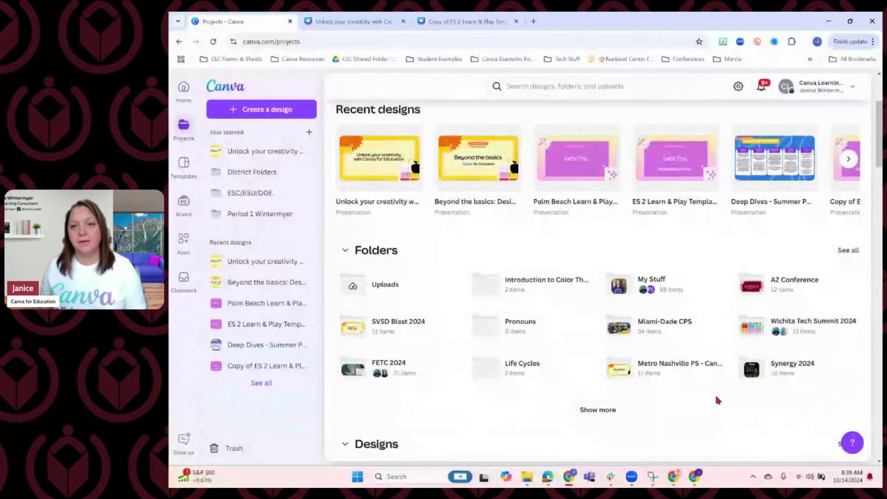
scroll(716, 399, down, 1)
scroll(716, 402, down, 5)
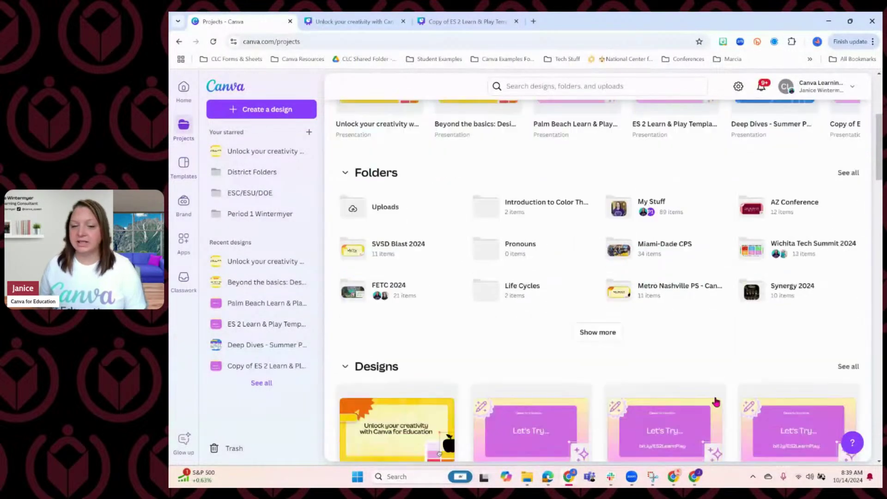
scroll(716, 400, down, 12)
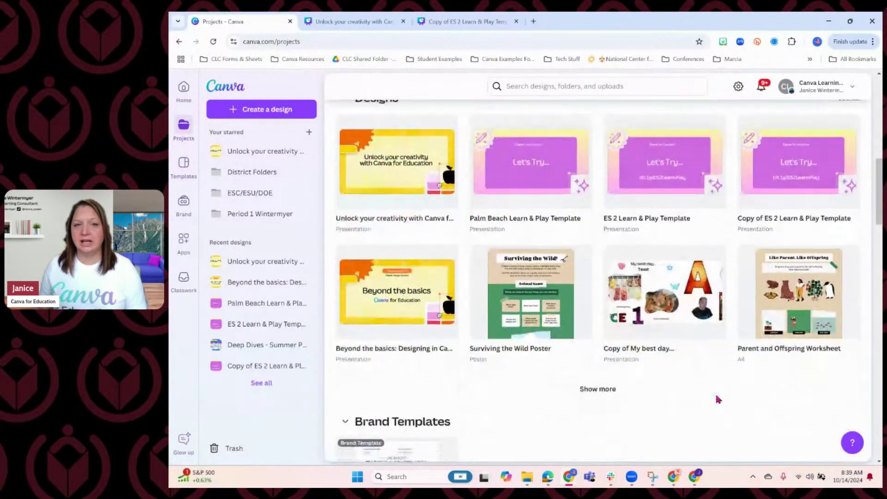
scroll(717, 400, down, 4)
scroll(716, 401, up, 12)
scroll(713, 401, up, 5)
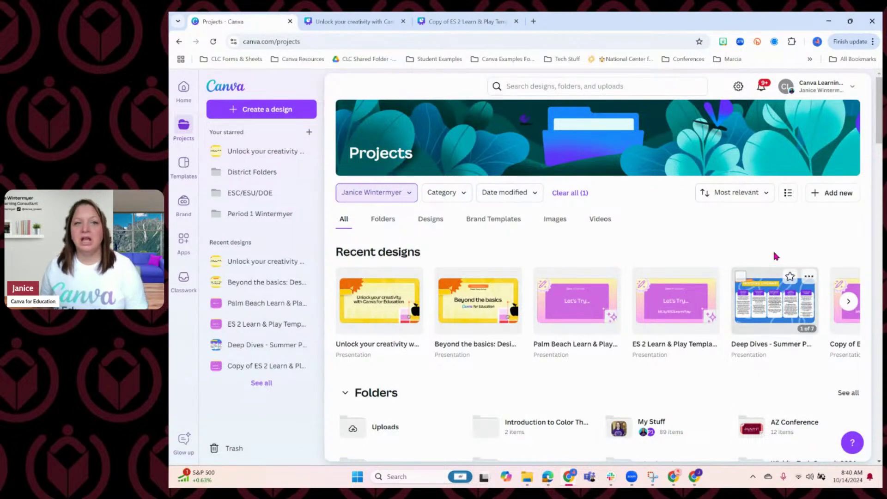
Step: Check the upload options and the apps files can be imported from on the Projects page
click(851, 194)
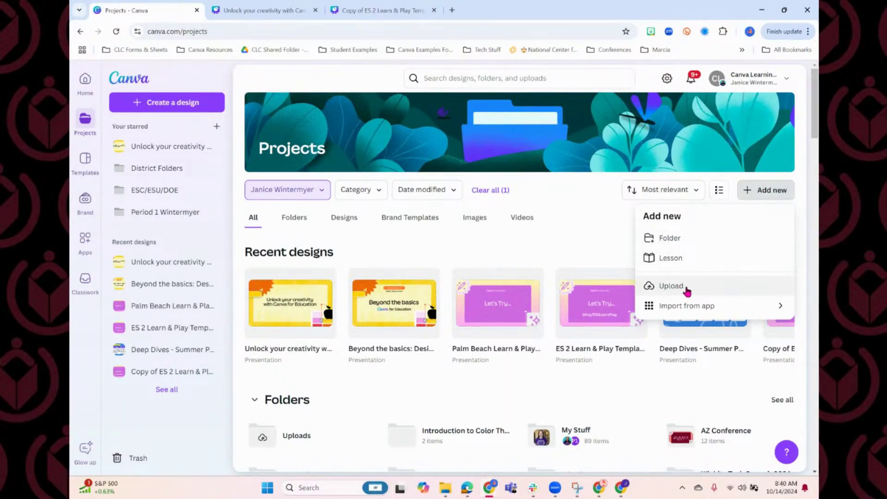
click(670, 305)
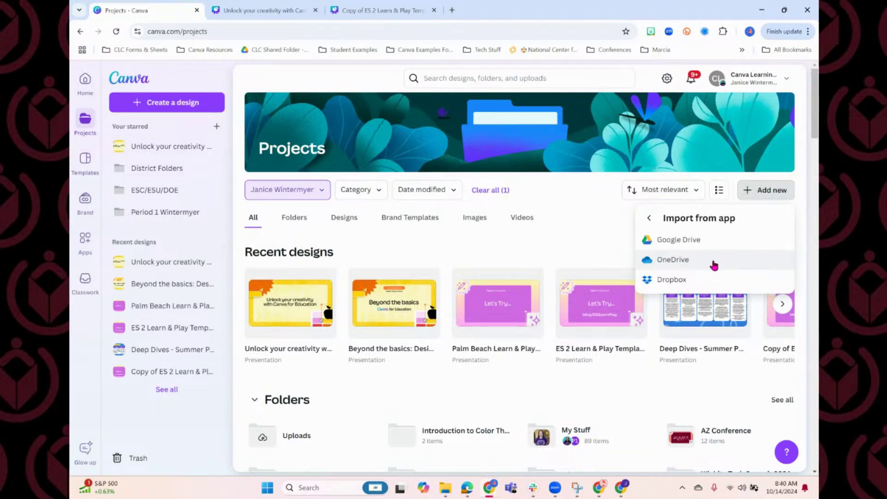
click(781, 197)
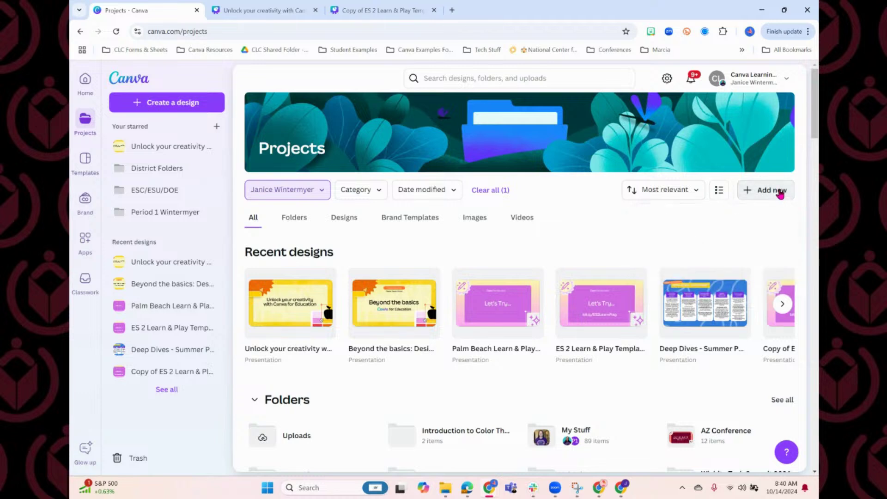
click(778, 192)
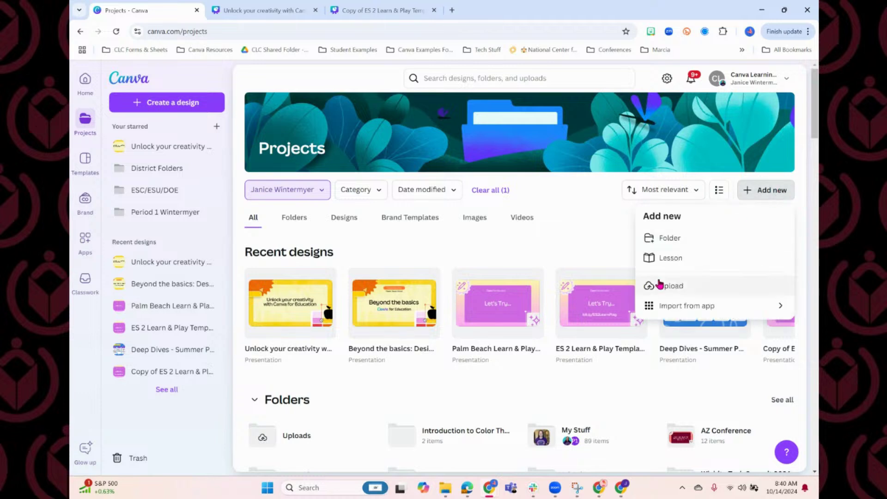
click(676, 305)
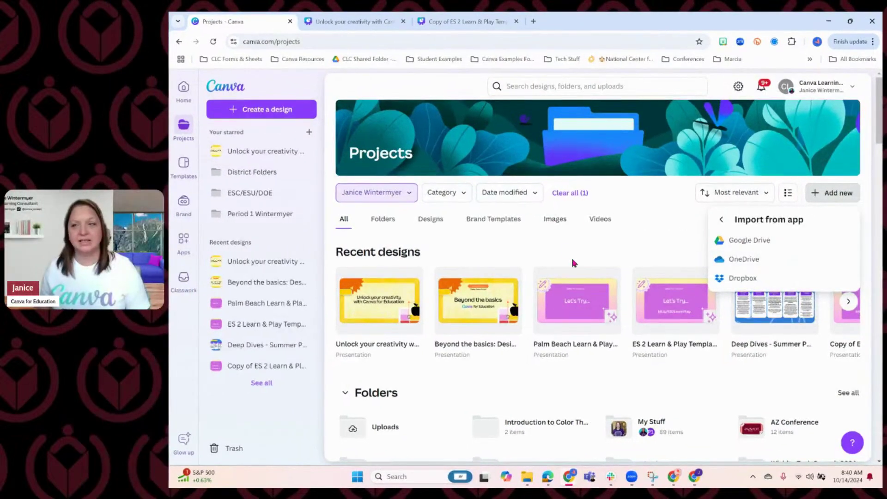
click(492, 256)
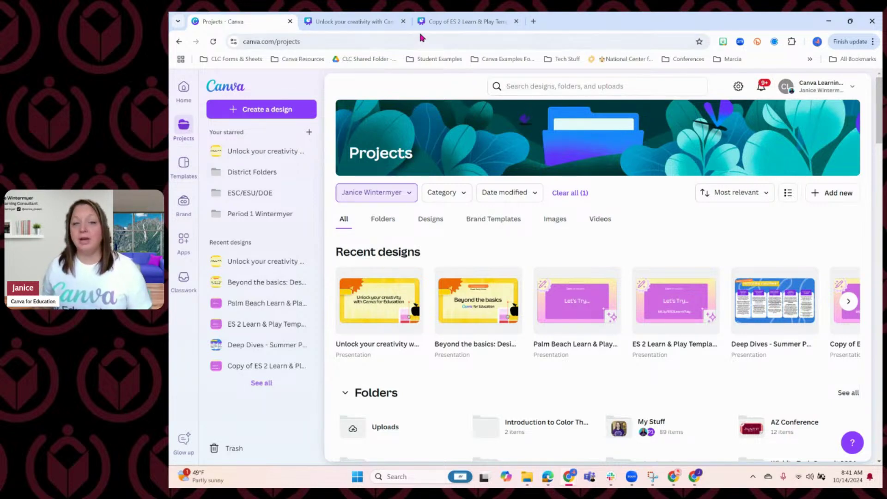
Step: Copy the public template link of the Palm Beach Learn & Play Template design
click(455, 22)
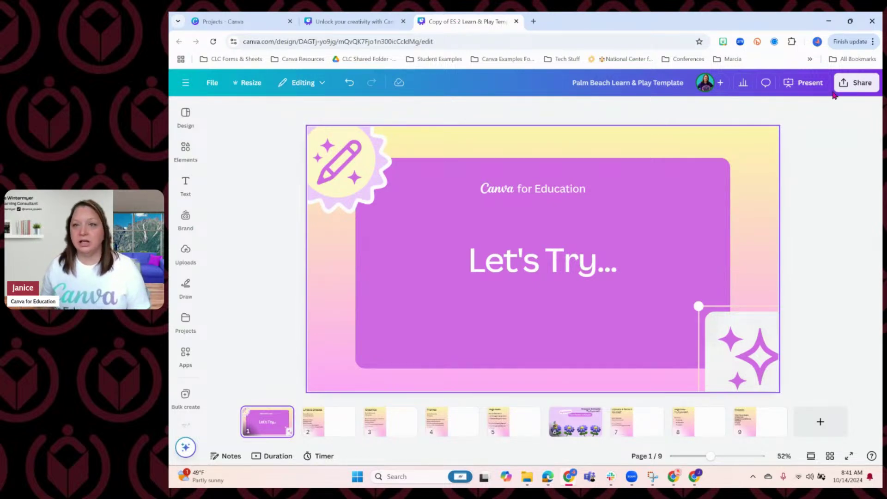
click(845, 87)
click(757, 277)
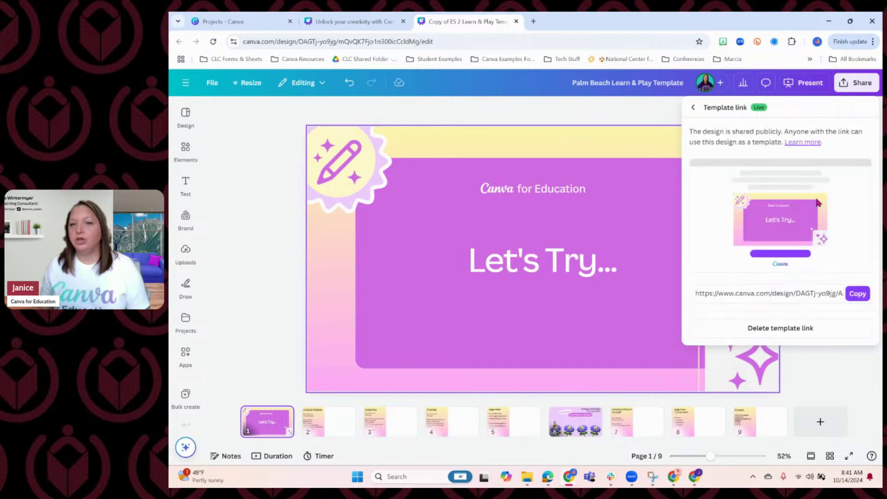
click(853, 293)
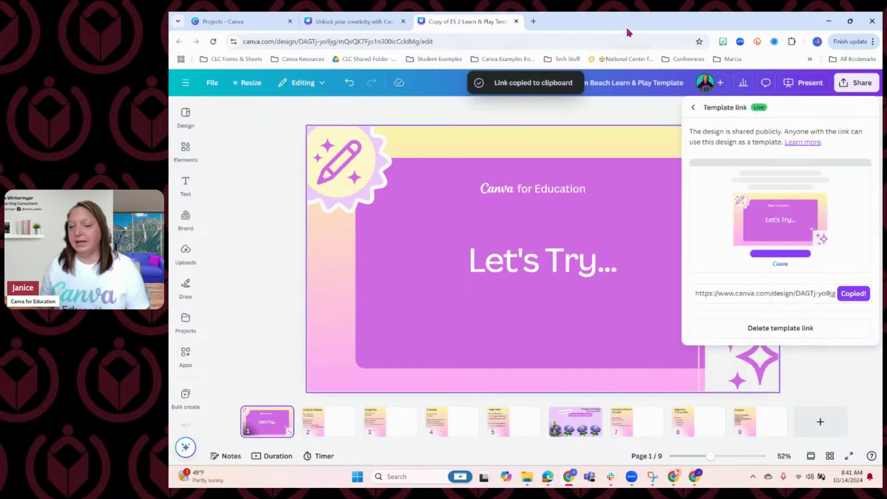
Step: Open the copied template link in a new browser tab, try editing the original template, and close that tab
click(533, 22)
key(ctrl+v)
key(Return)
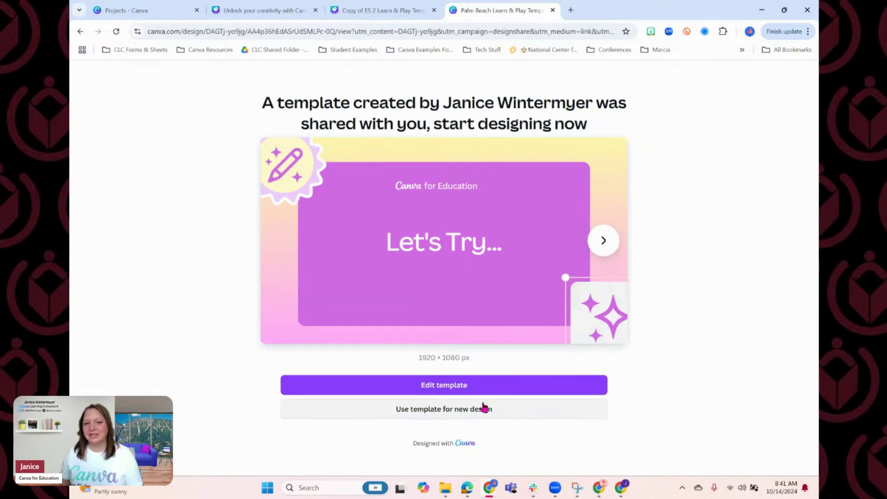
click(418, 384)
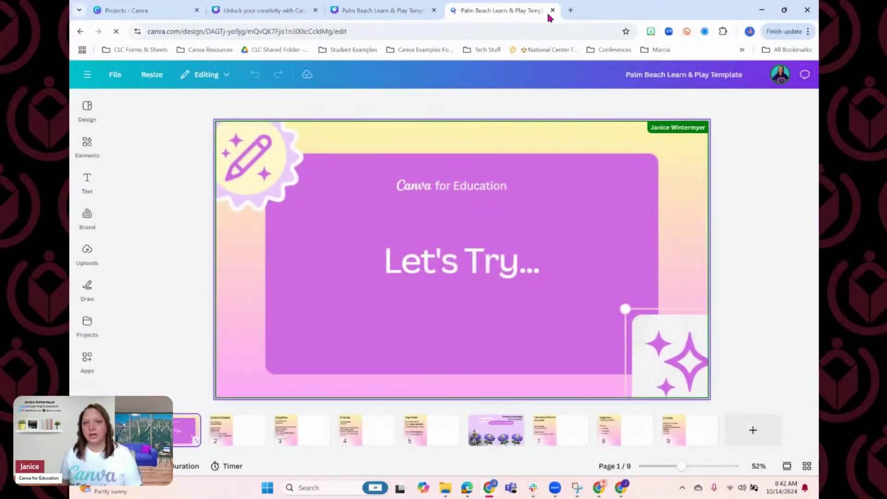
key(ctrl+w)
Step: Load the copied template link in a new browser tab and use the template for a new design
key(ctrl+t)
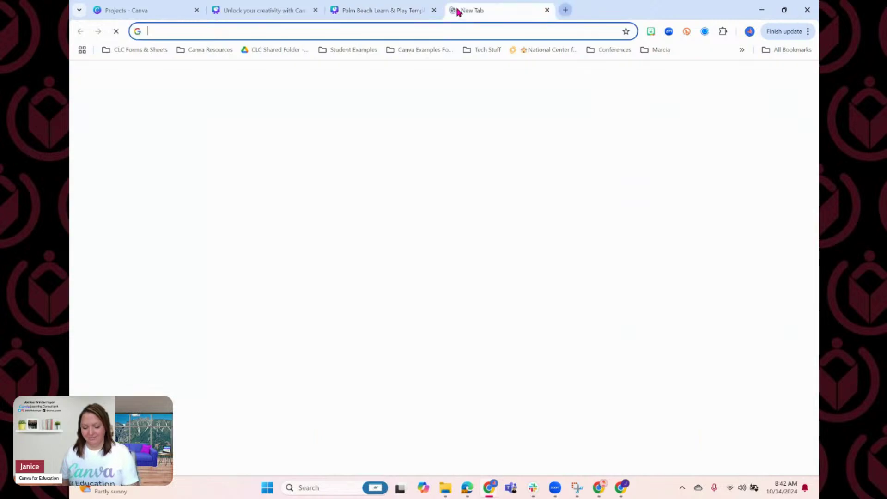
key(ctrl+v)
key(Return)
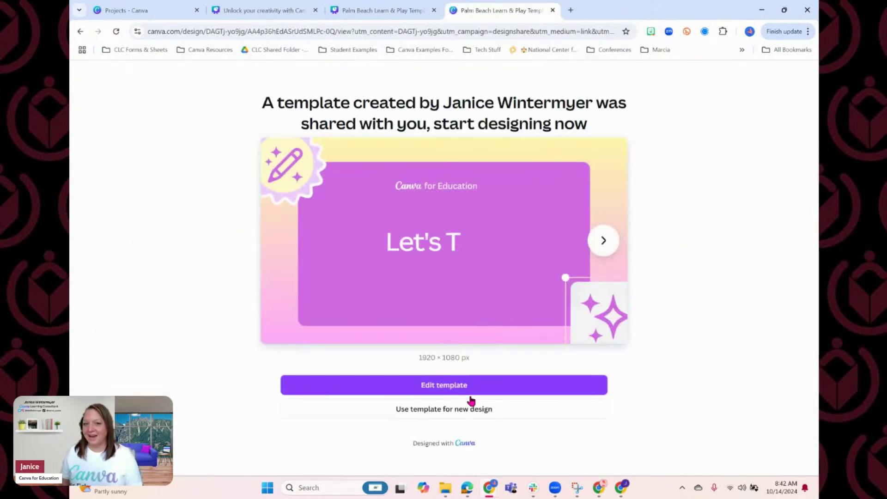
click(448, 412)
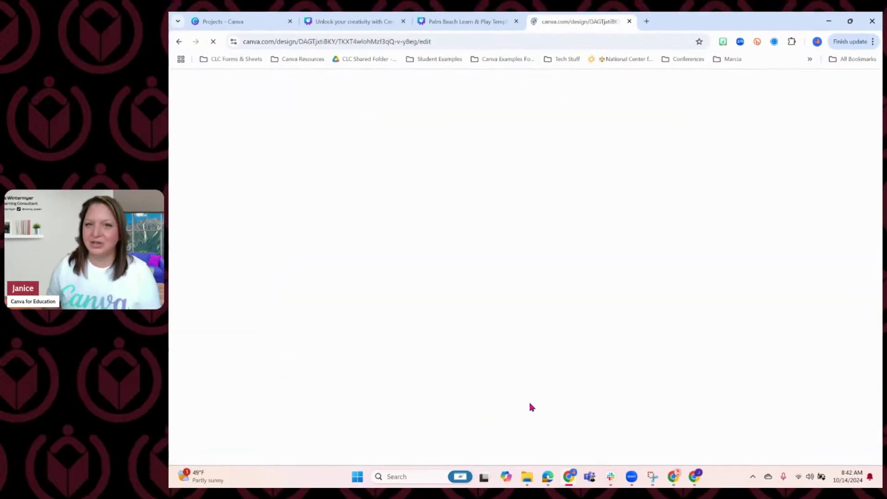
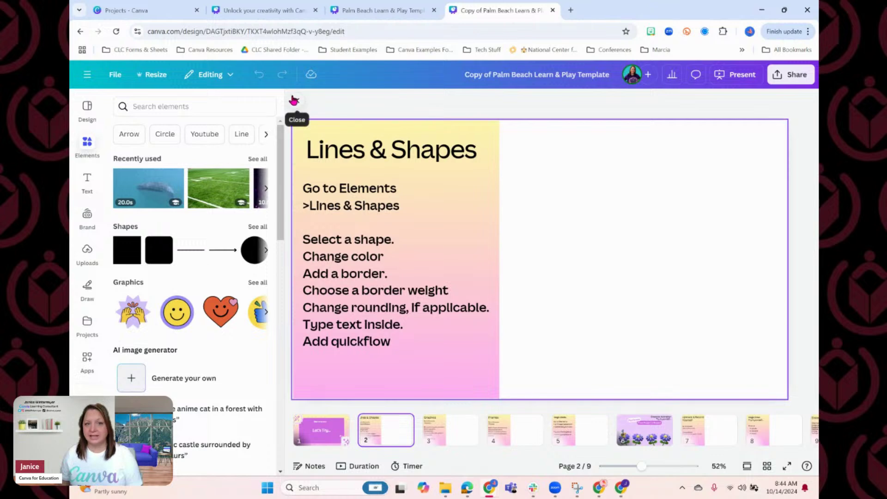
Step: Compare the Elements library with the Design templates on the Lines & Shapes page, ending in the Elements library
click(87, 144)
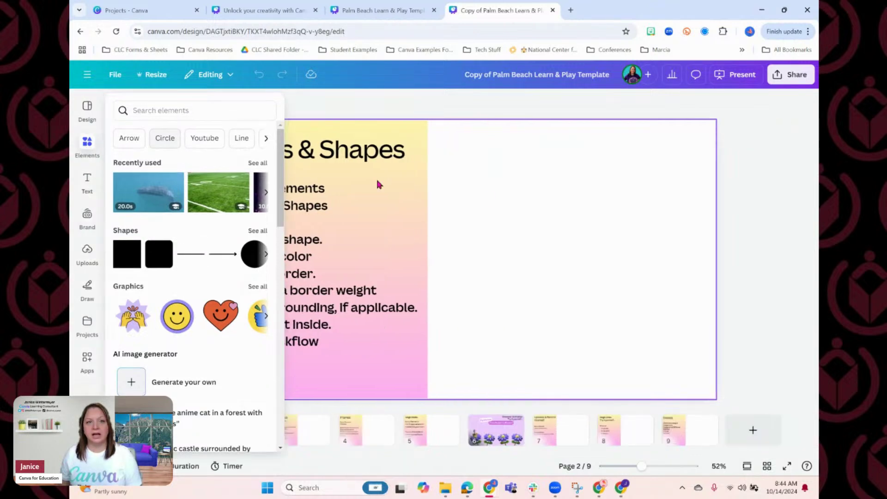
click(547, 204)
click(85, 143)
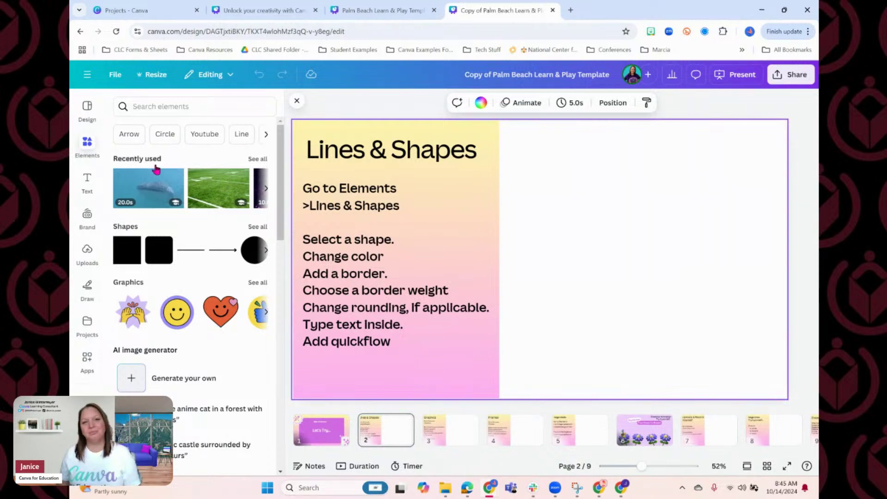
click(85, 107)
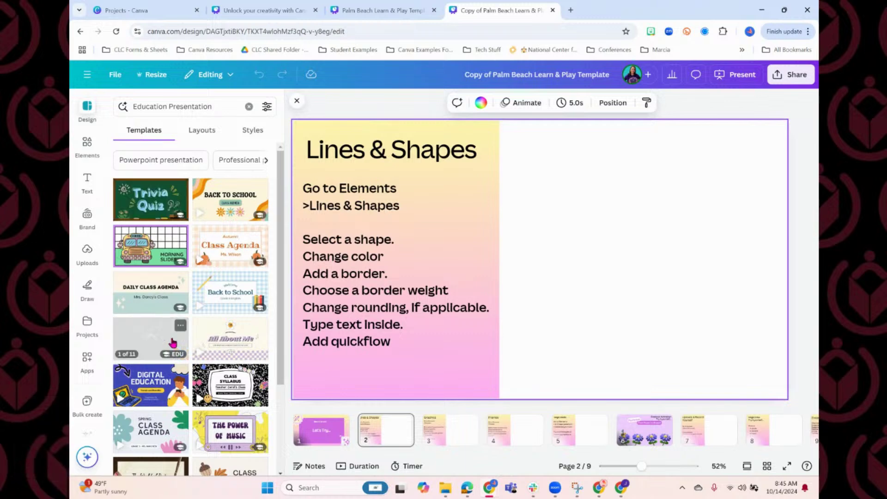
click(84, 146)
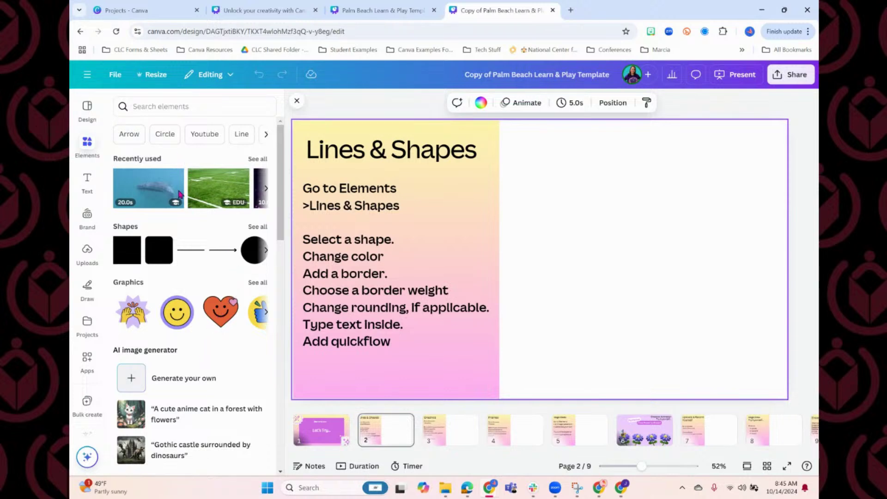
Step: Open the full Shapes collection from Elements and look through its lines and shapes
click(125, 230)
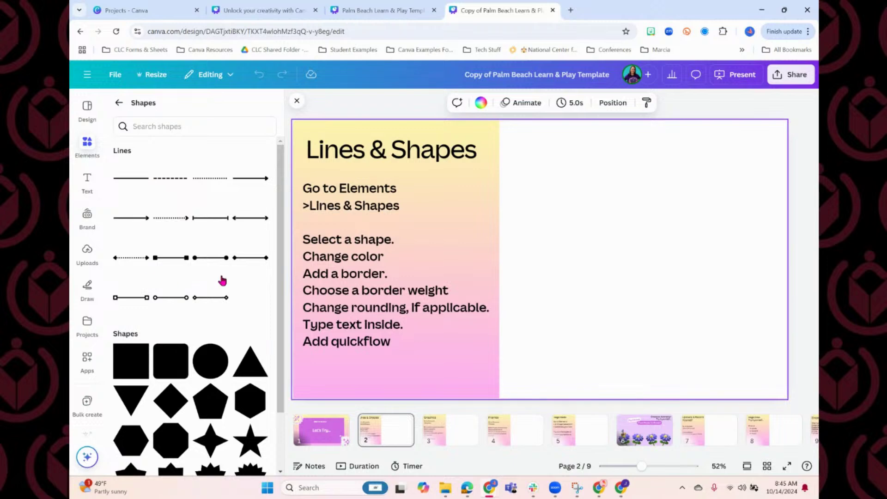
scroll(222, 280, down, 5)
scroll(210, 317, down, 3)
scroll(210, 286, up, 4)
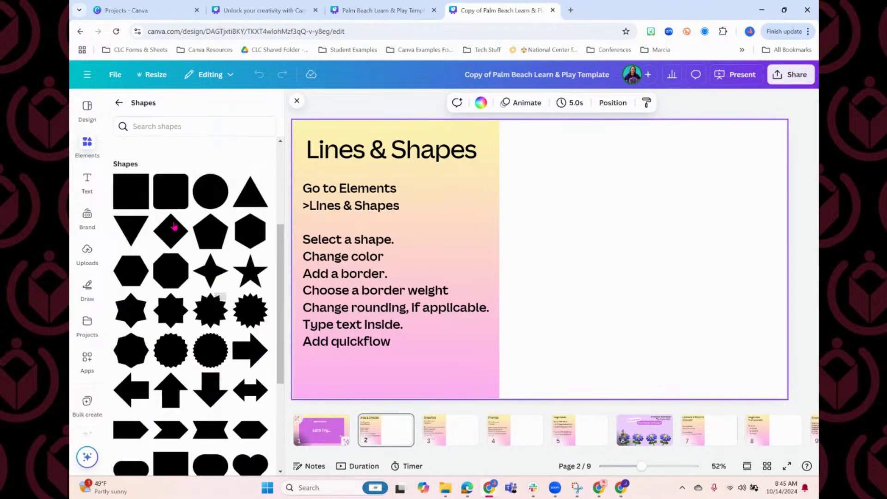
Step: Try out a square on the blank part of page 2, stretching it to about 1,008 by 1,014 and narrowing it, and delete it
click(129, 201)
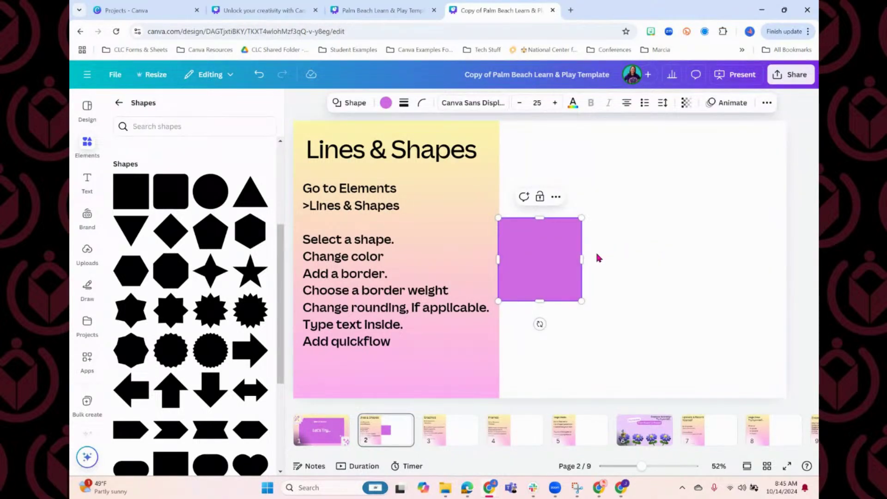
drag(561, 253, 564, 226)
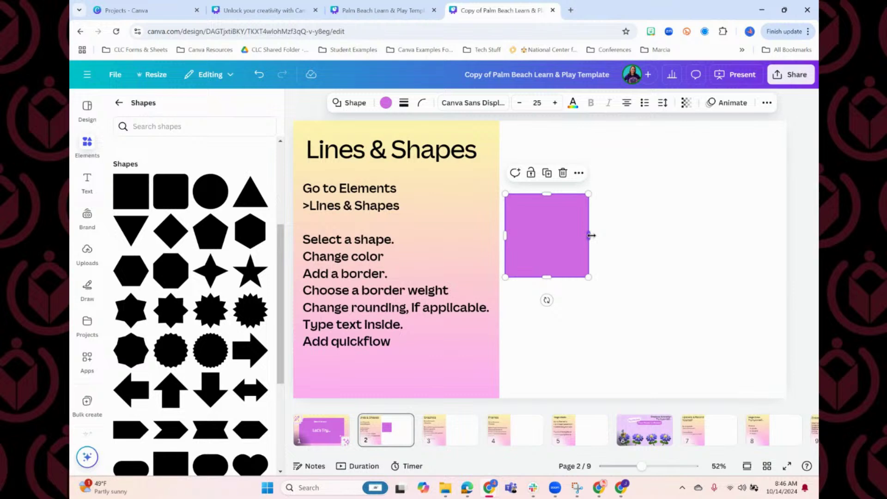
drag(625, 234, 765, 233)
drag(636, 274, 648, 386)
drag(637, 196, 633, 137)
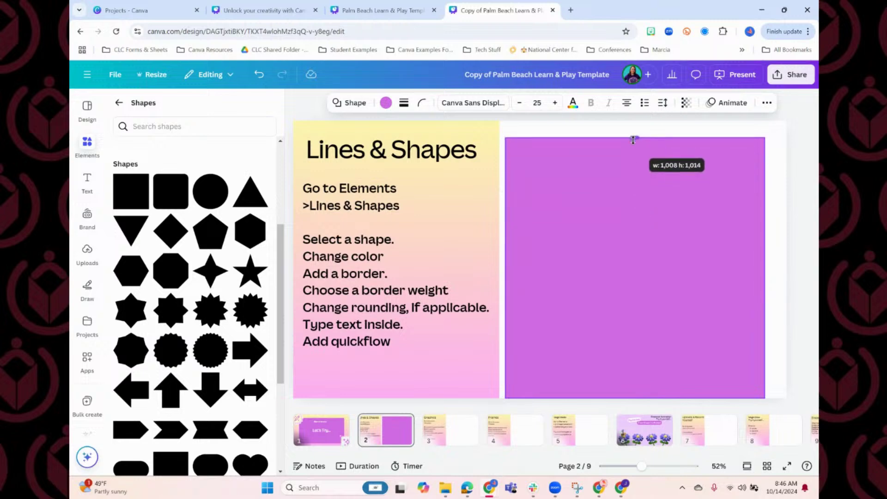
drag(765, 267, 573, 276)
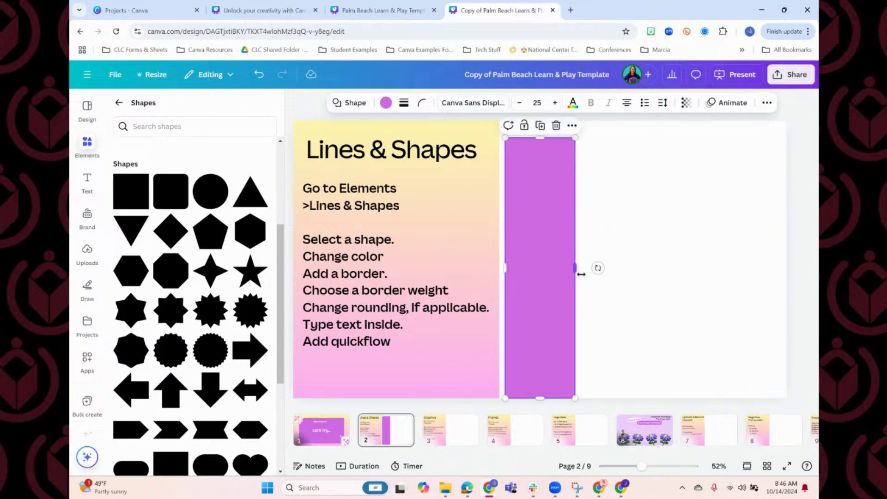
click(556, 126)
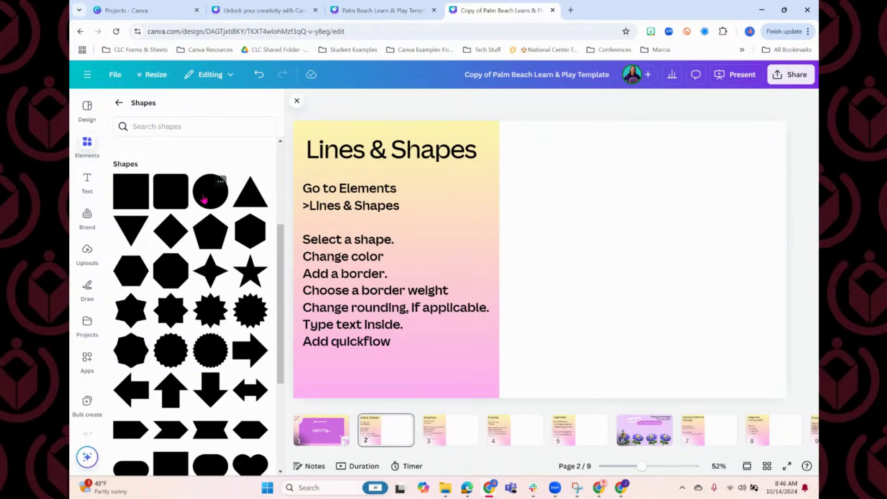
Step: Add a circle to the blank area of page 2, stretch it into a wide ellipse labelled "Text" and move it up
click(200, 204)
drag(583, 260, 642, 242)
mouse_move(571, 215)
mouse_down()
mouse_move(571, 132)
mouse_move(579, 218)
mouse_up()
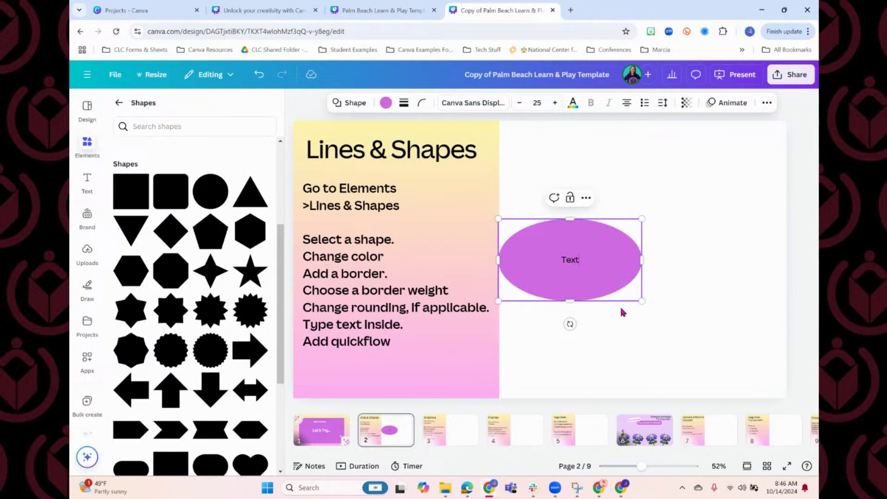
drag(598, 284, 606, 251)
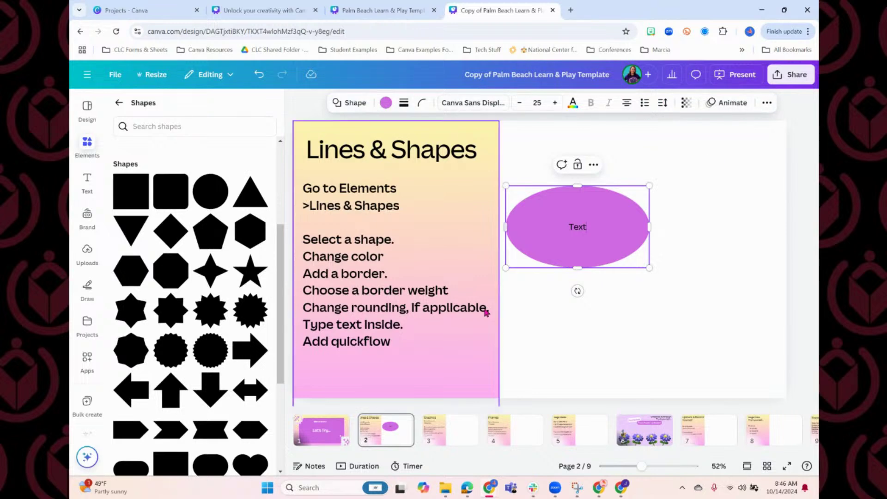
click(704, 213)
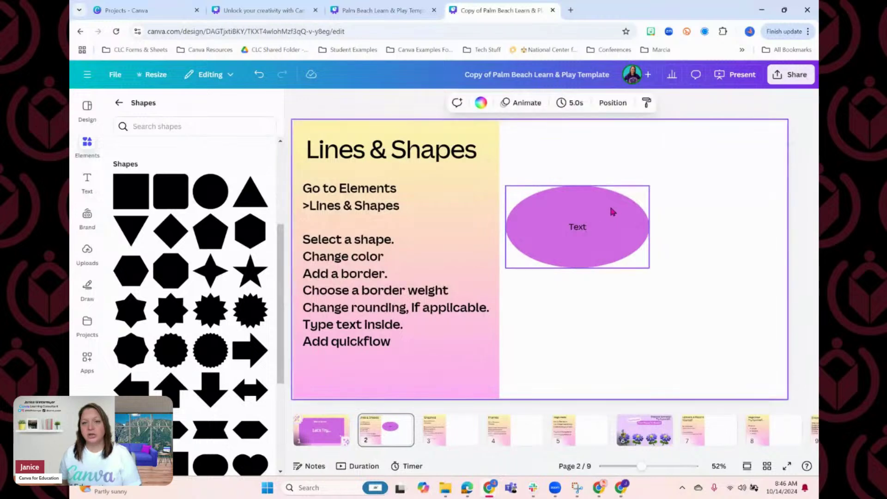
Step: Try a coral red fill on the ellipse and settle on light green from the default solid colors
click(597, 223)
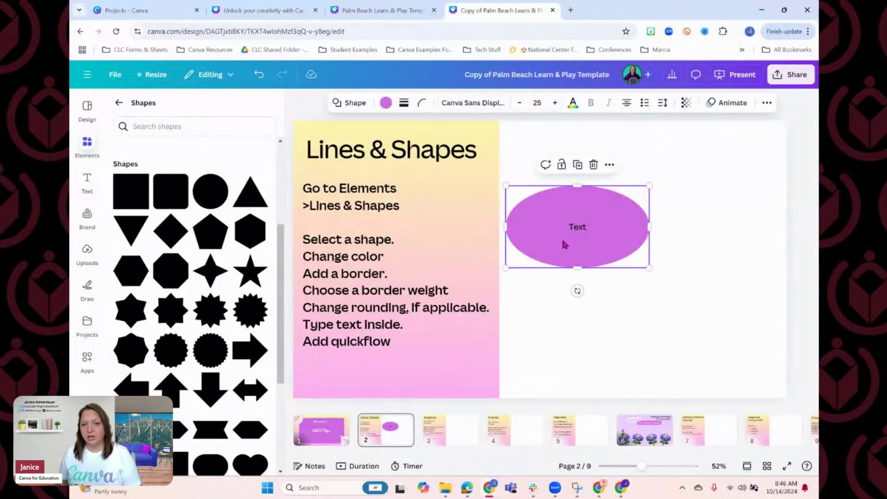
click(354, 104)
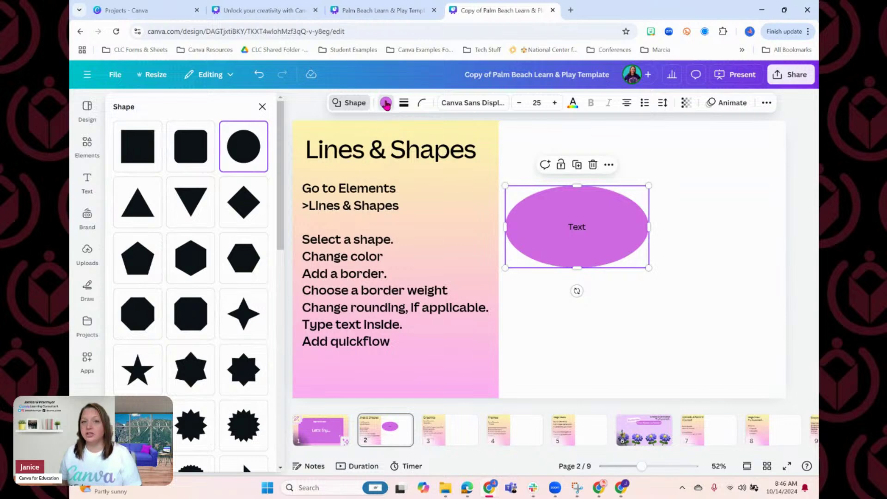
click(386, 103)
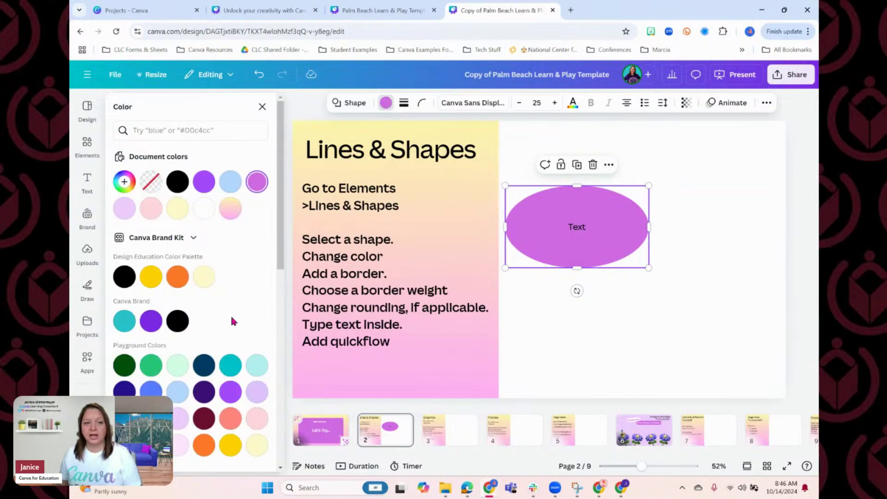
scroll(210, 284, down, 1)
scroll(227, 305, down, 5)
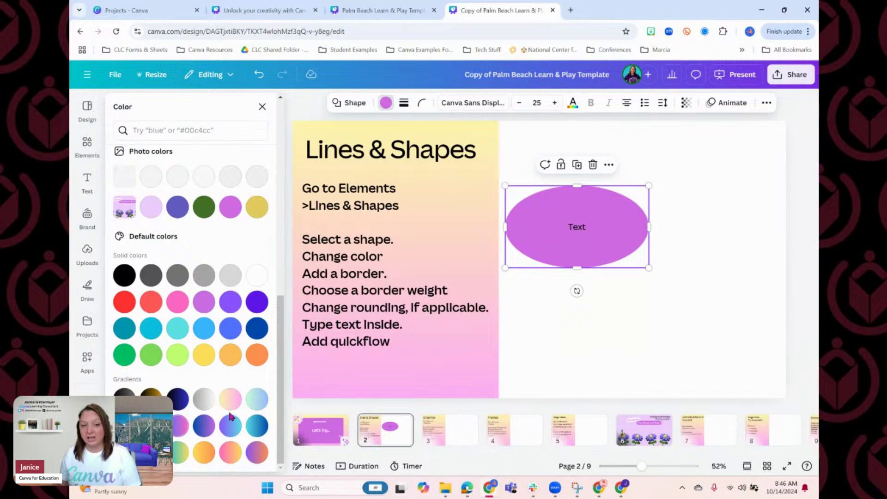
click(144, 305)
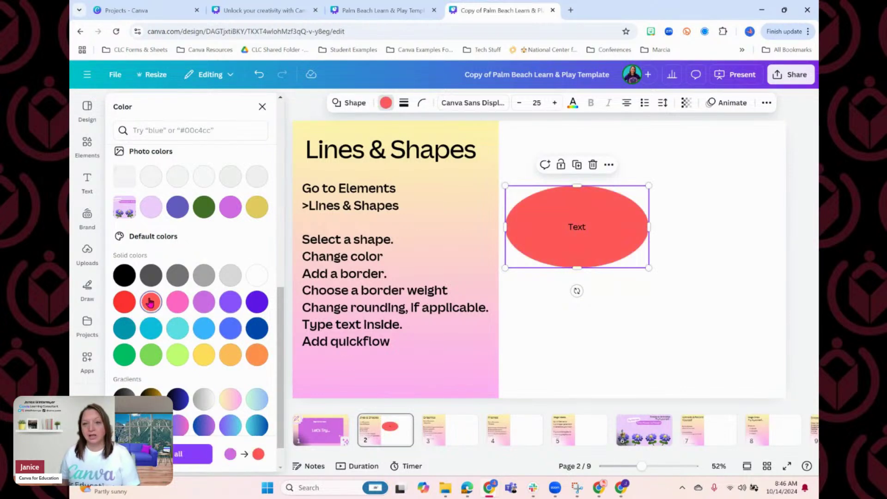
click(151, 356)
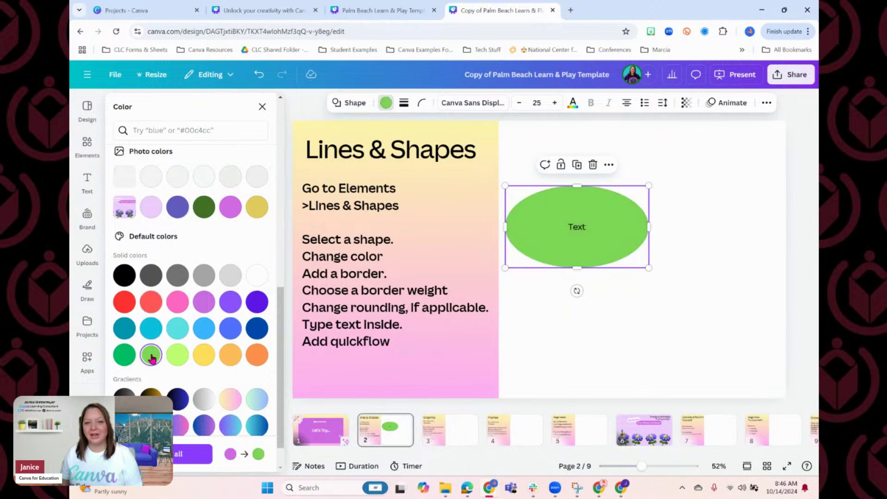
Step: Give the ellipse a border of weight 12, trying the dashed and dotted styles and ending with a solid line
click(404, 104)
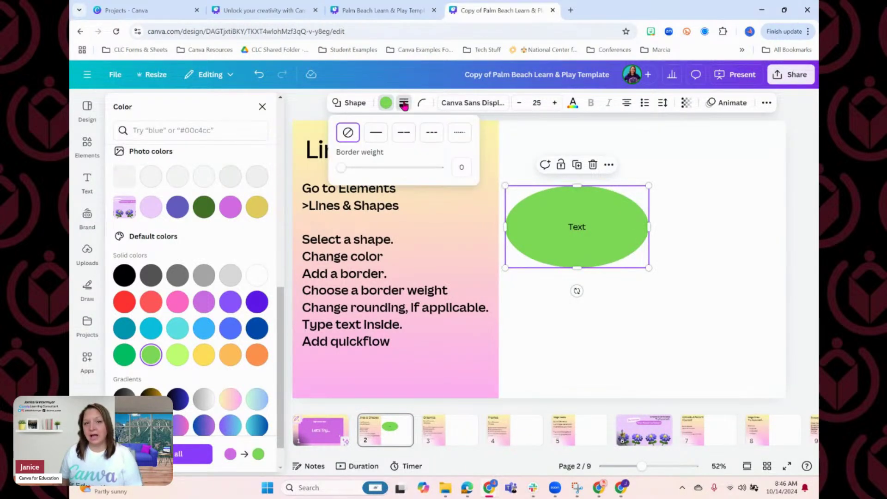
click(376, 133)
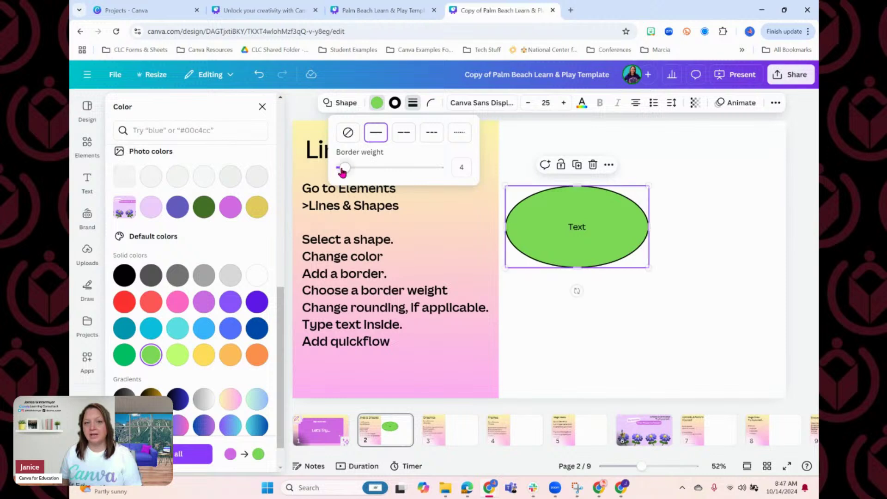
drag(346, 170, 353, 168)
click(431, 133)
click(455, 135)
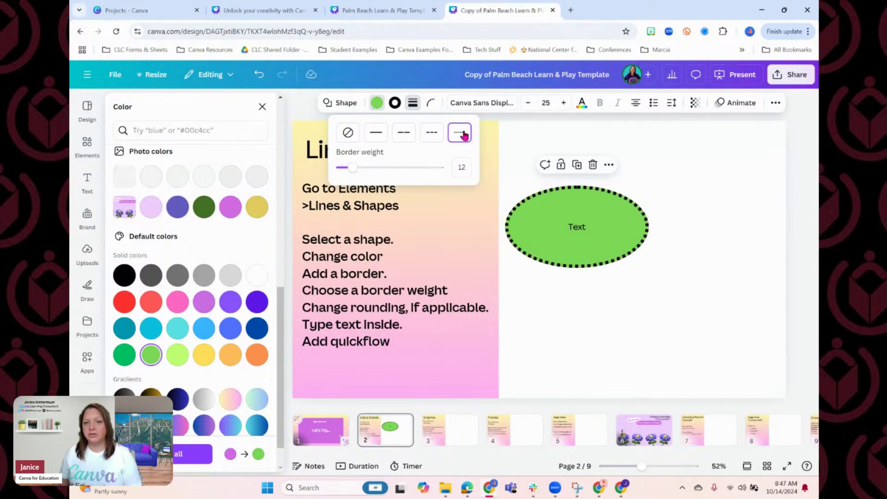
click(404, 134)
click(375, 133)
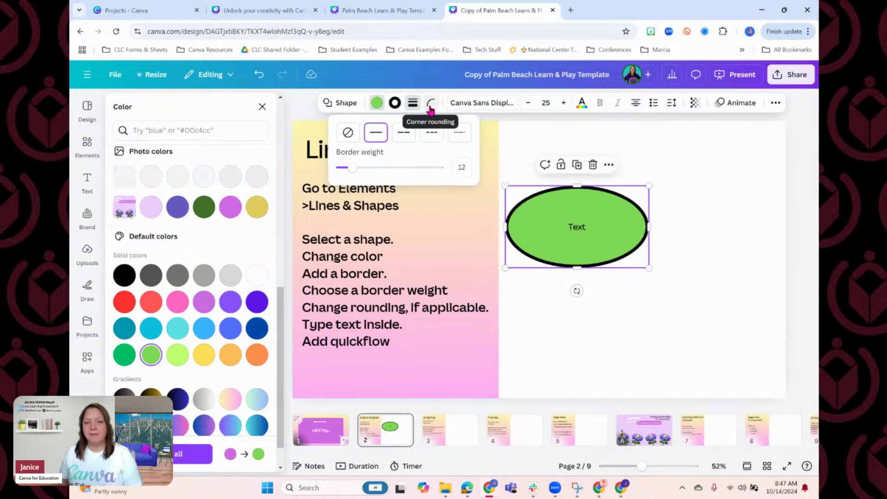
Step: Delete the green ellipse from page 2
click(732, 275)
click(614, 193)
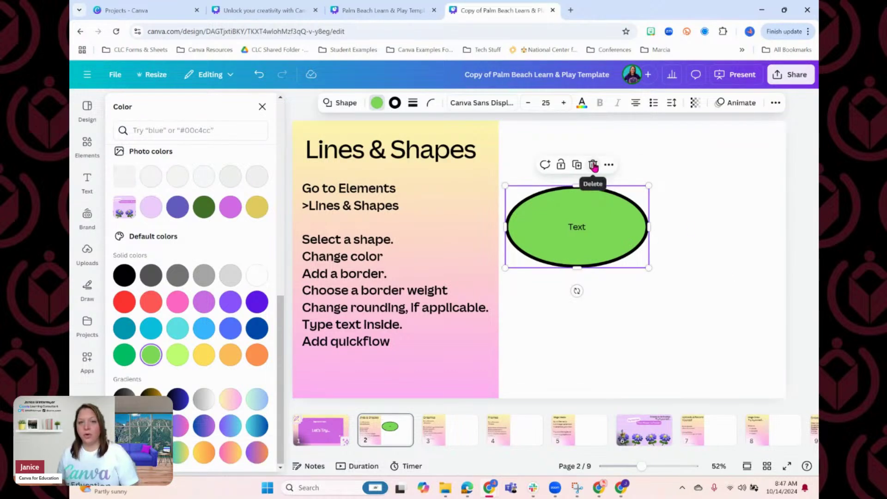
click(593, 166)
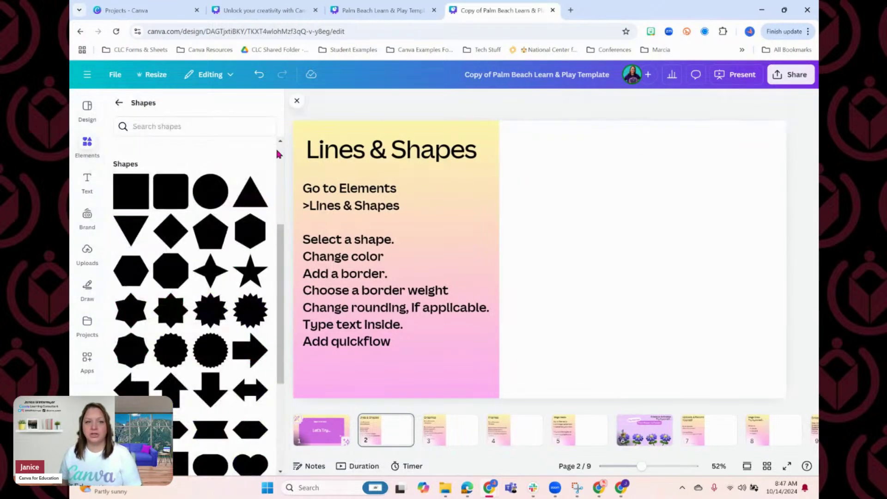
Step: Add a square to the blank area of page 2 and try out its corner rounding, ending at 0
click(138, 200)
drag(567, 241, 599, 206)
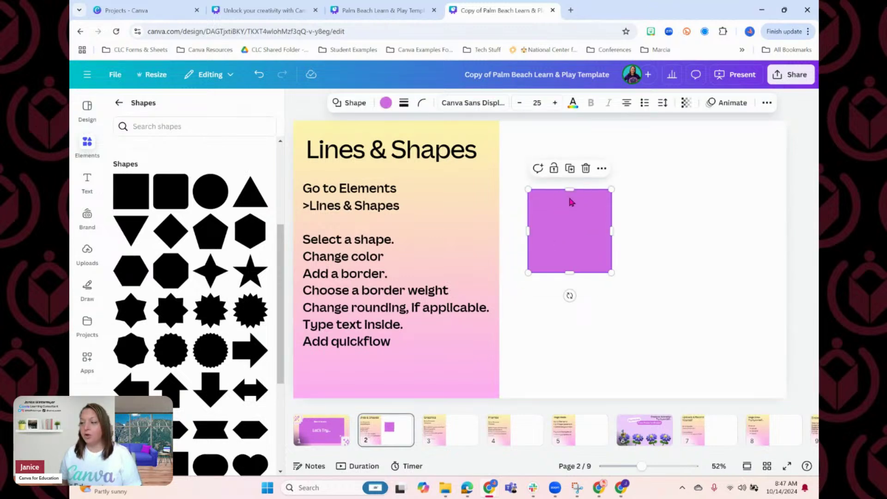
click(422, 105)
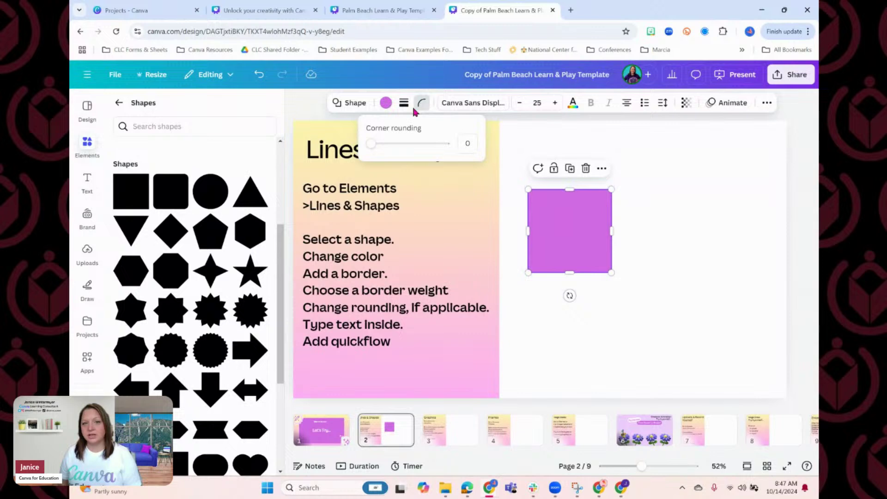
mouse_move(371, 143)
mouse_down()
mouse_move(446, 147)
mouse_move(371, 144)
mouse_up()
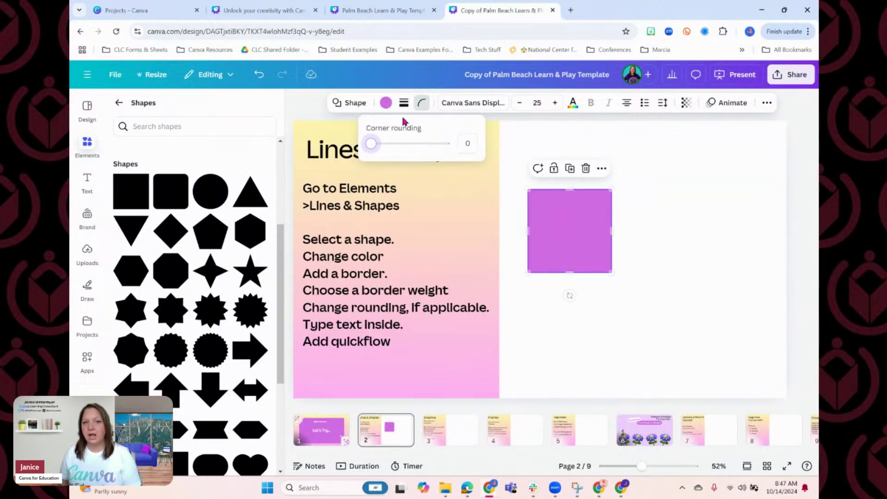
Step: Enter "Text" inside the square
click(580, 230)
click(586, 229)
text(Text)
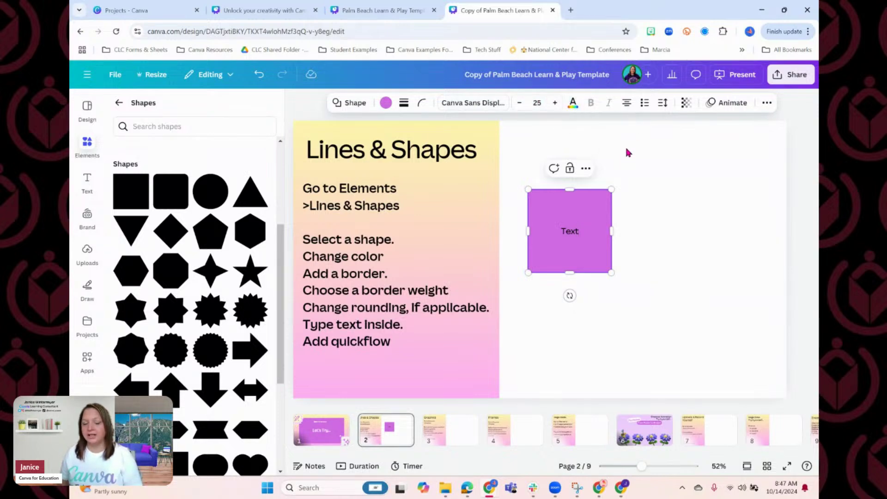
Step: Reshape the square into a low, wide rectangle and delete it
click(602, 230)
drag(576, 274, 571, 233)
drag(612, 209, 741, 208)
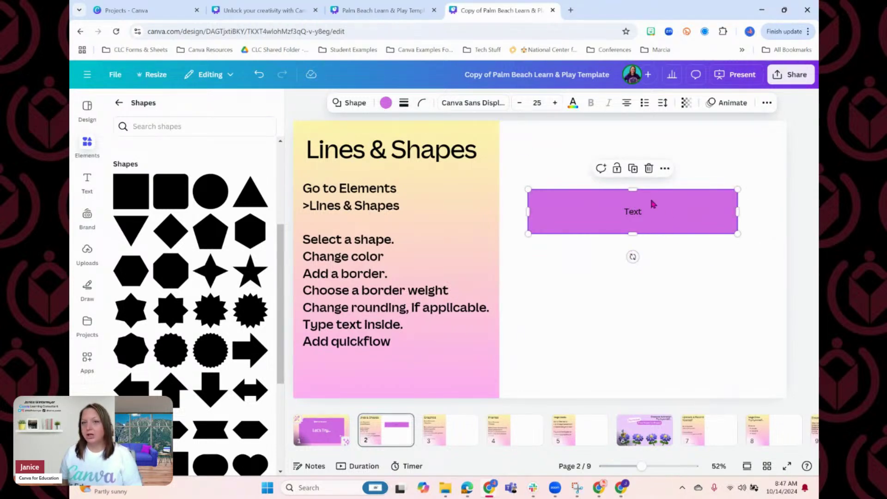
click(649, 169)
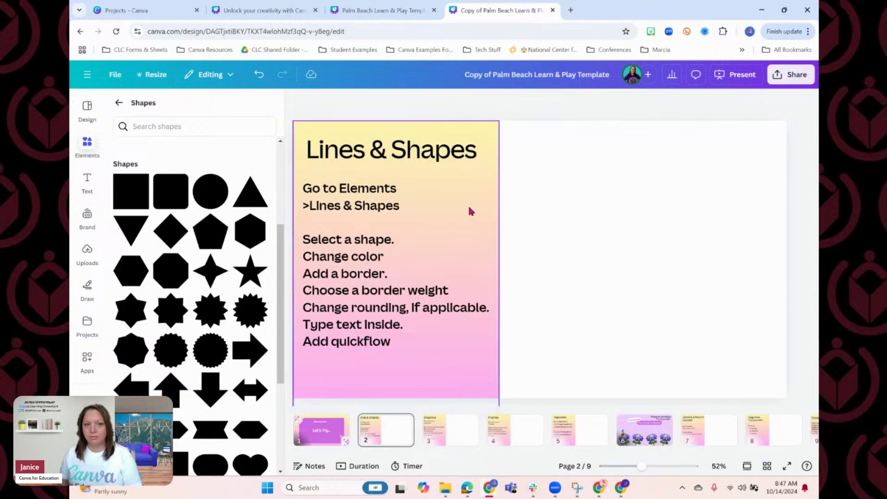
Step: Find the cloud in the Shapes collection and place it near the upper middle of the blank area
scroll(208, 370, down, 3)
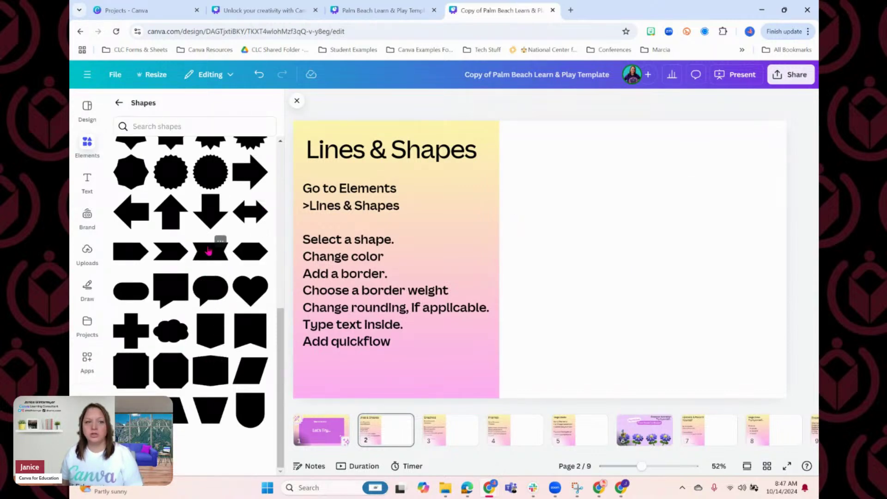
scroll(203, 324, up, 5)
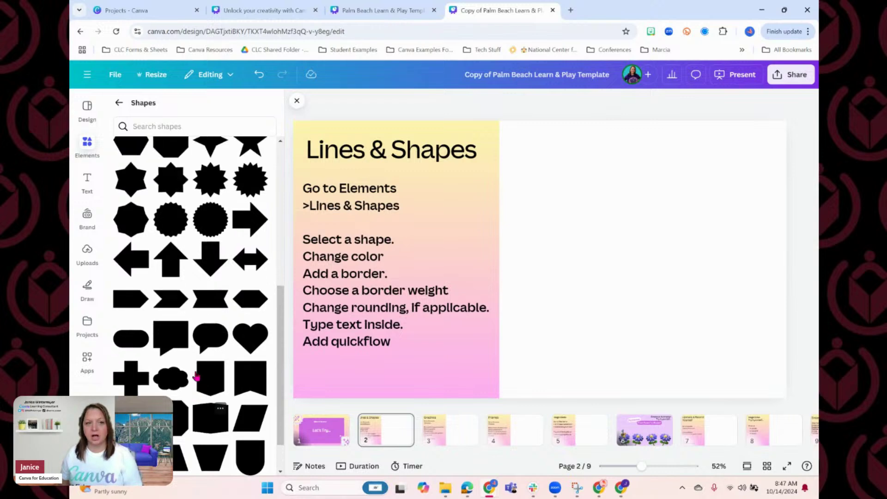
scroll(198, 374, down, 2)
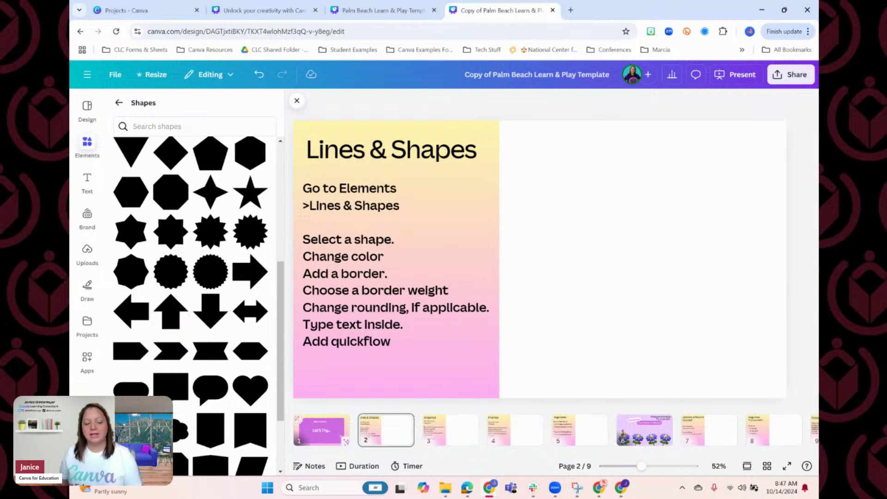
click(177, 434)
click(625, 268)
drag(554, 263, 639, 188)
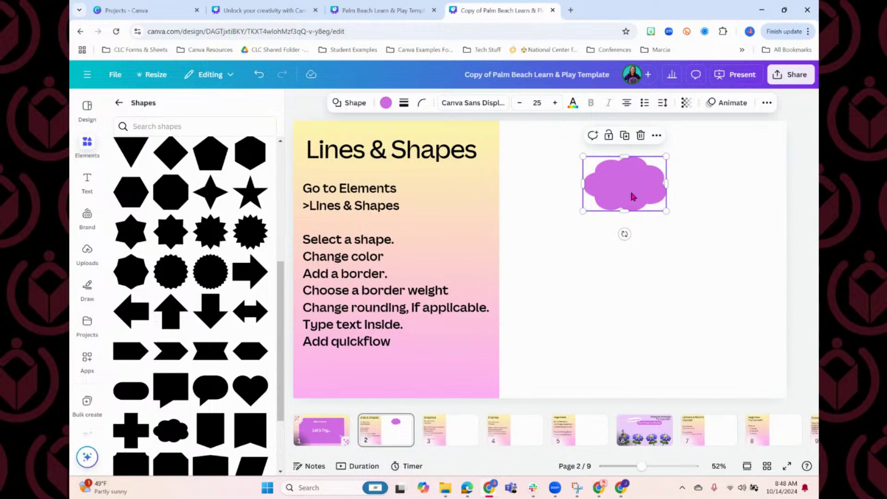
Step: Label the cloud "Text" and enable Quick Flow for it
click(632, 177)
text(Text)
key(Escape)
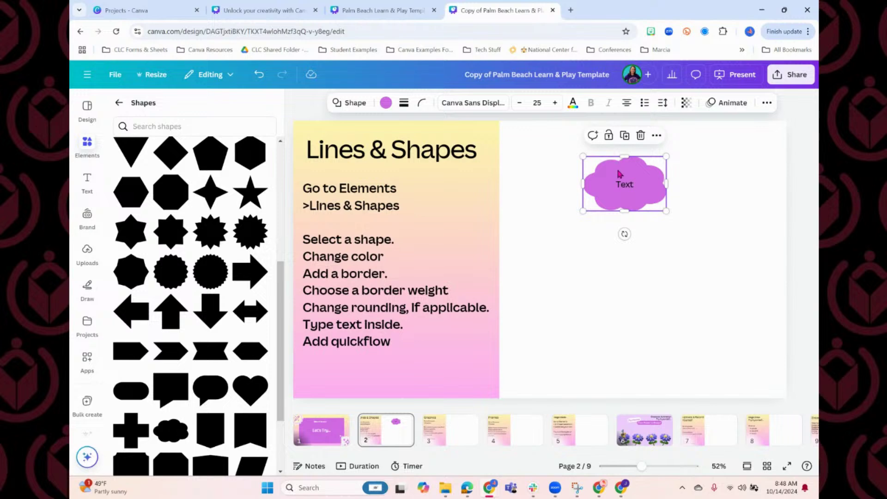
click(657, 136)
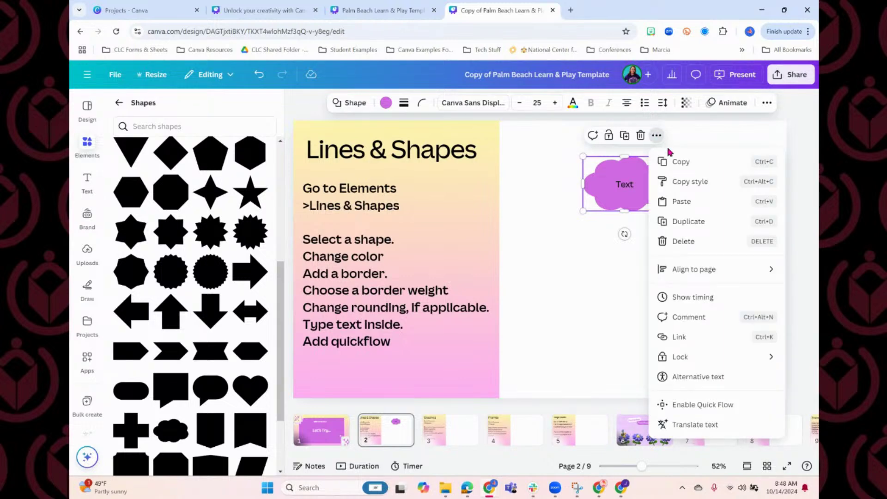
click(725, 406)
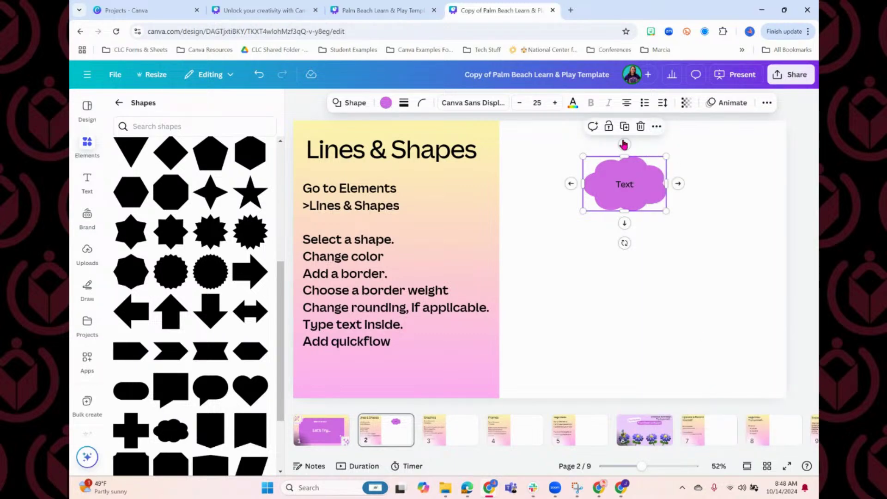
Step: Create two connected clouds below the labelled cloud with Quick Flow, one lower left and one lower right at the same height
click(624, 224)
drag(643, 263, 589, 301)
click(642, 181)
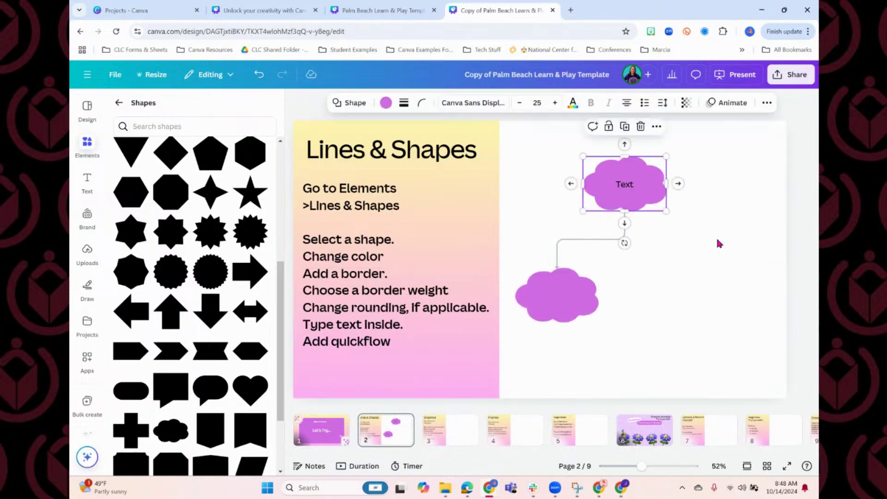
click(624, 224)
drag(683, 307, 711, 301)
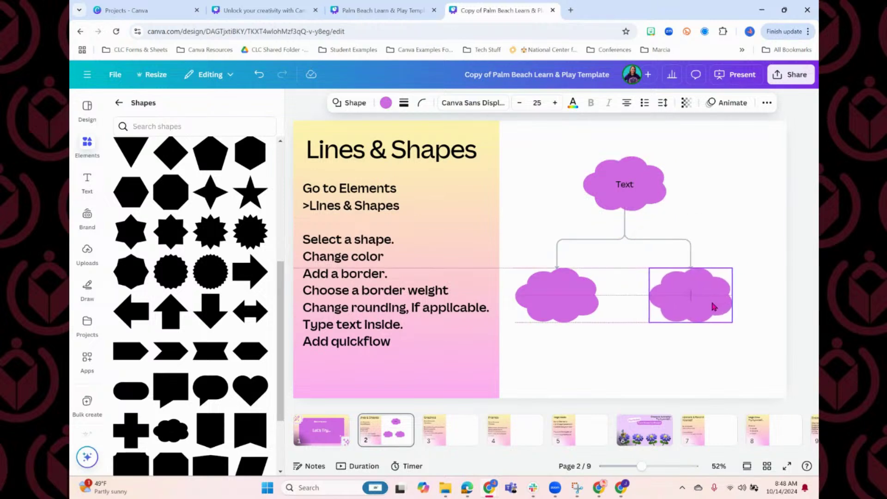
Step: Extend the top row with two more connected clouds to the right, moving the labelled cloud left to make room
click(645, 196)
click(676, 184)
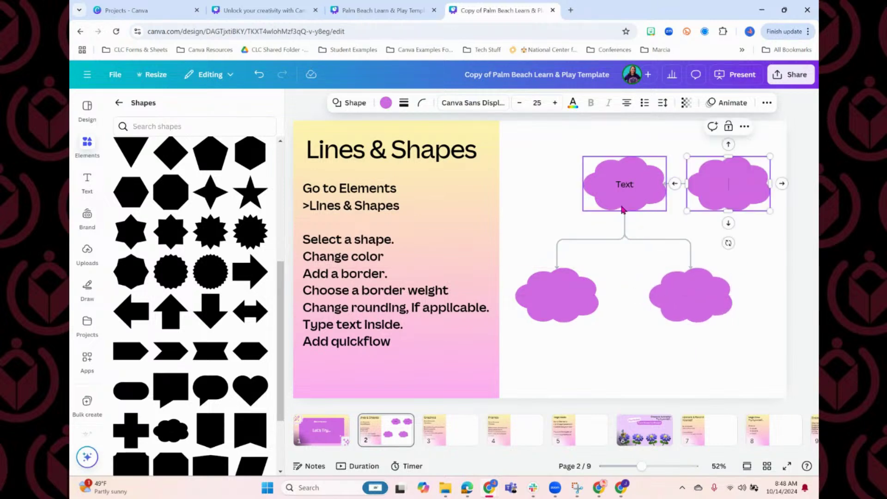
drag(627, 196, 559, 189)
drag(716, 182, 661, 174)
click(726, 175)
click(755, 262)
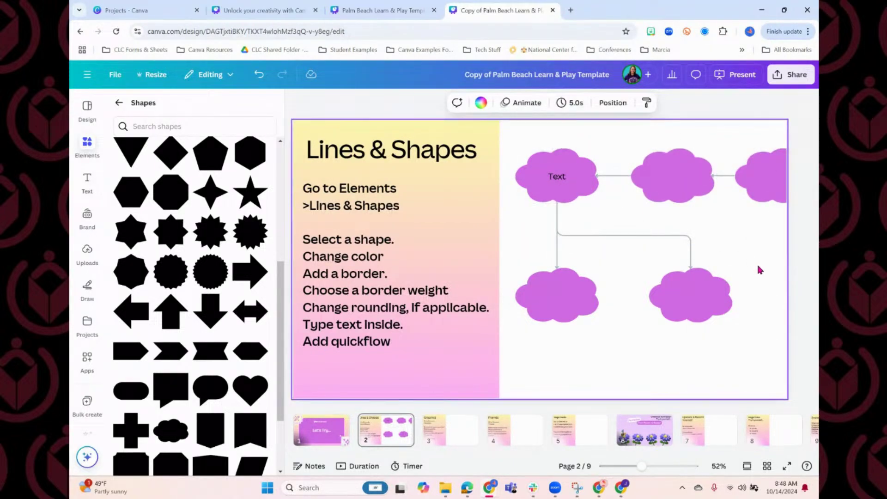
Step: Shift the three top clouds left and move the lower-left cloud partly over the instruction column
drag(560, 184, 543, 183)
drag(653, 182, 639, 178)
drag(773, 181, 750, 181)
mouse_move(669, 186)
mouse_down()
mouse_move(646, 187)
mouse_move(657, 187)
mouse_up()
drag(559, 300, 505, 303)
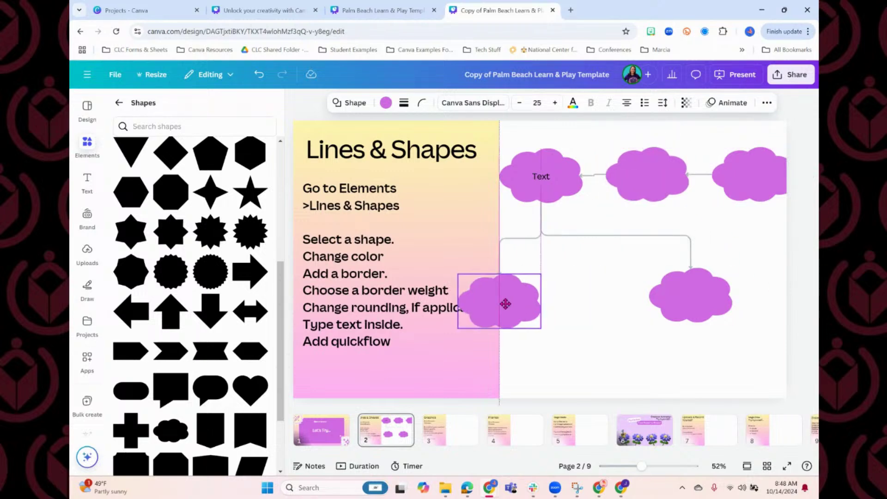
click(620, 354)
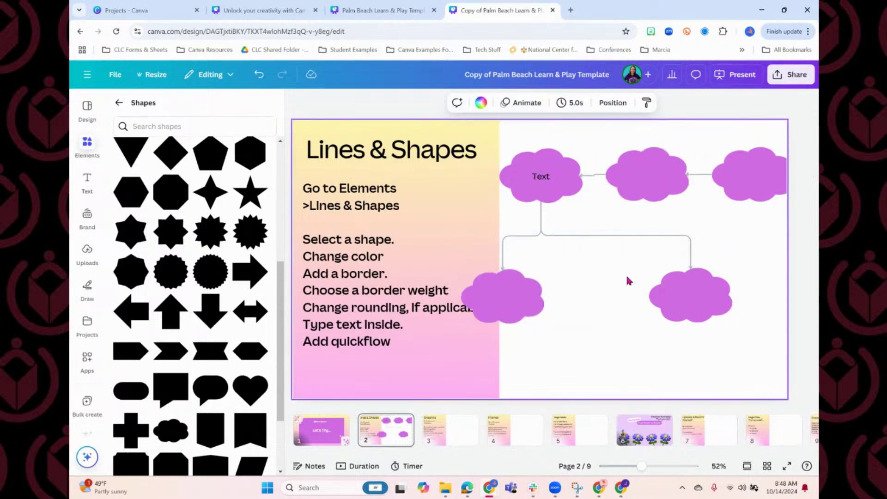
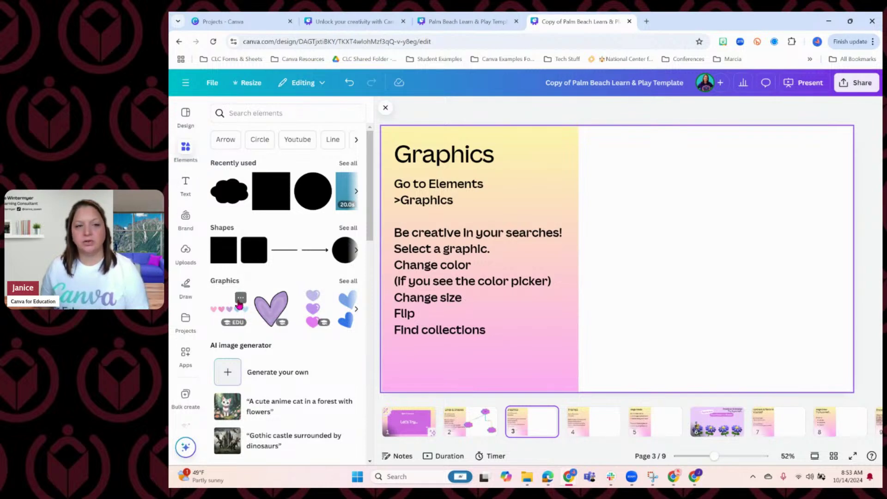
Step: Search the graphics library for "hearts"
click(226, 283)
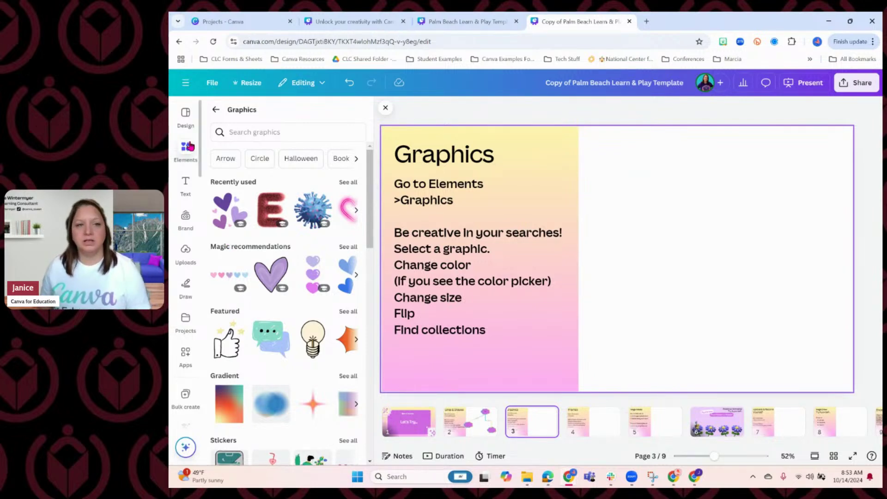
scroll(319, 347, down, 4)
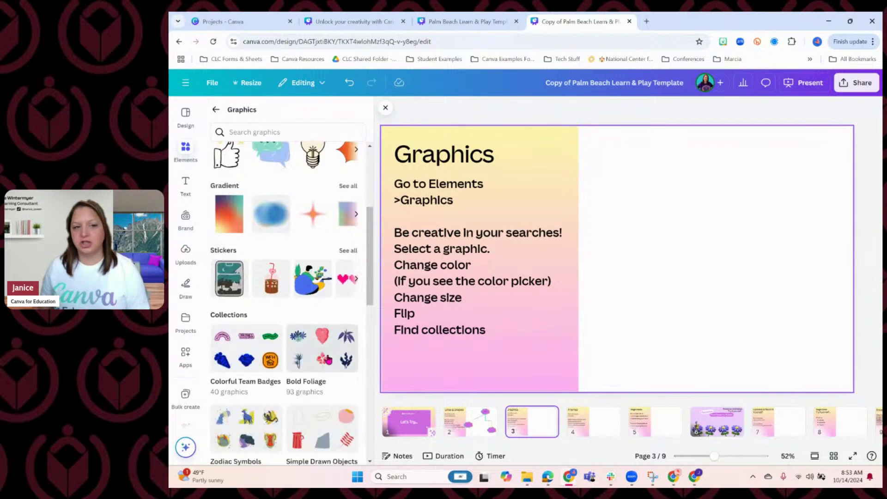
scroll(318, 323, up, 5)
click(265, 131)
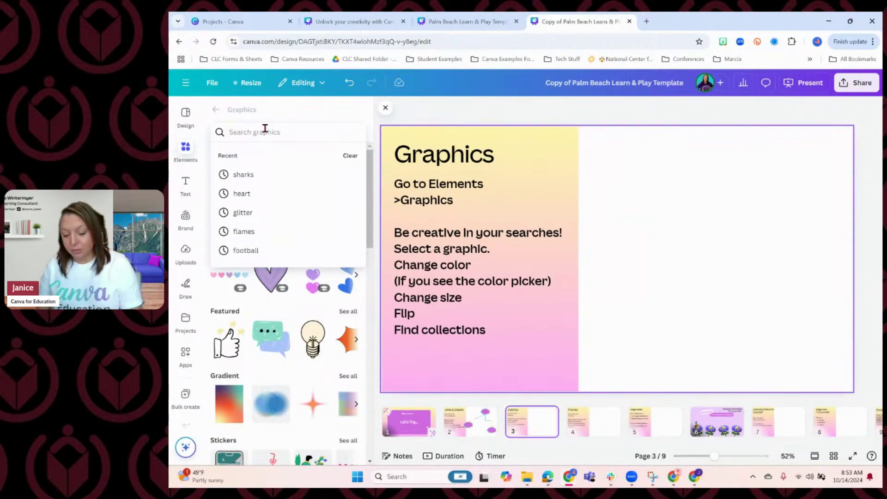
text(hearts)
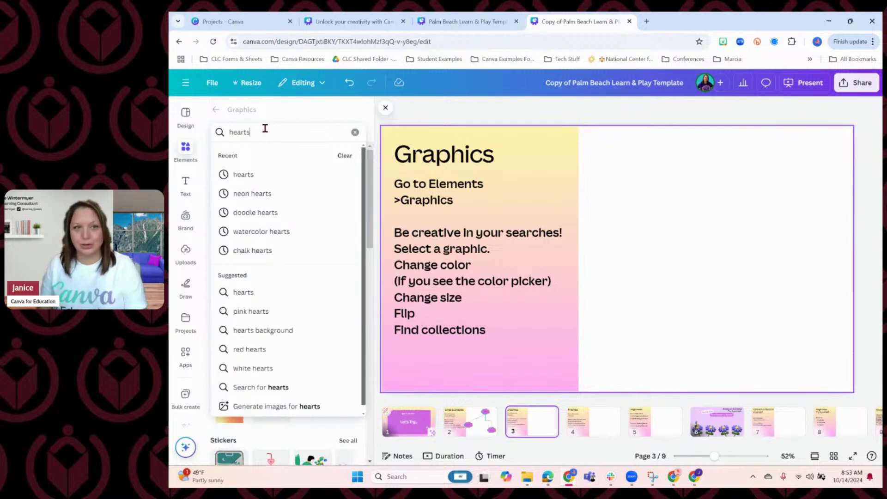
key(Return)
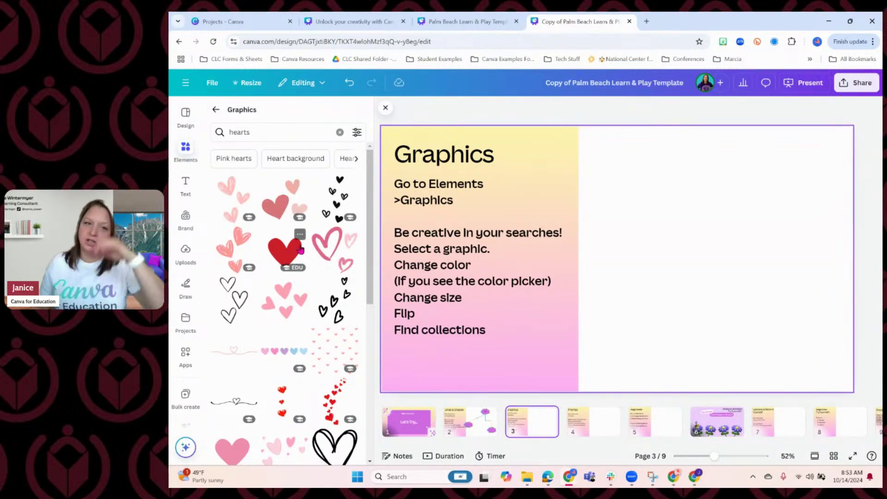
Step: Add the animated red hearts strip to page 3 and shrink it into the blank area's lower corner beside the instruction column
mouse_move(285, 269)
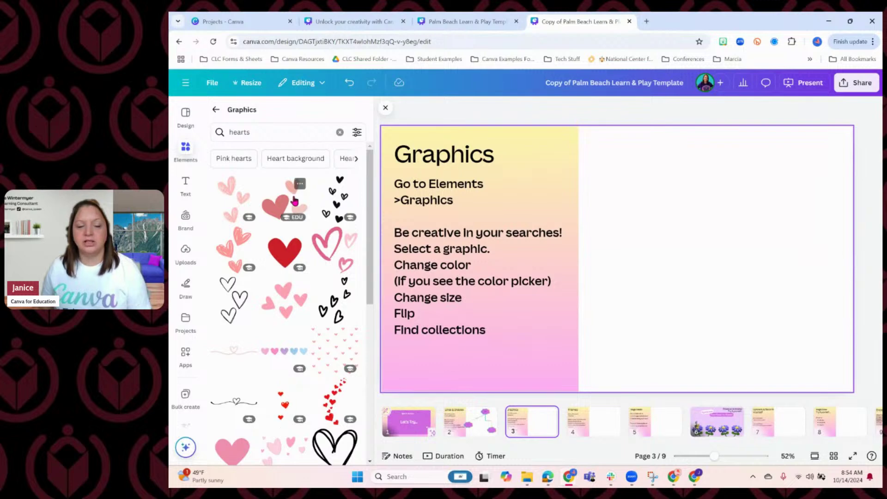
scroll(284, 319, down, 2)
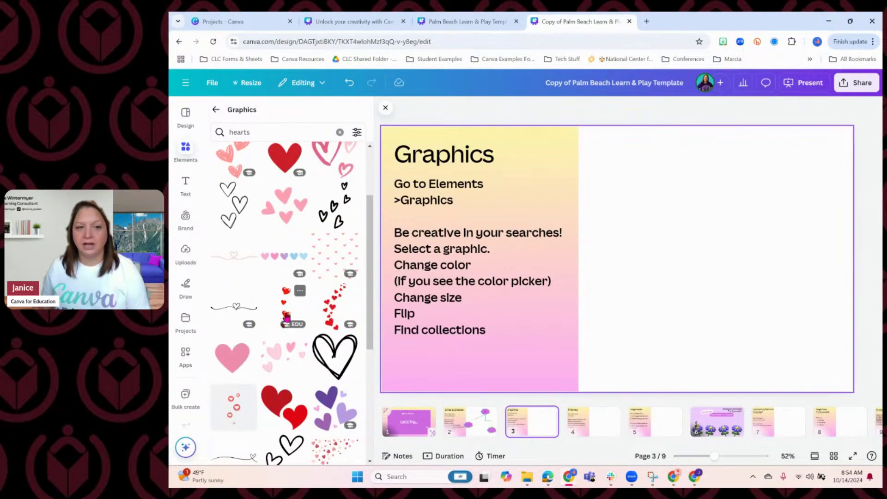
click(284, 312)
drag(636, 165, 620, 259)
scroll(278, 247, up, 1)
scroll(278, 246, up, 2)
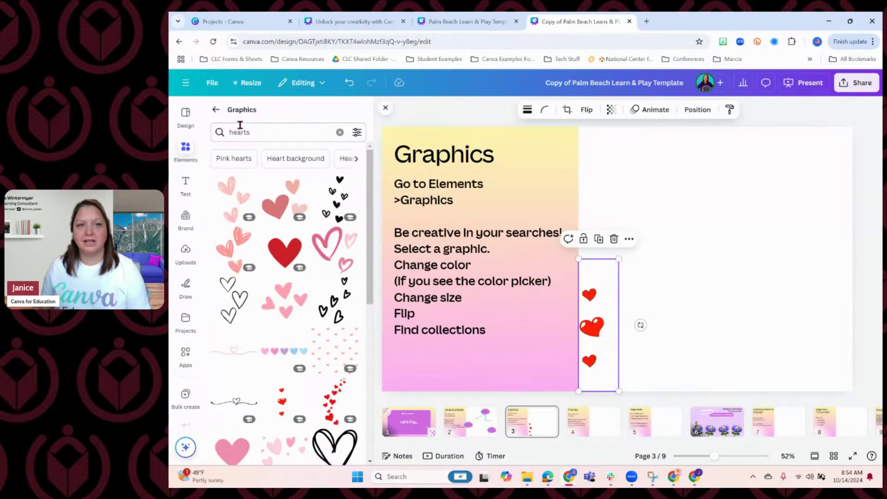
scroll(312, 310, down, 5)
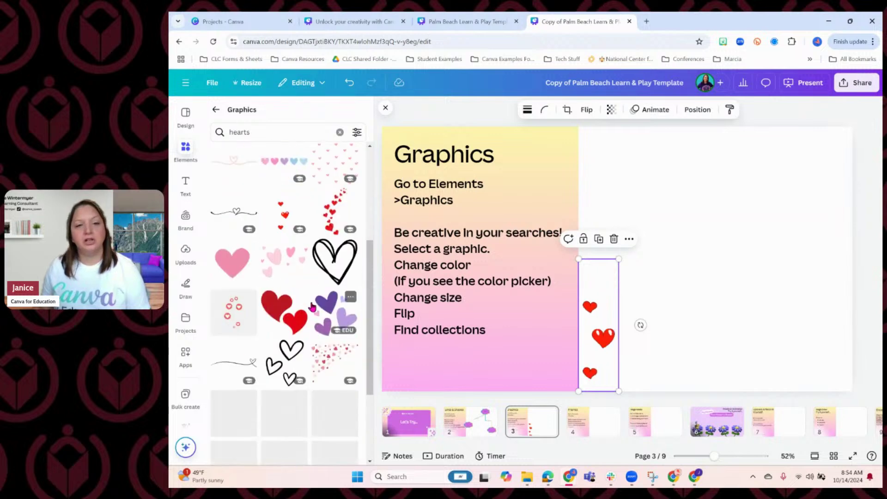
scroll(273, 315, down, 3)
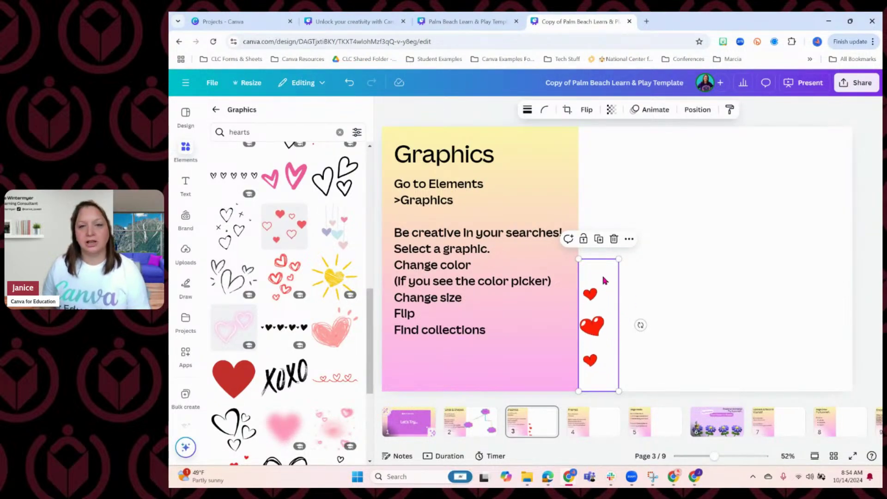
drag(619, 259, 612, 282)
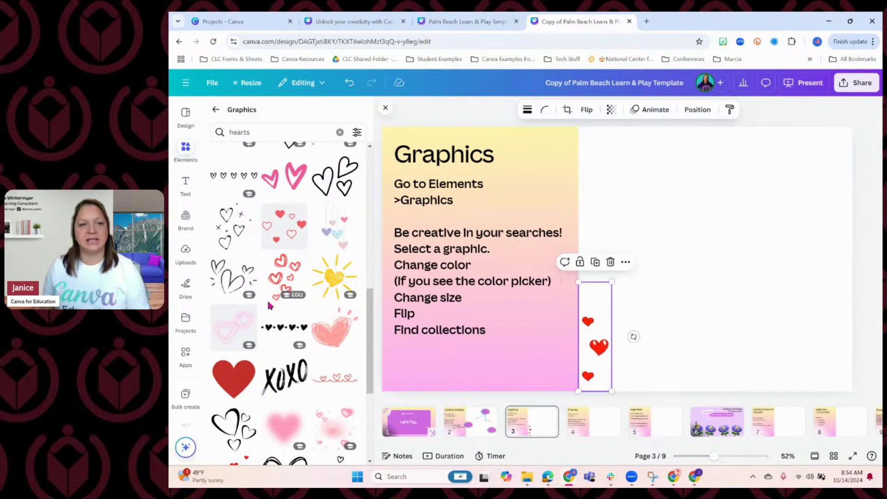
Step: Add the glossy pink heart graphic and shrink it to sit just right of the animated red hearts
scroll(291, 317, down, 3)
scroll(288, 318, down, 5)
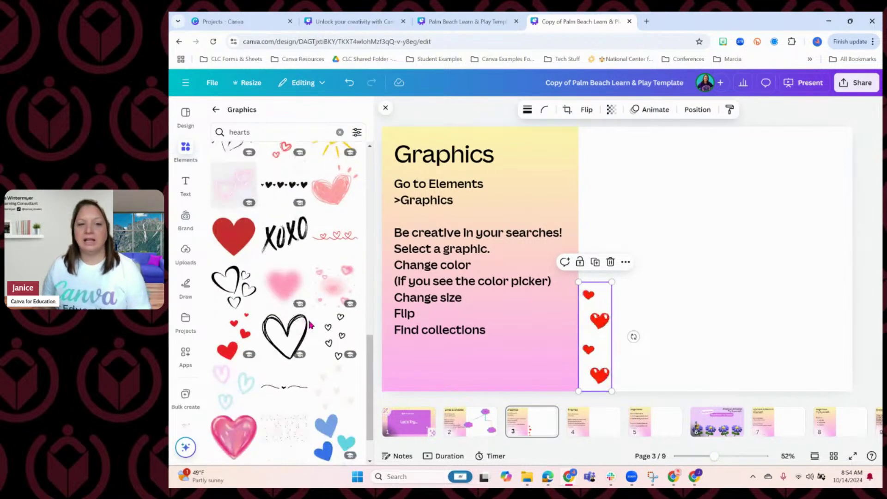
click(233, 383)
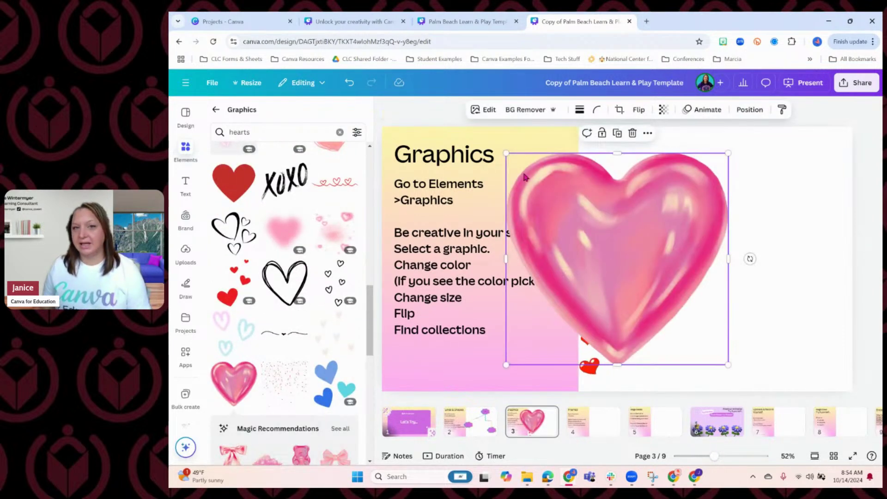
drag(507, 153, 680, 338)
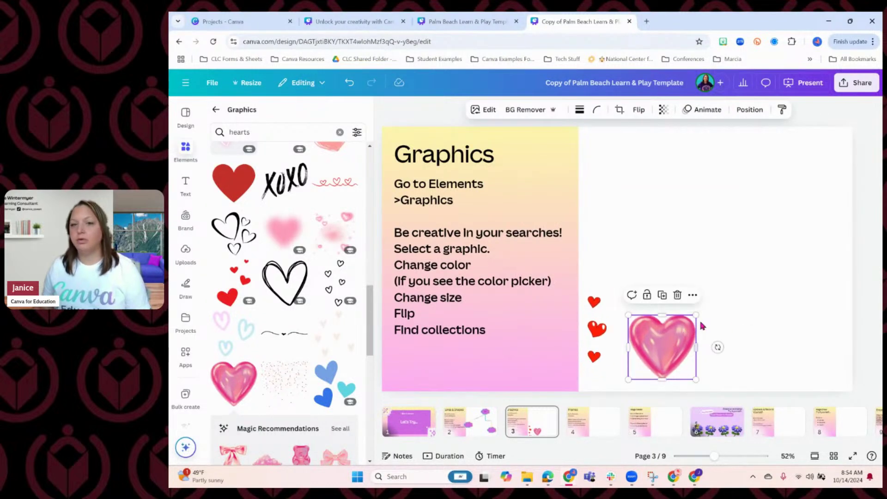
Step: Add the multi-heart purple cluster graphic and place it in the blank area above the other hearts
scroll(298, 299, up, 4)
scroll(298, 299, up, 4)
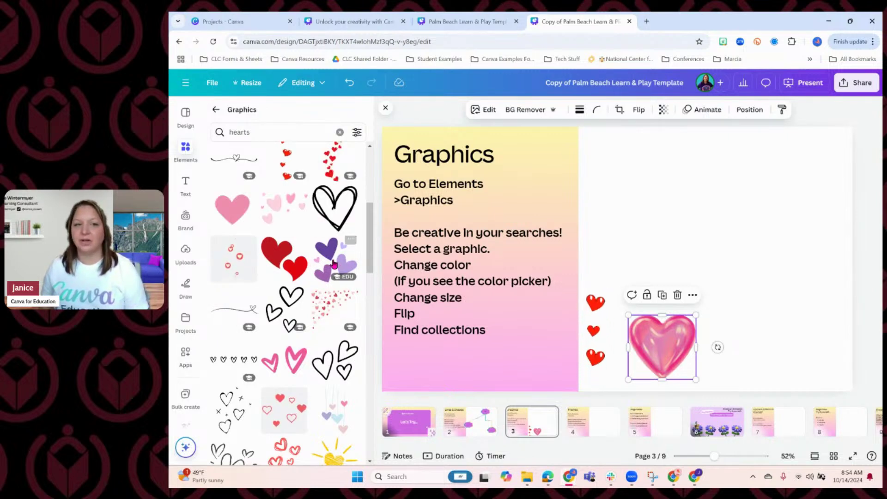
click(332, 256)
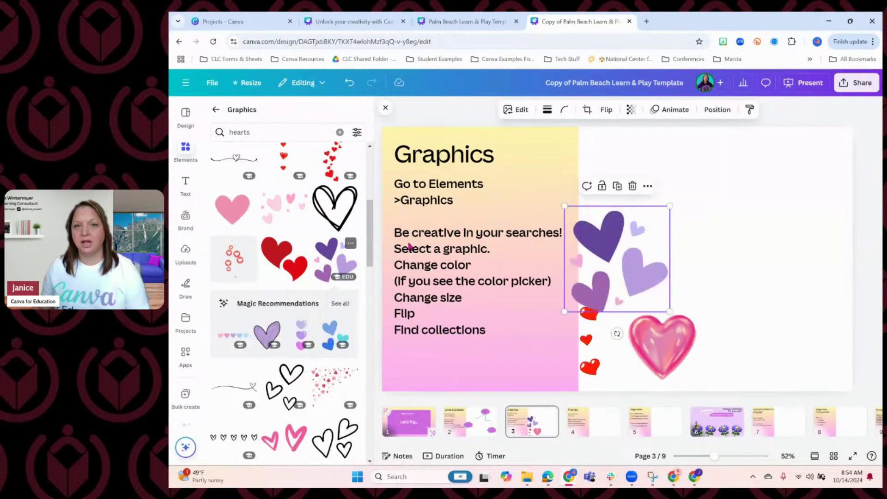
drag(632, 254, 641, 171)
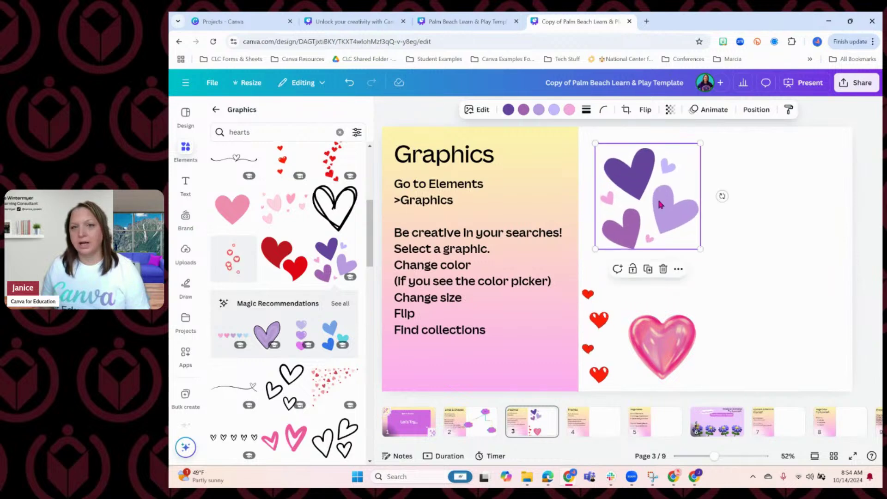
Step: Recolour the cluster's three large hearts orange, turquoise and green, using the Playground Colors palette
click(509, 109)
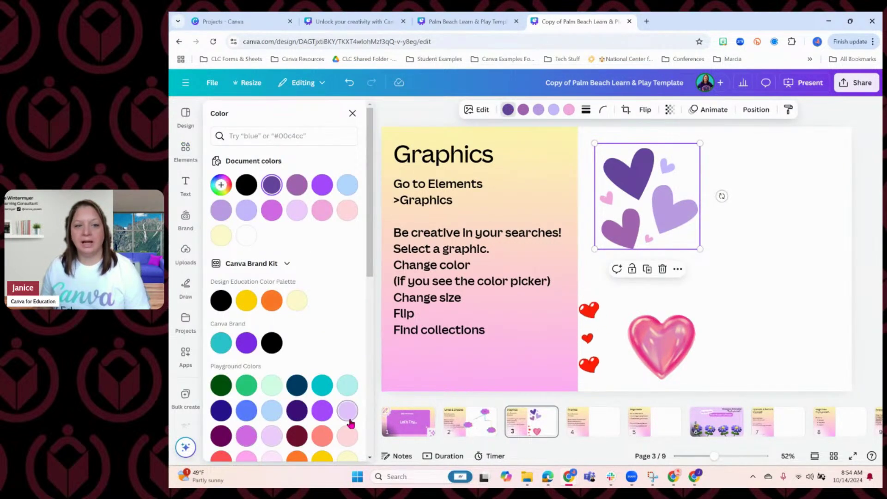
scroll(277, 415, down, 2)
click(296, 414)
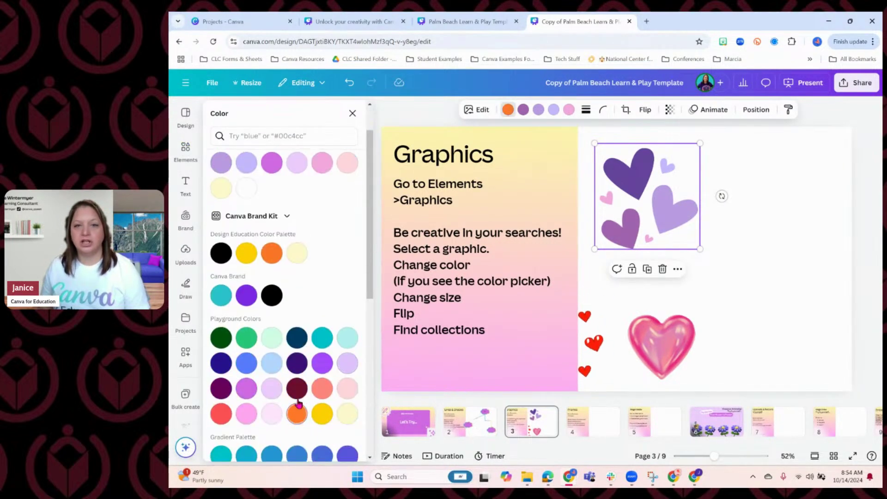
click(523, 110)
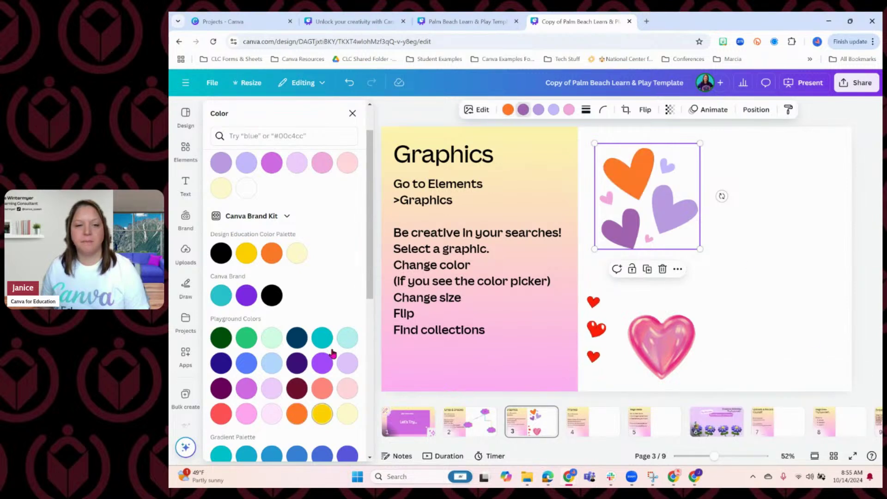
click(324, 337)
click(539, 109)
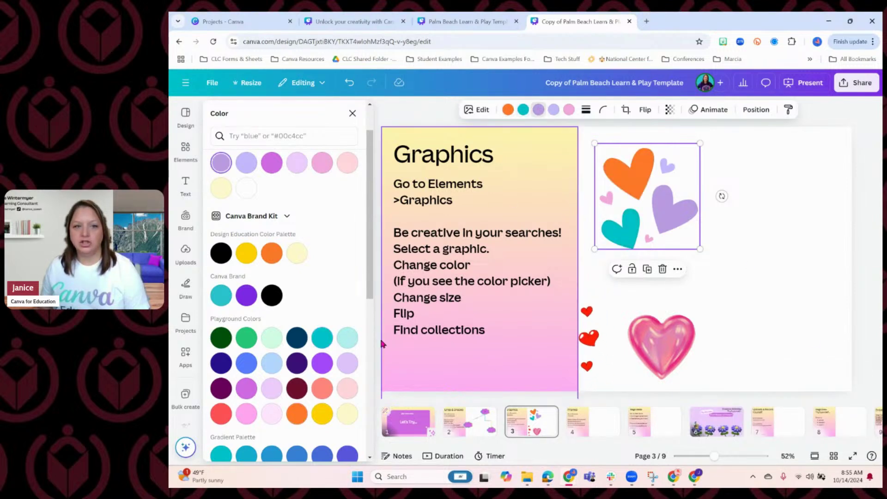
click(246, 337)
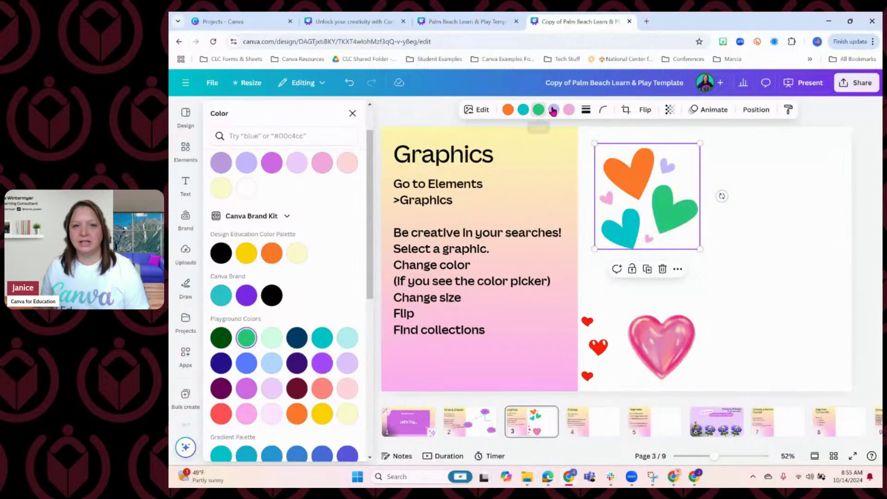
Step: Recolour the cluster's small lilac heart purple and its pink hearts red, and shrink the cluster to sit right of the glossy heart
click(554, 110)
click(247, 388)
click(569, 109)
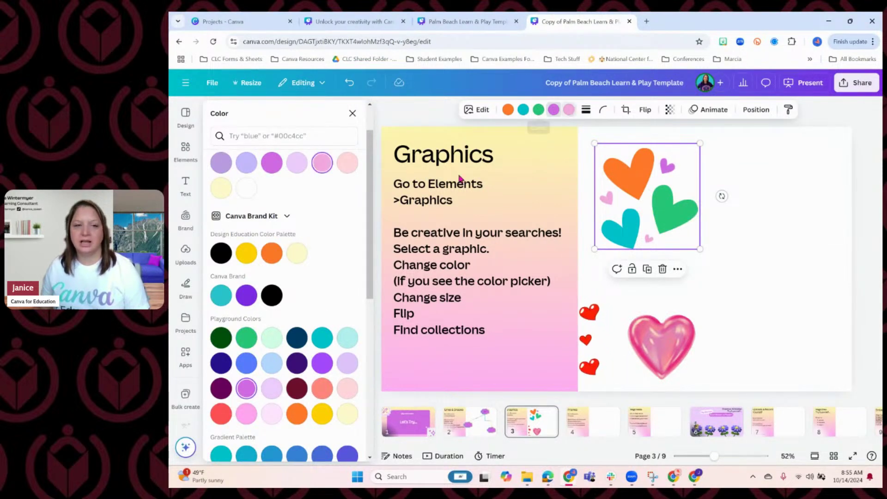
click(221, 414)
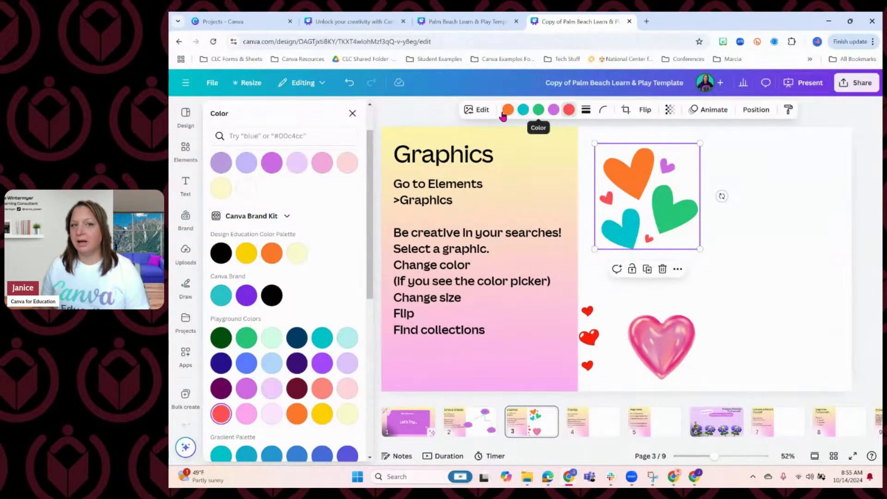
click(351, 114)
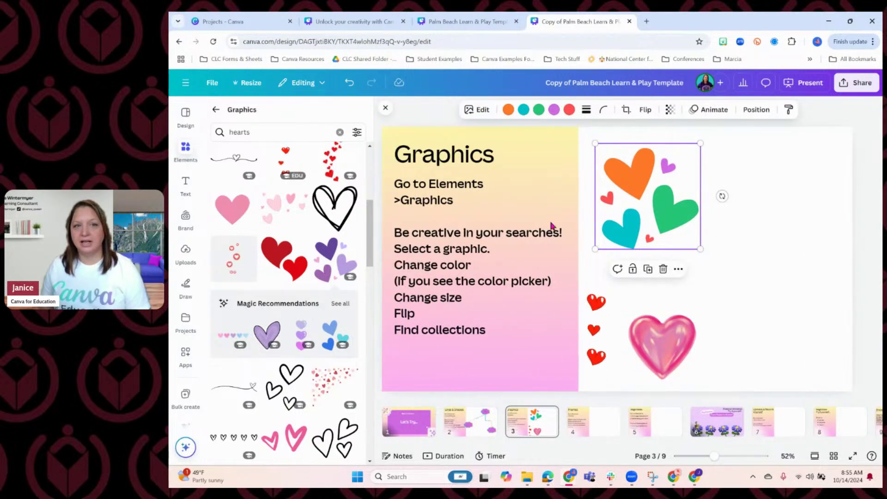
drag(701, 249, 734, 353)
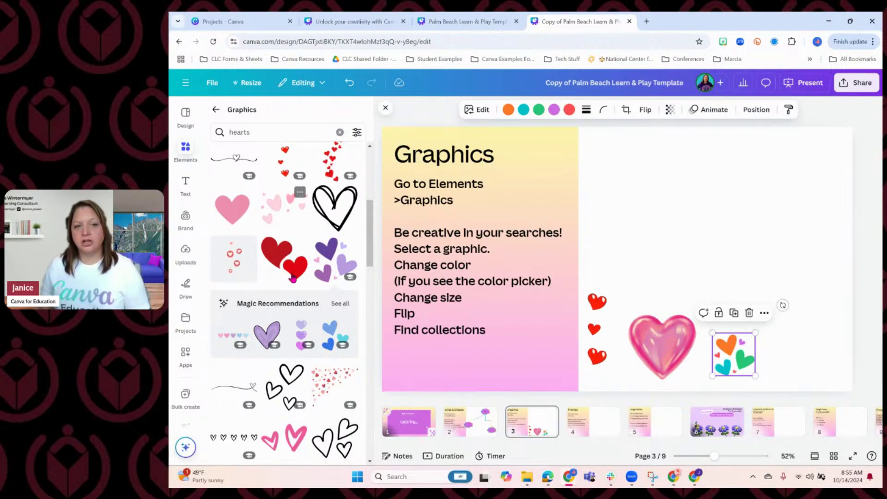
Step: Browse the remaining heart graphics and search the graphics library for "3d halloween"
scroll(284, 363, down, 2)
scroll(285, 364, down, 4)
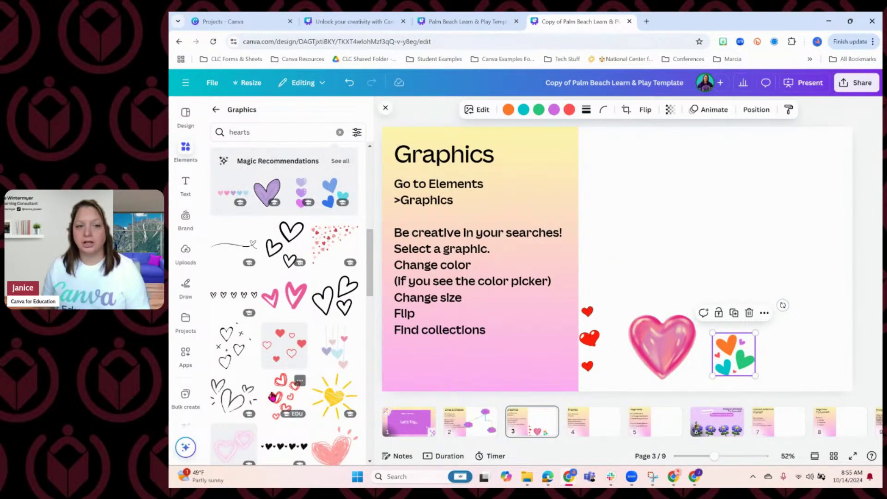
scroll(323, 391, down, 2)
scroll(322, 396, up, 4)
scroll(322, 396, up, 5)
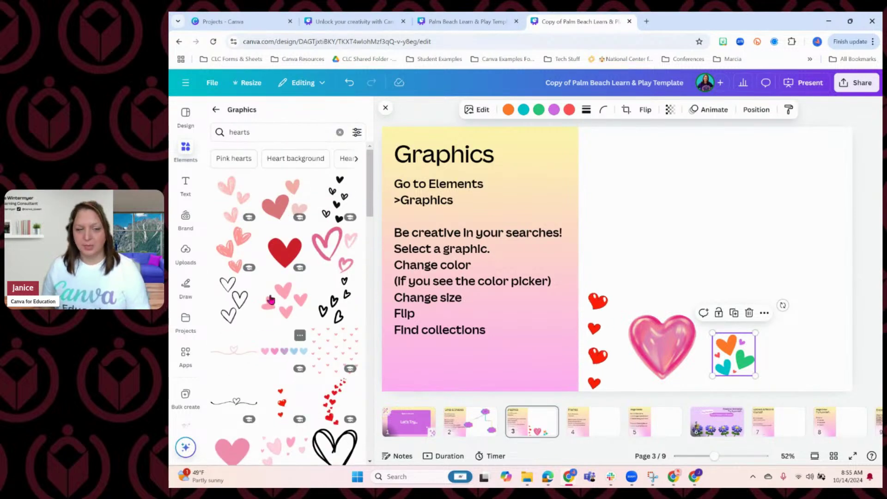
click(228, 133)
key(Escape)
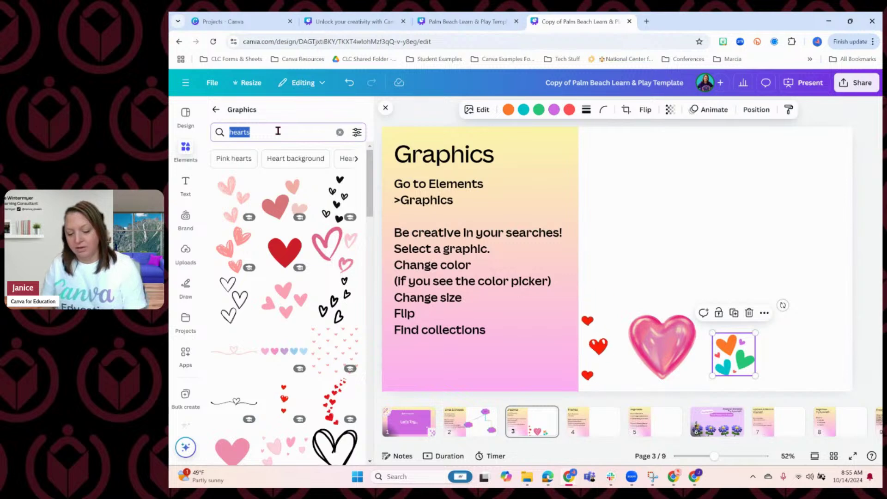
text(3d halloween)
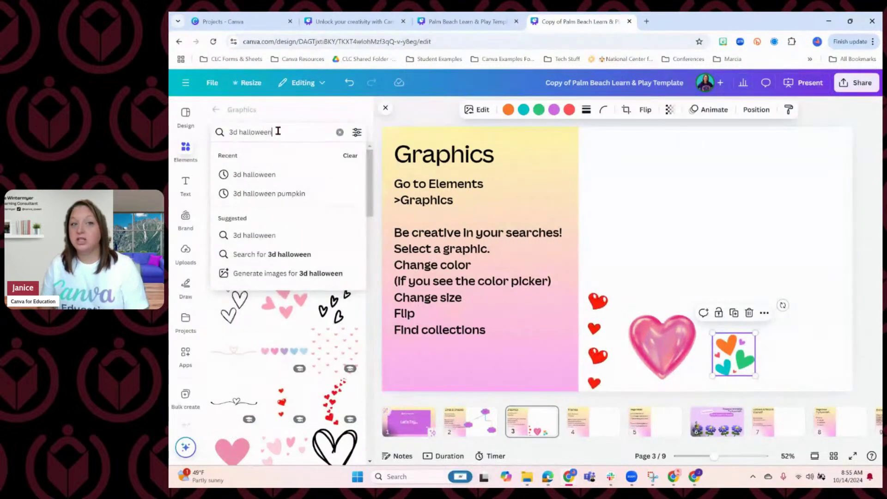
key(Return)
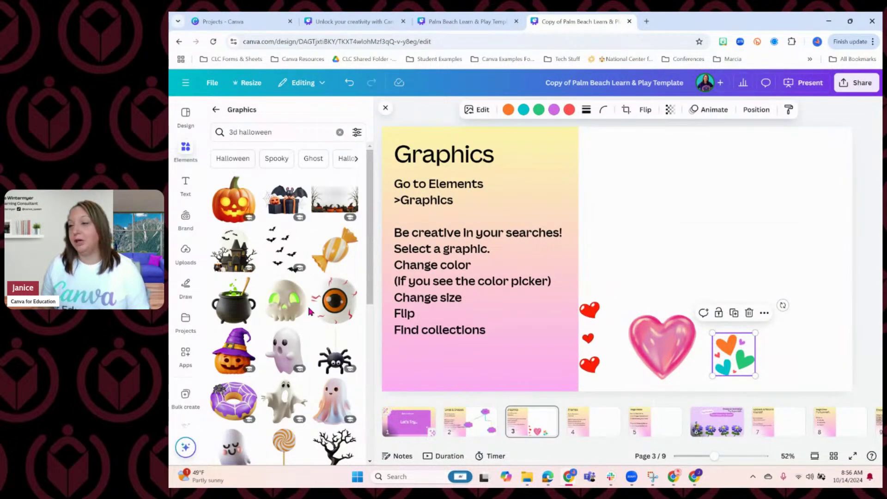
Step: Add the smiling black bat graphic and place it at small size to the right of the heart cluster
scroll(310, 309, down, 4)
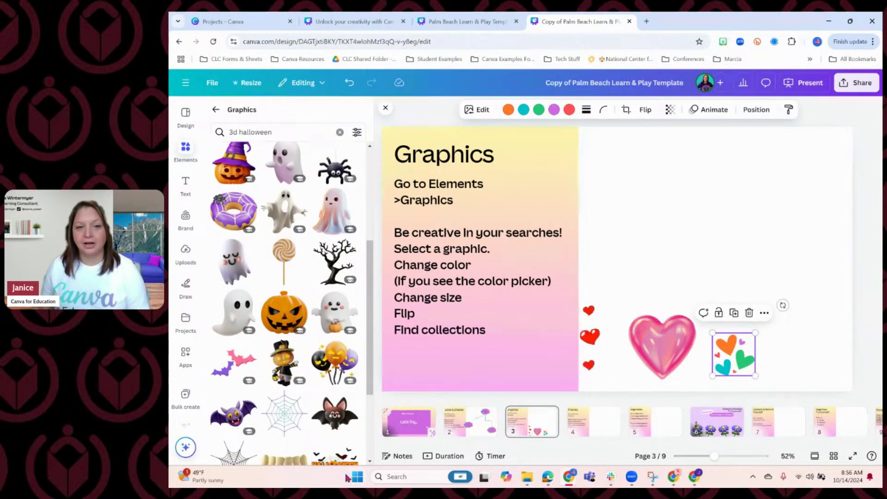
click(335, 418)
drag(465, 365, 806, 366)
Step: Search the graphics library for "watercolor fall"
click(299, 134)
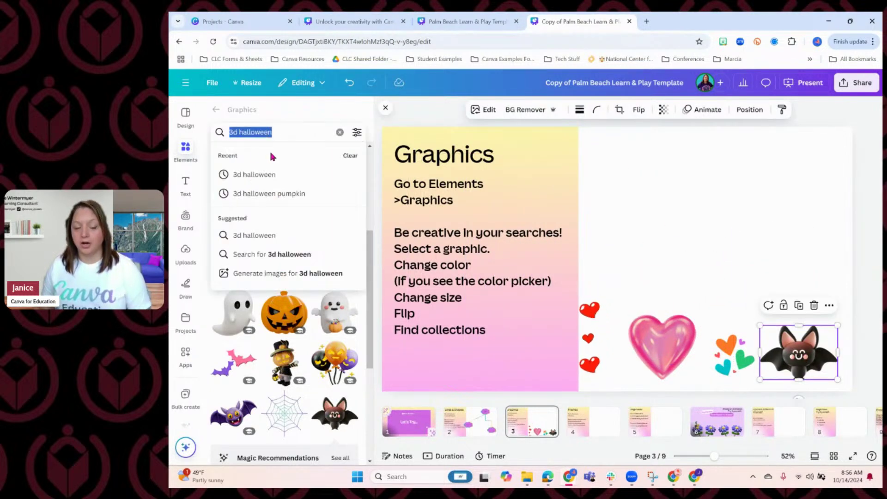
text(watercolor )
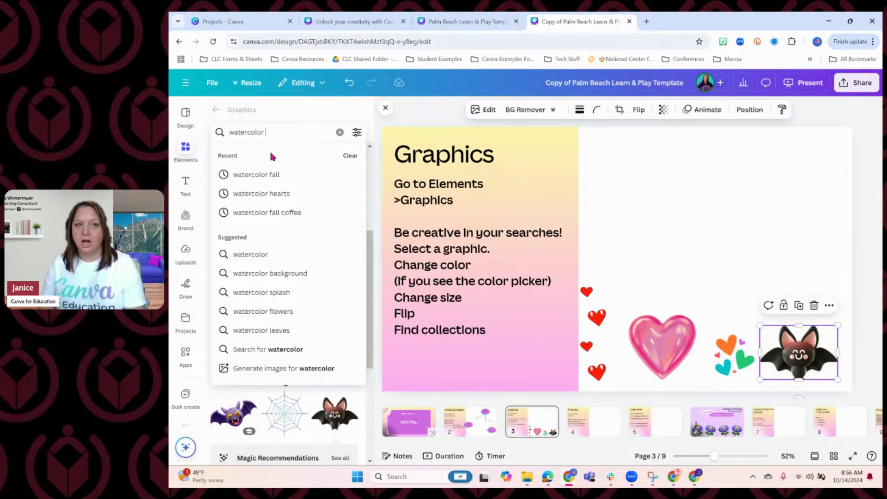
text(fall)
key(Return)
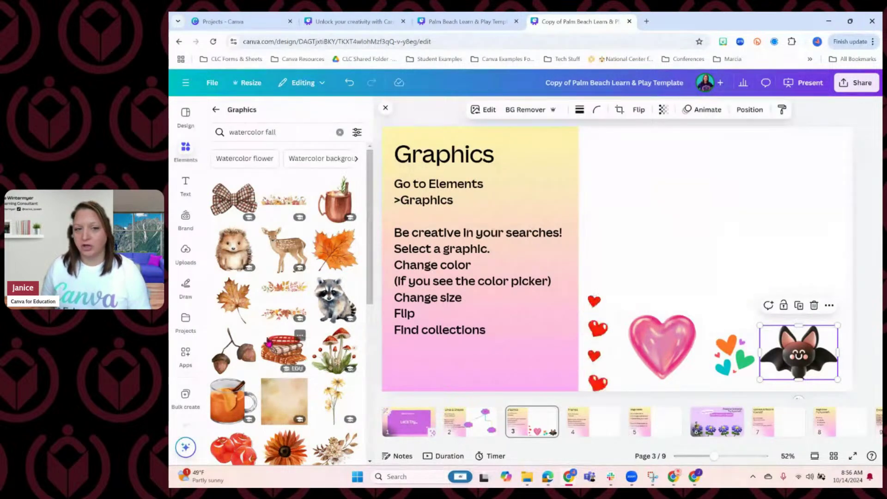
Step: Add the watercolor pumpkin and white daisy bouquet graphic, shrink it, and place it directly above the bat
scroll(269, 343, down, 3)
scroll(276, 349, down, 4)
scroll(292, 370, down, 3)
scroll(294, 365, down, 1)
scroll(294, 323, up, 2)
click(284, 227)
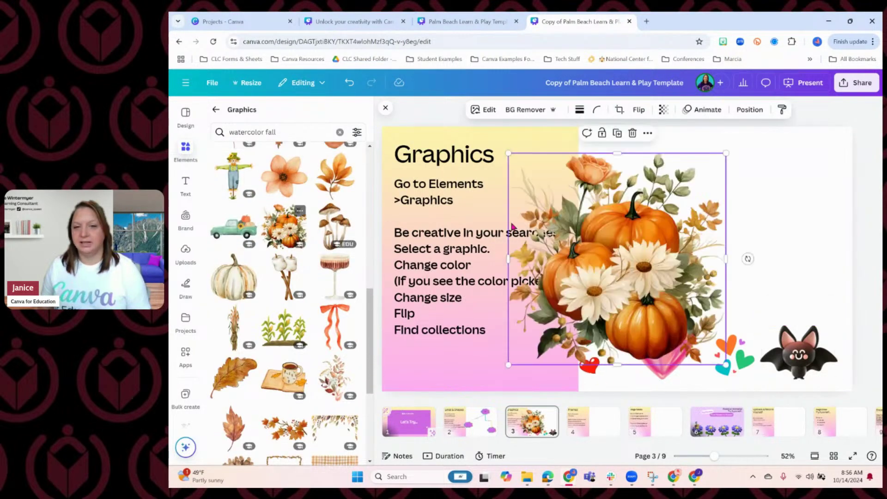
drag(508, 365, 649, 229)
drag(687, 191, 804, 266)
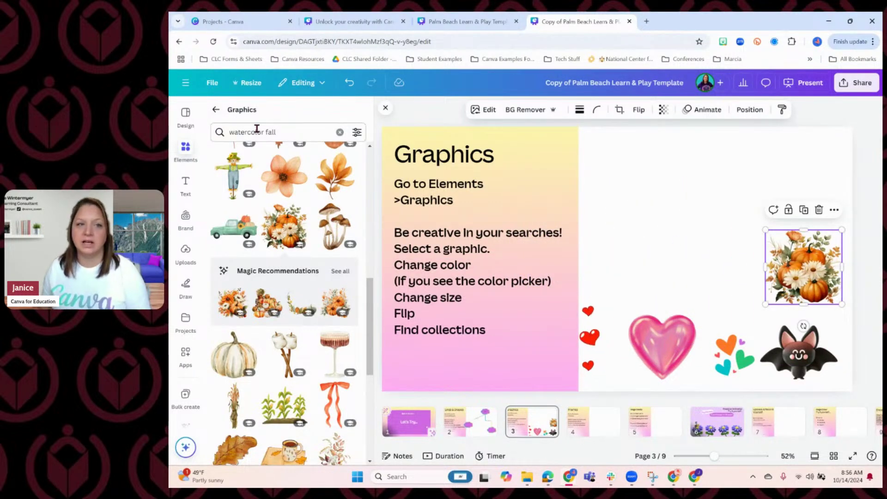
Step: Search the graphics library for "neon heart"
click(310, 130)
key(Return)
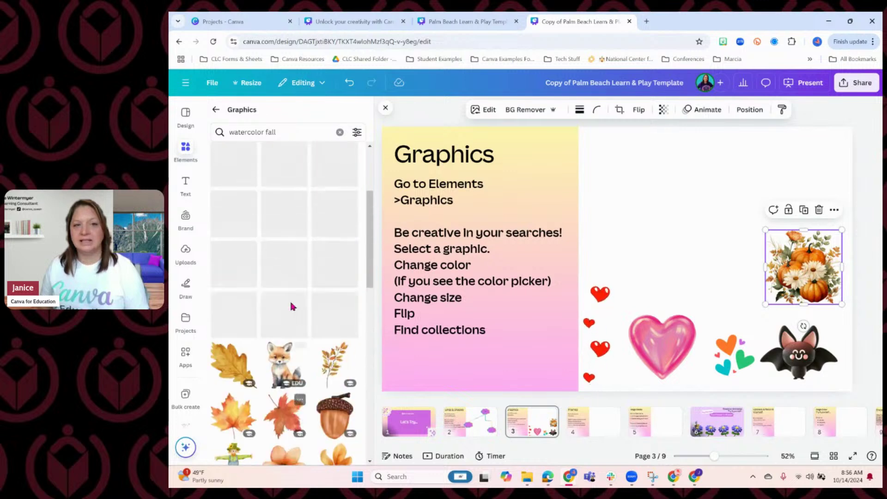
click(300, 137)
drag(276, 132, 228, 141)
text(neo)
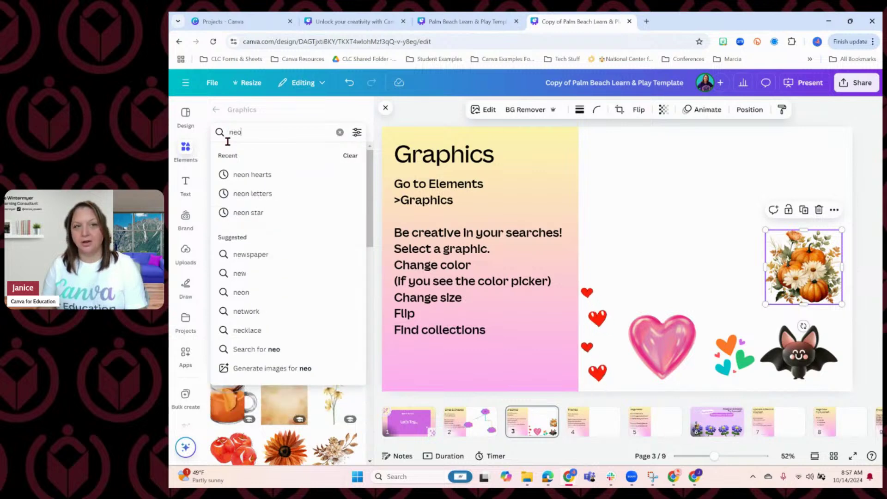
text(n heart)
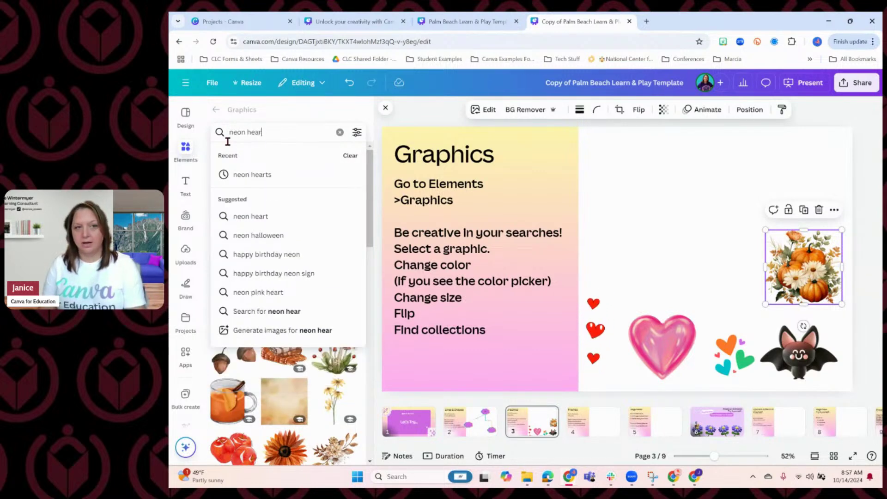
key(Return)
Step: Add the purple neon triple-heart graphic, shrink it, and place it in the upper-left corner of the slide's white area
scroll(317, 290, down, 3)
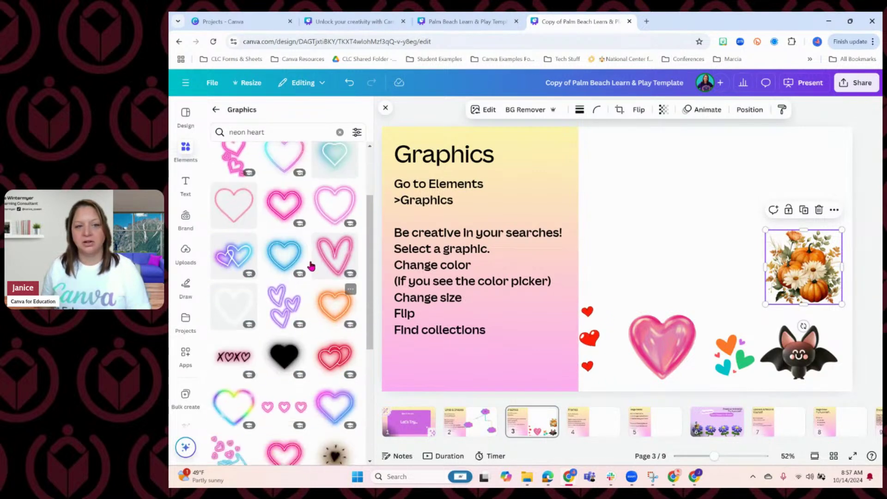
click(285, 303)
drag(545, 361, 609, 270)
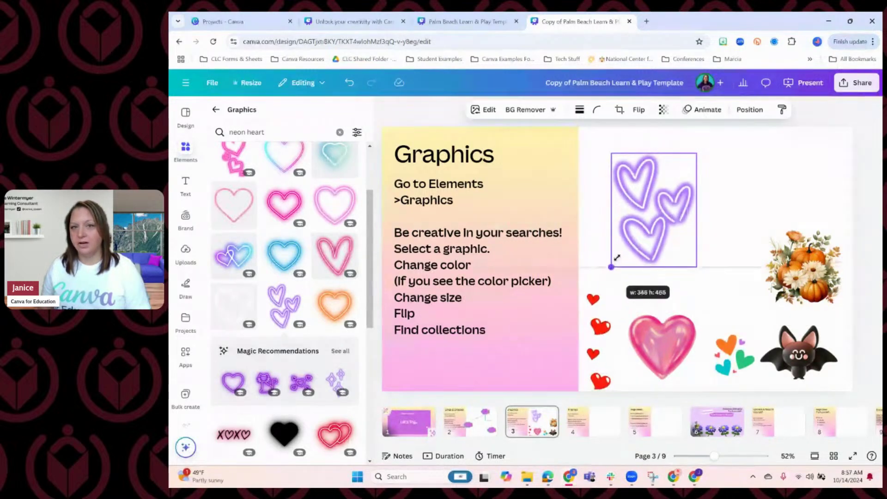
drag(646, 217, 624, 196)
drag(673, 237, 646, 220)
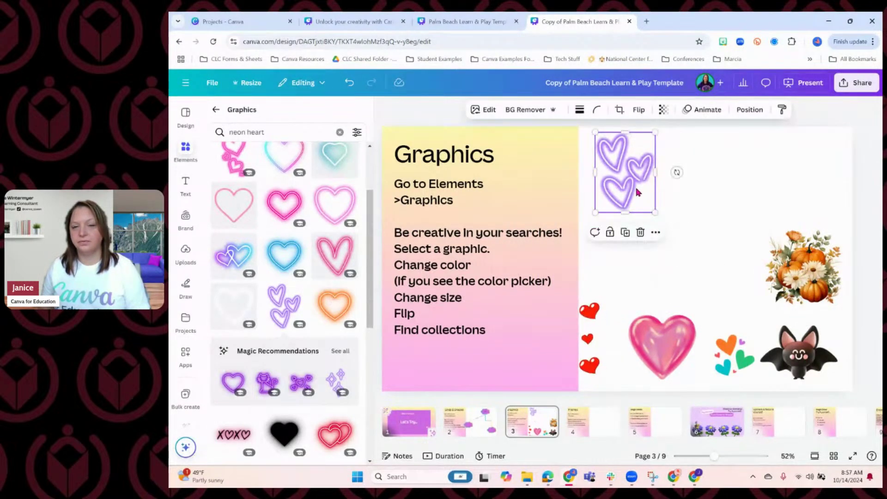
drag(634, 186, 628, 184)
click(692, 231)
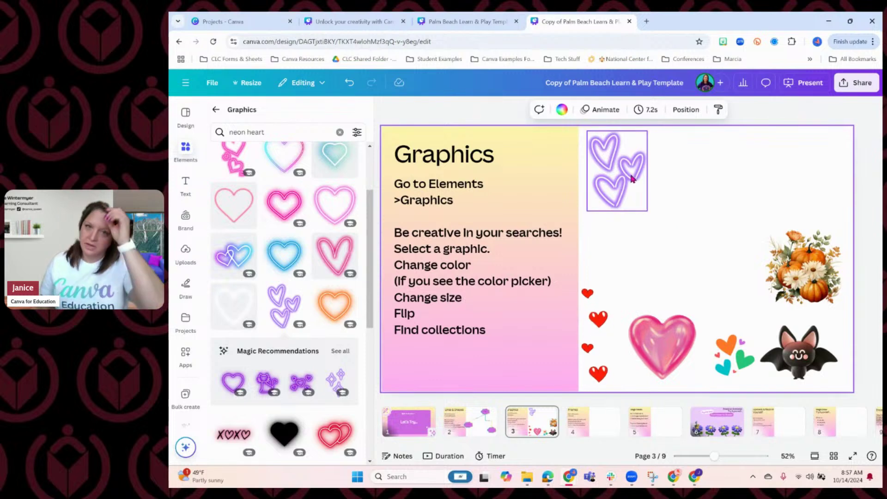
click(643, 206)
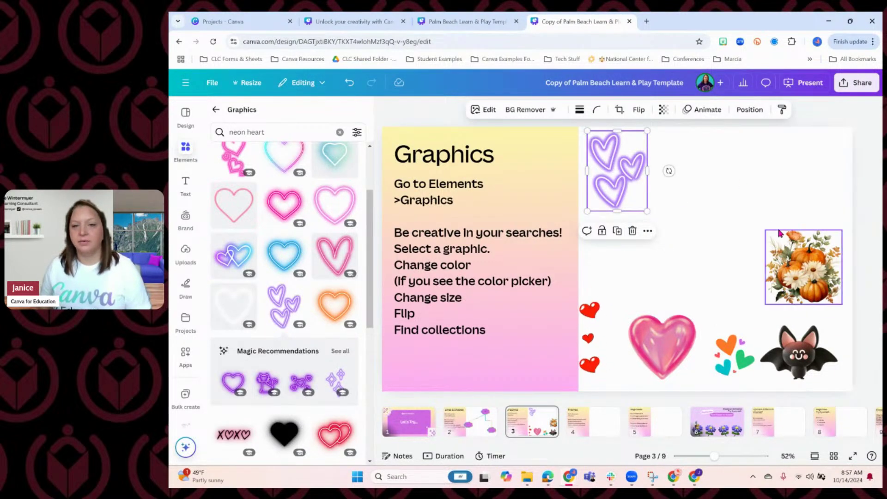
click(706, 196)
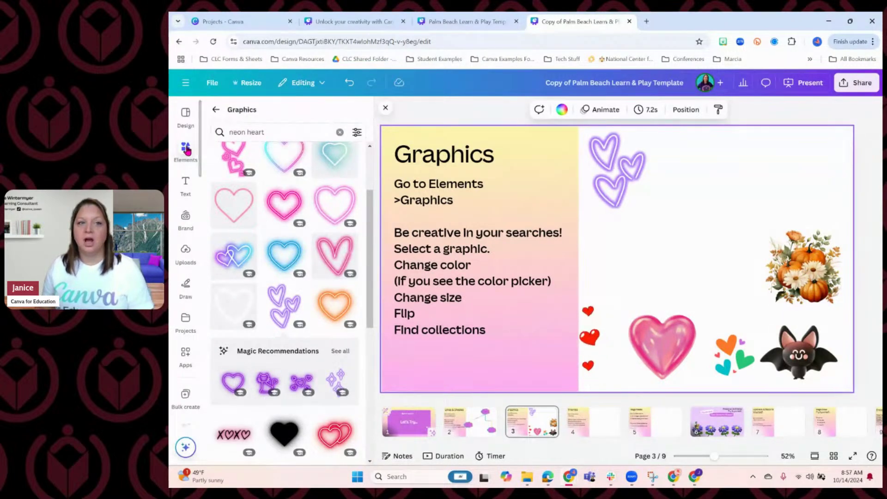
Step: Search the graphics library for "letters"
click(247, 133)
triple_click(247, 133)
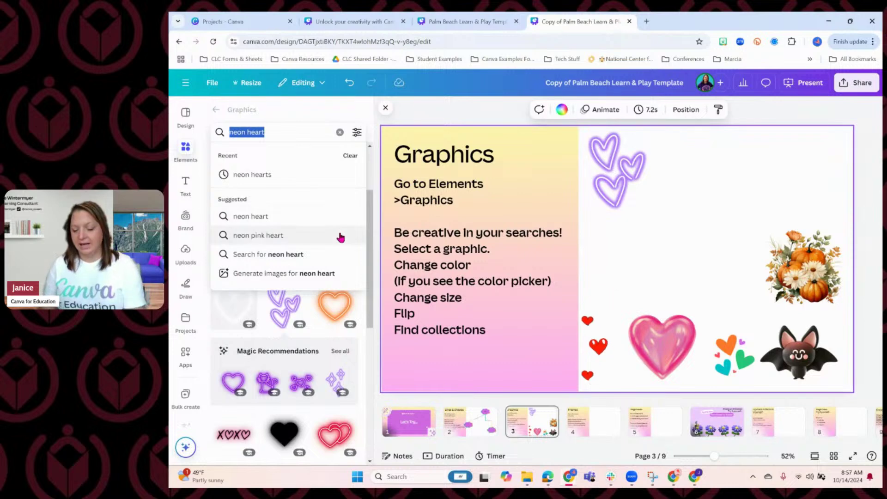
text(letters)
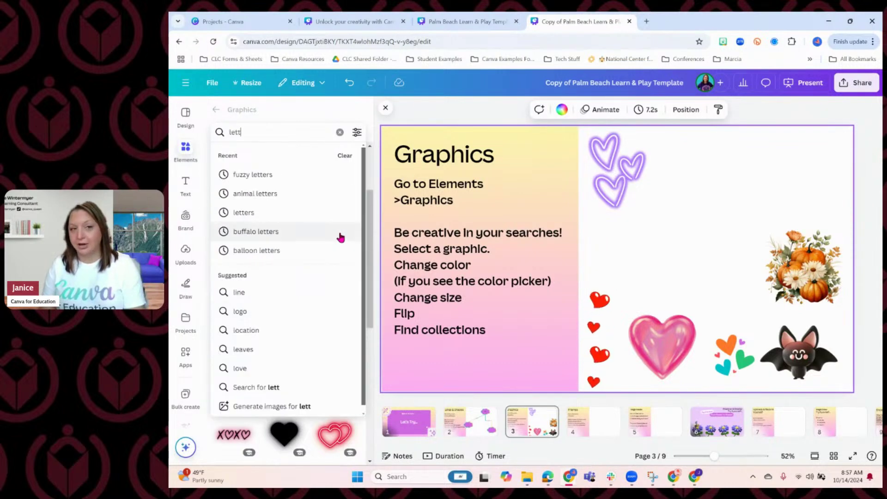
key(Return)
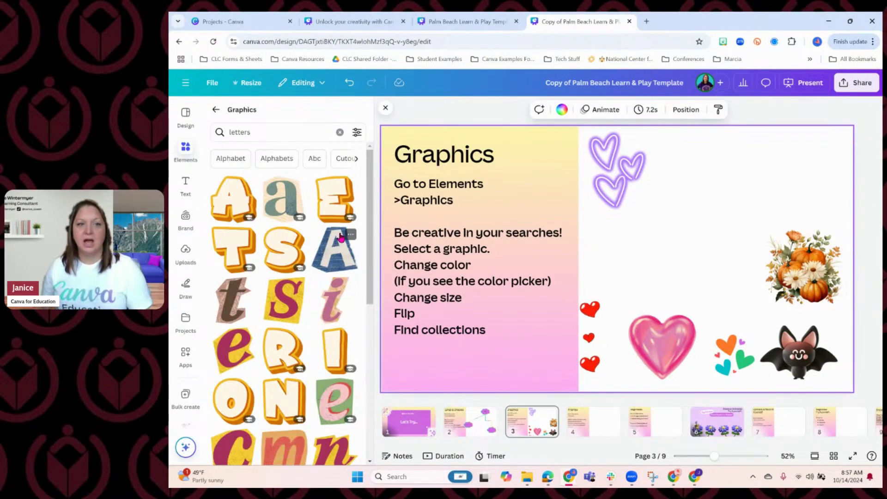
Step: Refine the graphics search to "animal letters" and browse the animal alphabet designs
click(230, 131)
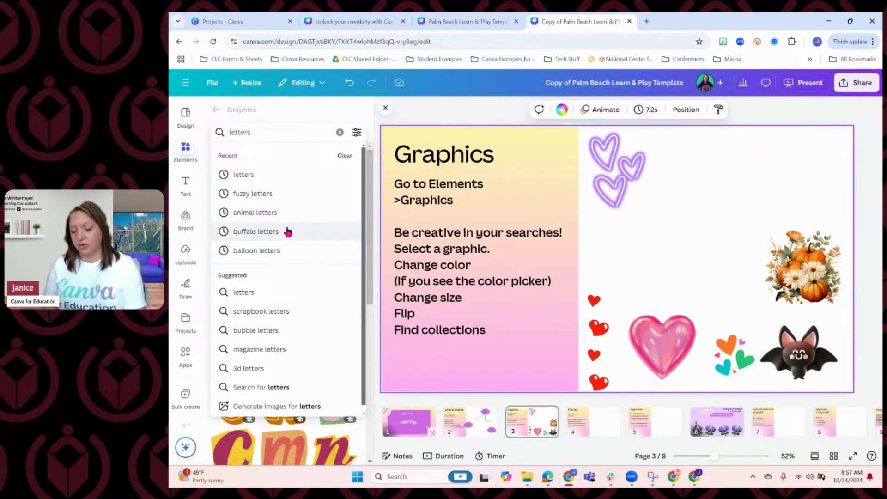
text(animal)
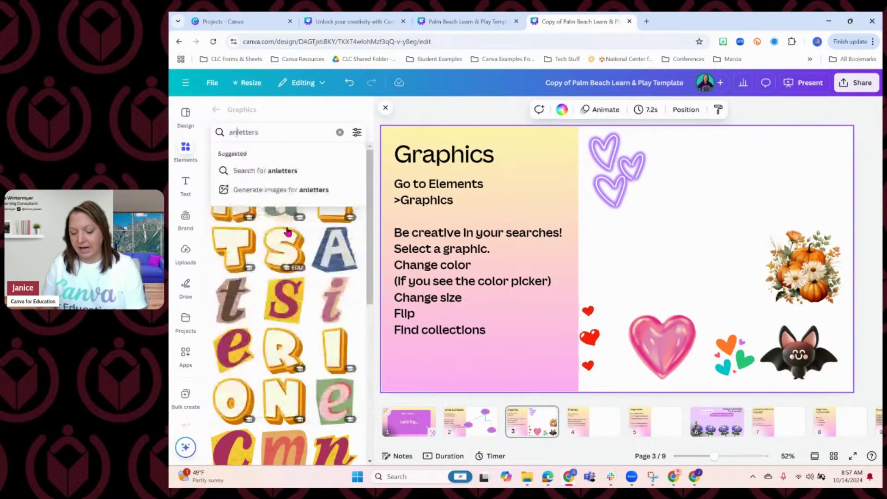
key(Return)
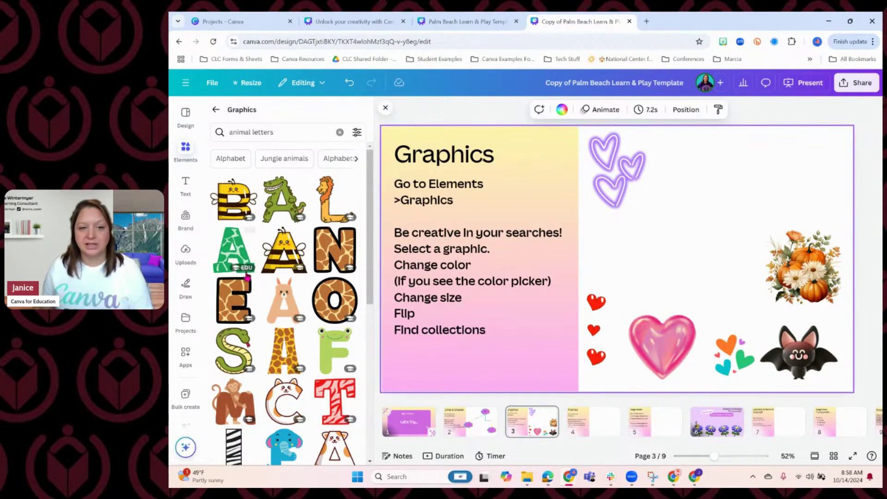
scroll(246, 277, down, 5)
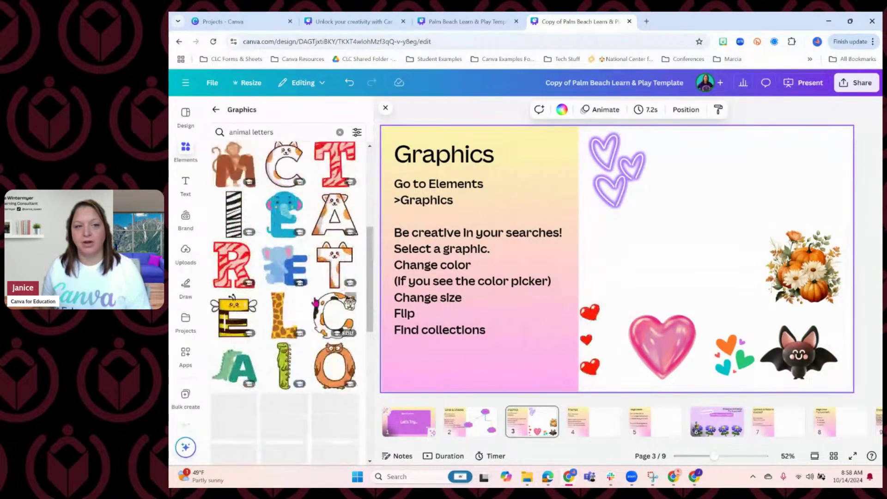
scroll(318, 301, up, 5)
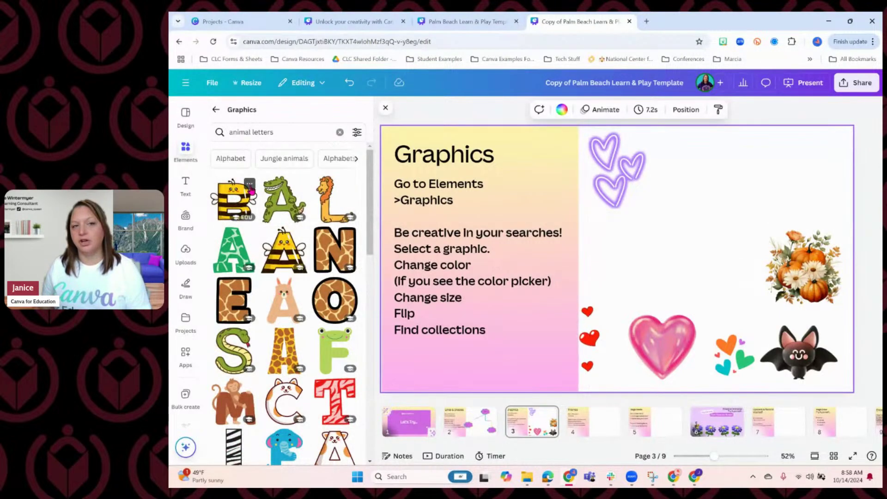
Step: Open the collection that the bee-styled letter B belongs to and look through its matching letters
click(249, 185)
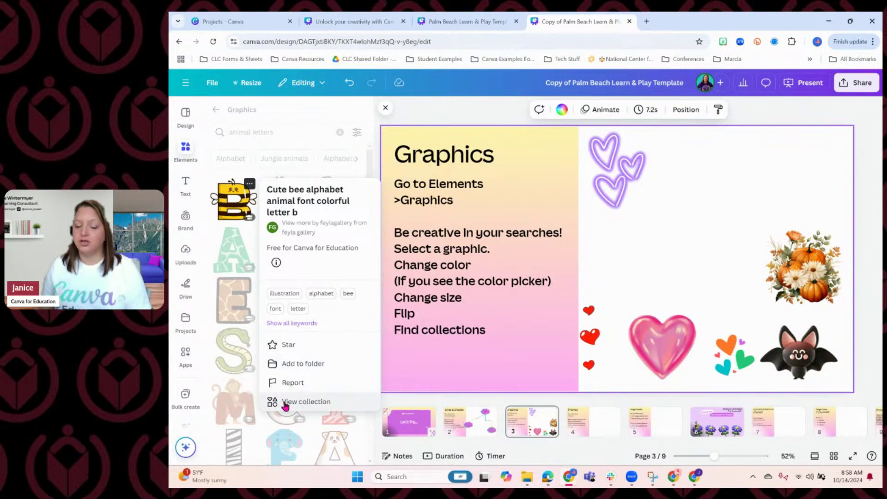
click(327, 400)
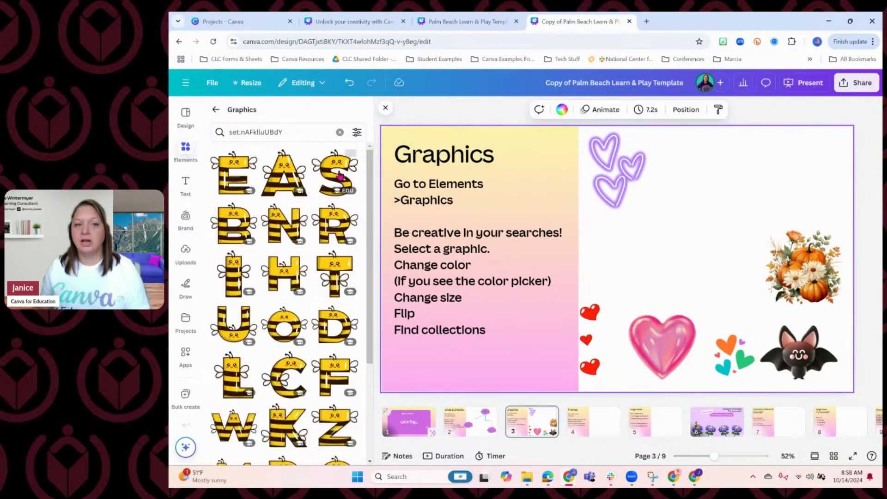
scroll(312, 335, down, 3)
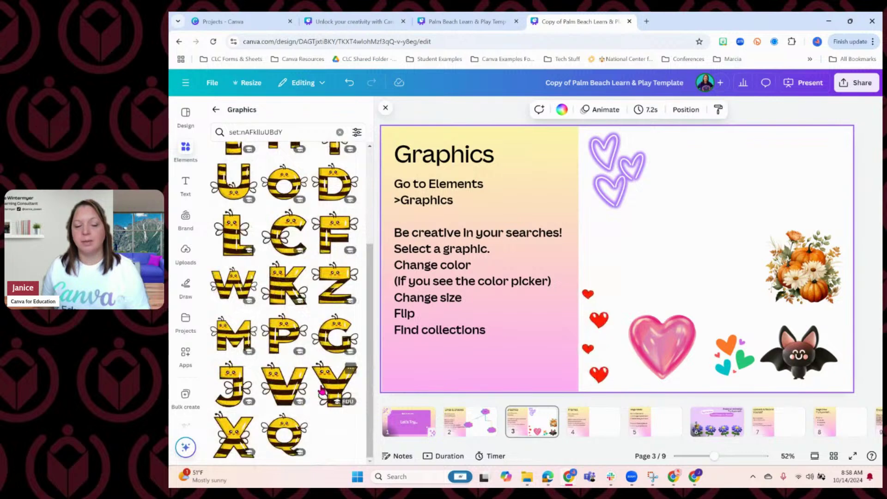
scroll(319, 383, up, 3)
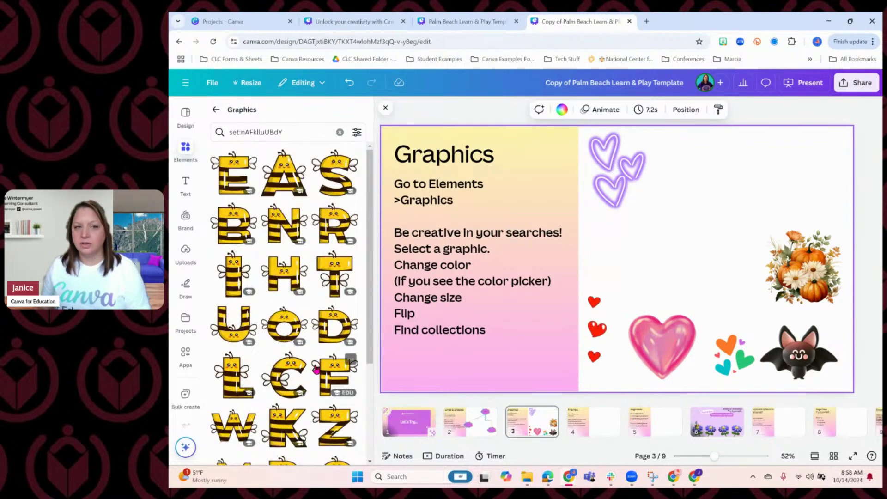
Step: Leave the bee letter collection and search the elements for "3d halloween", showing only graphics
click(216, 109)
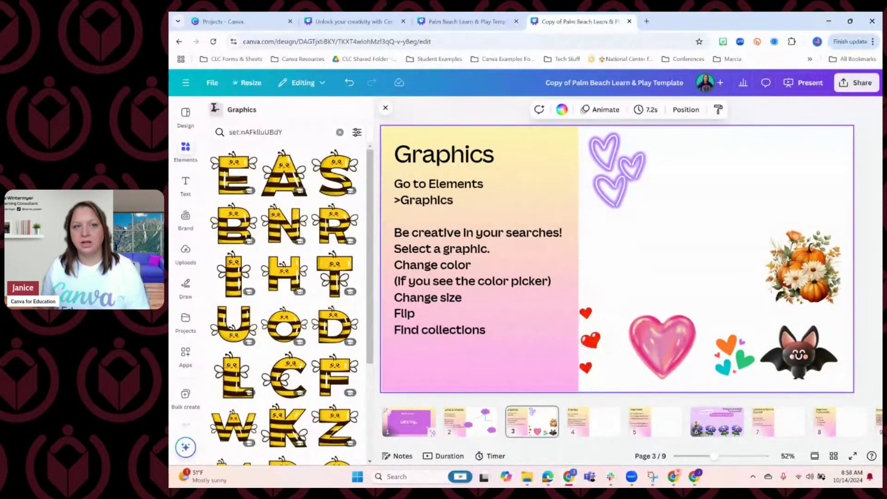
click(276, 113)
text(3d halloween)
key(Return)
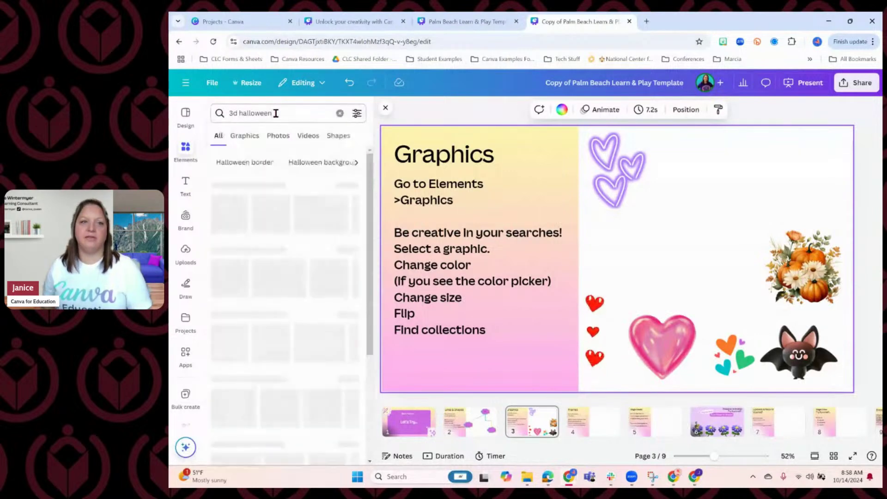
click(349, 186)
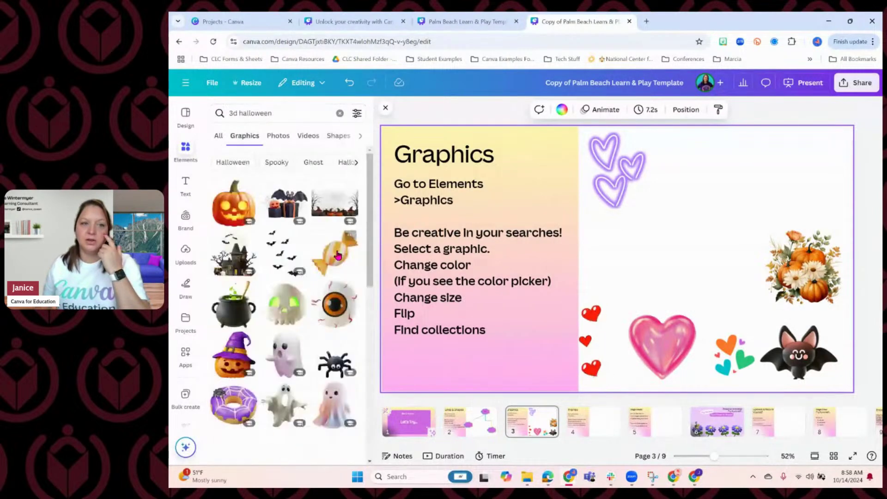
Step: View the collection of the free 3D Halloween ghost, check the green zombie's details, and clear the search
scroll(317, 312, down, 4)
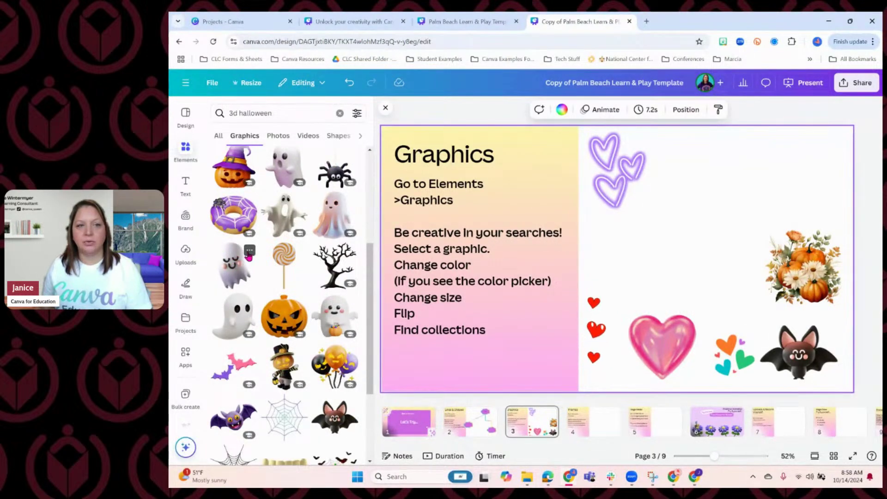
click(249, 253)
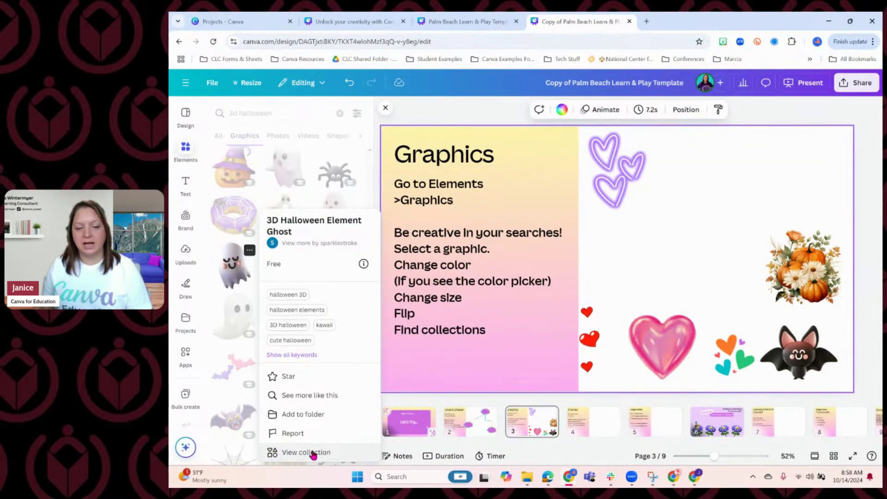
click(332, 453)
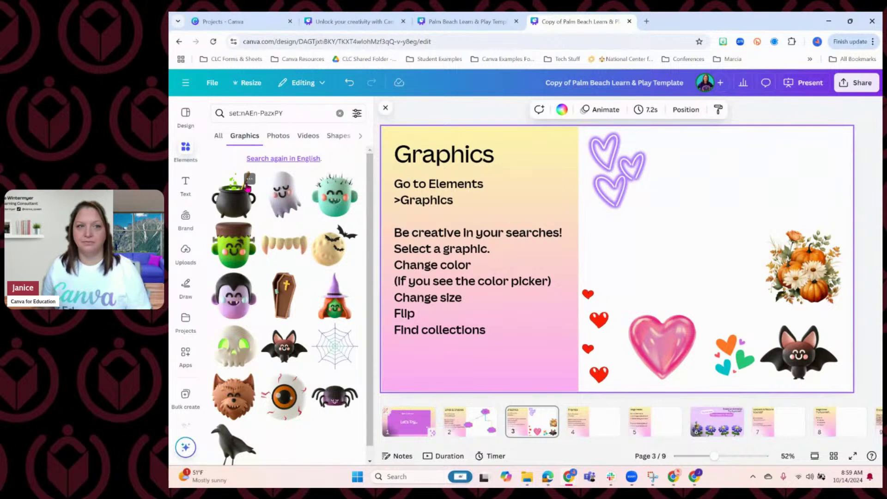
click(350, 180)
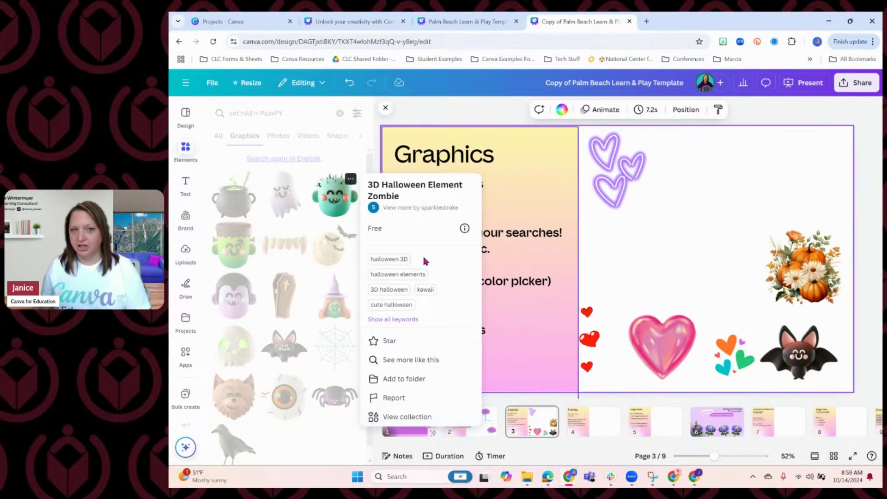
click(306, 426)
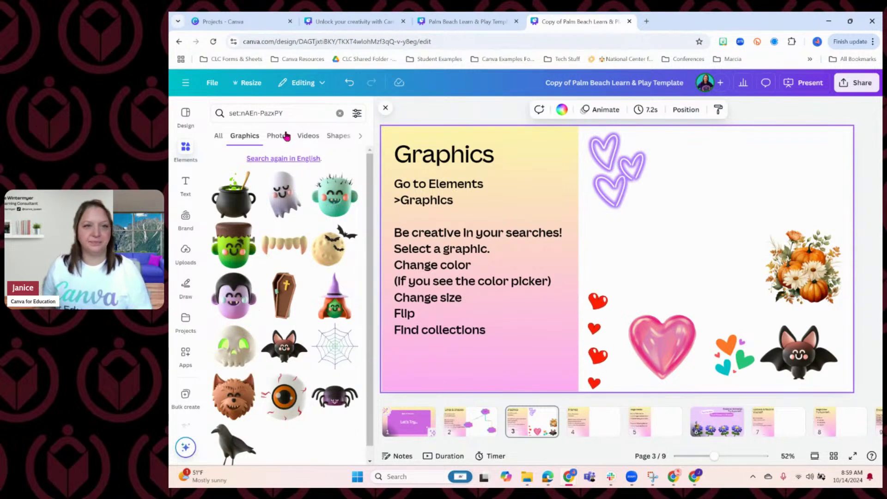
click(341, 114)
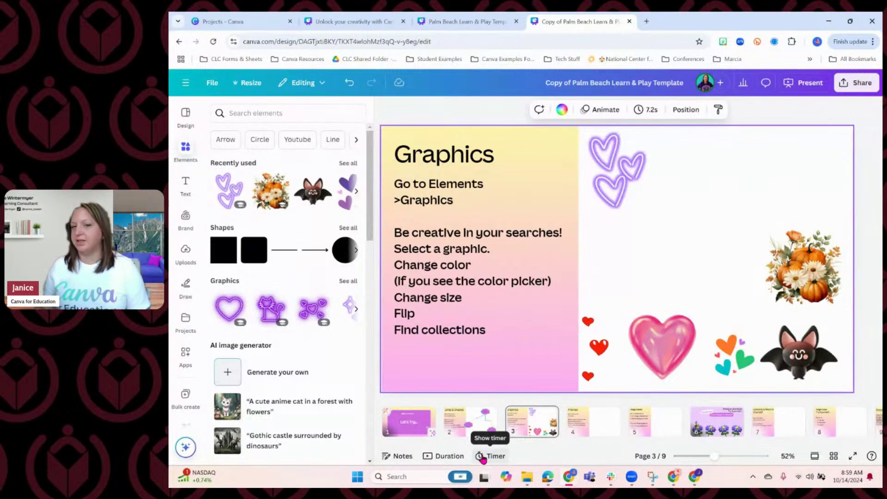
Step: Show the timer, run a 1-minute countdown for the graphics activity, and hide the timer again
click(486, 459)
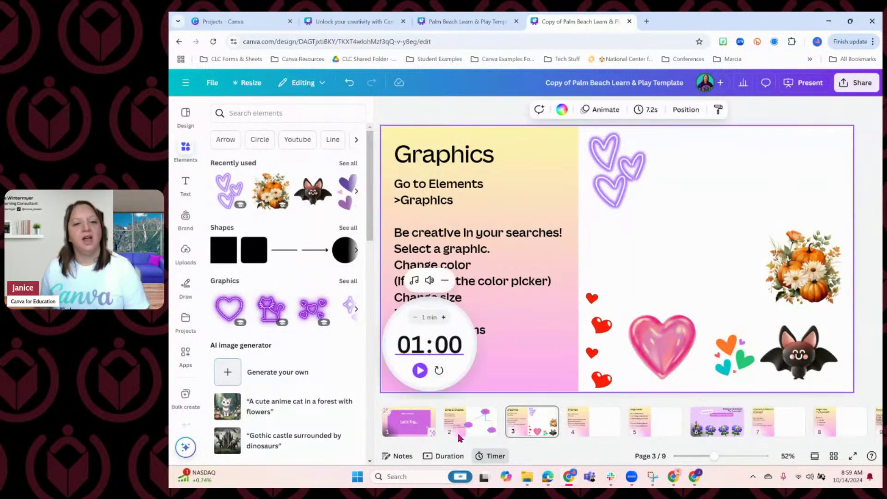
click(421, 372)
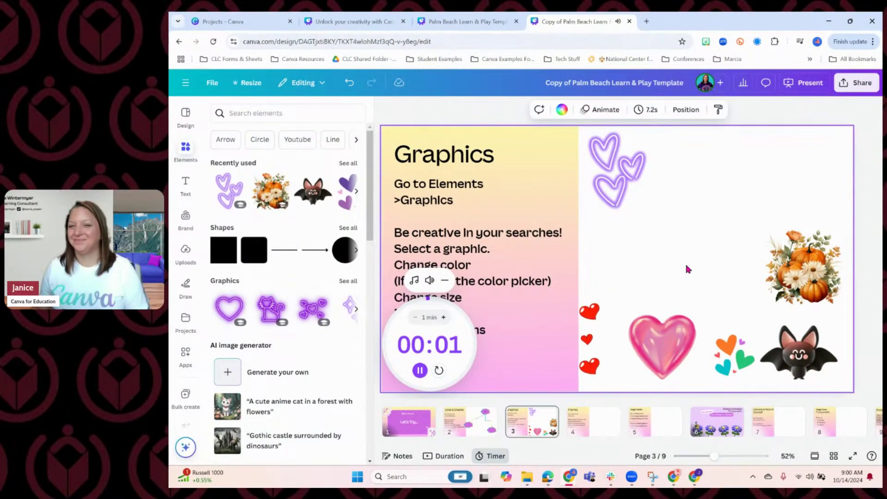
click(480, 457)
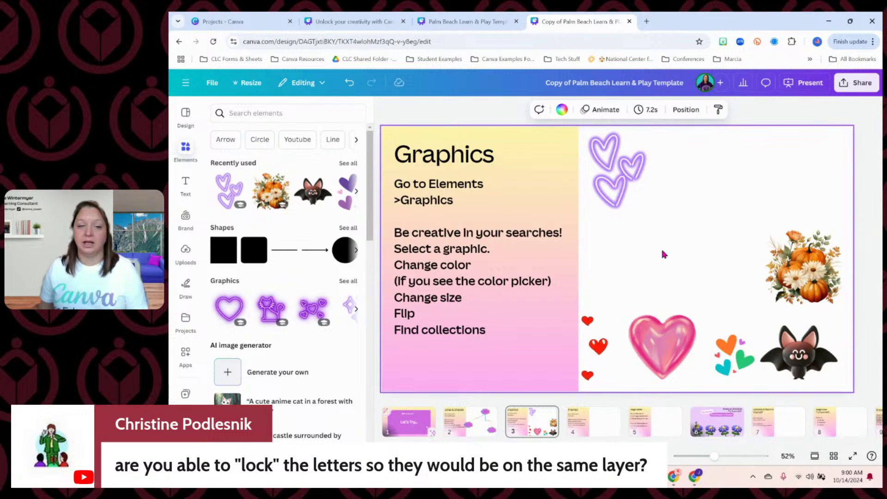
Step: Examine the lock options available for the glossy pink heart on the Graphics page
click(669, 345)
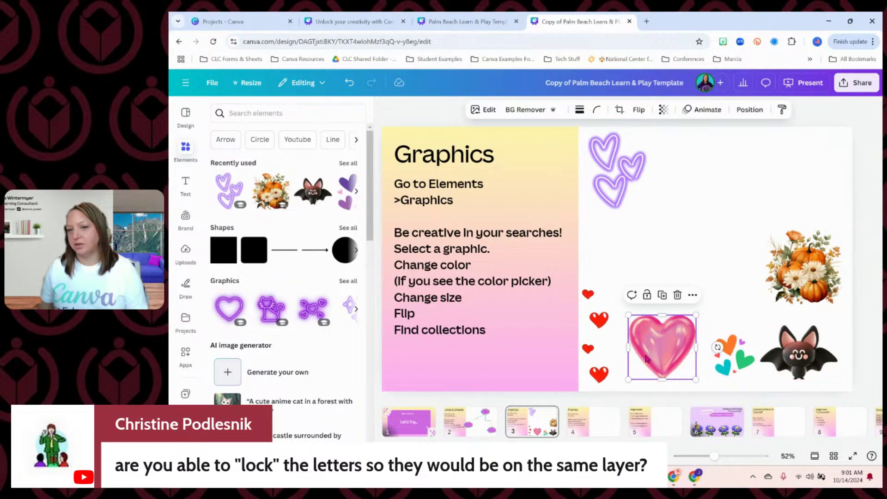
click(692, 296)
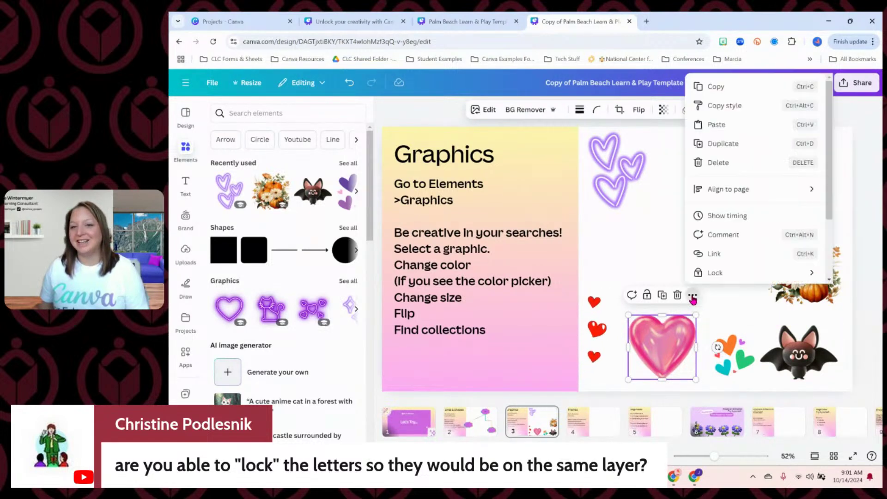
mouse_move(711, 282)
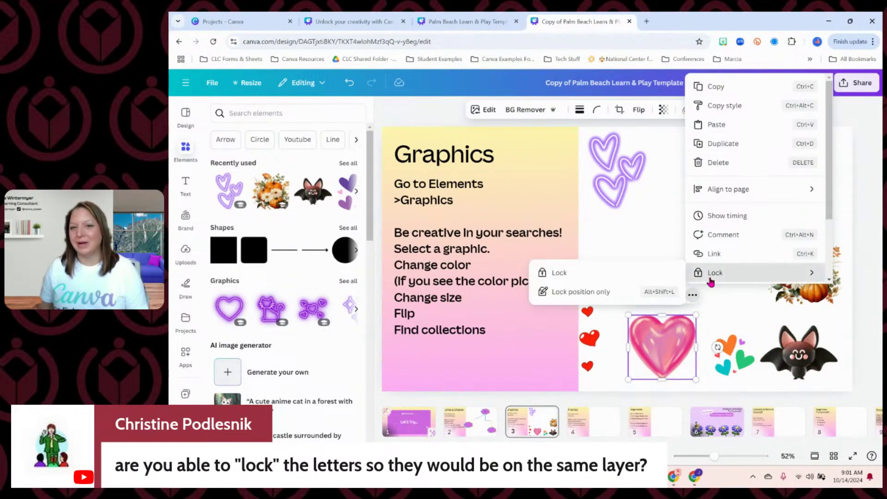
click(657, 269)
Step: Select the heart, bat and pumpkin graphics together to examine their shared group and lock options, then clear the selection
click(599, 257)
drag(594, 273, 767, 357)
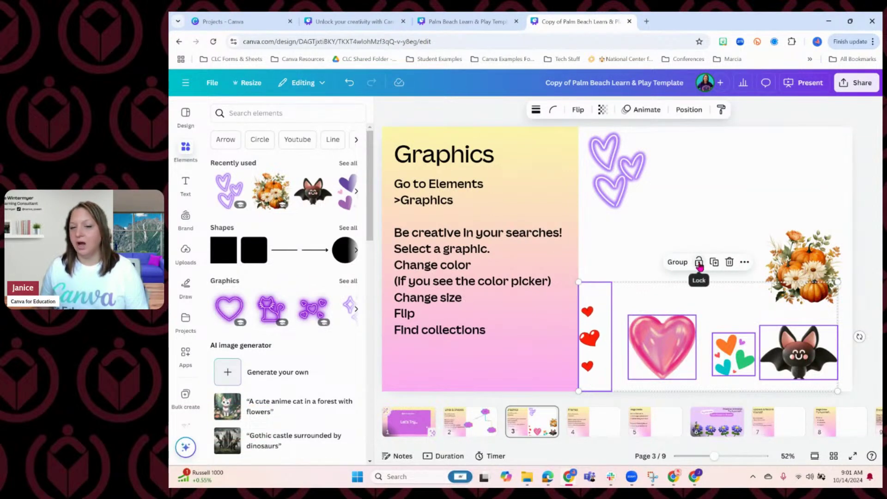
click(638, 291)
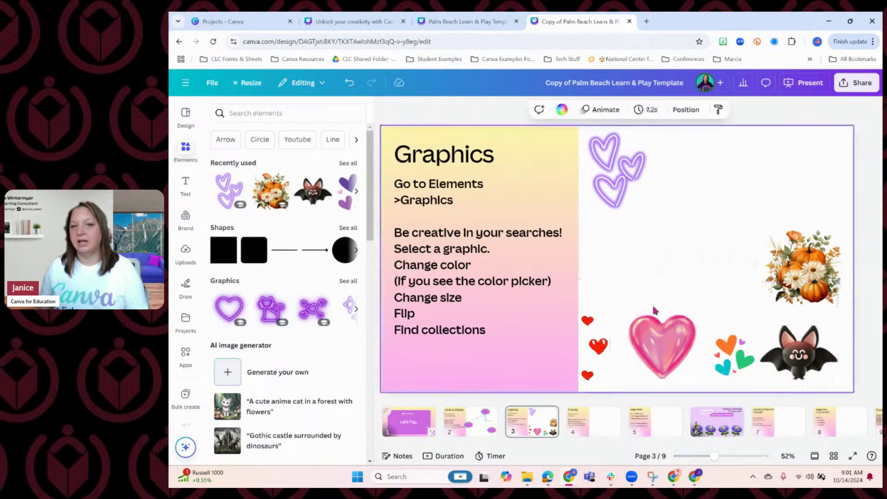
click(652, 331)
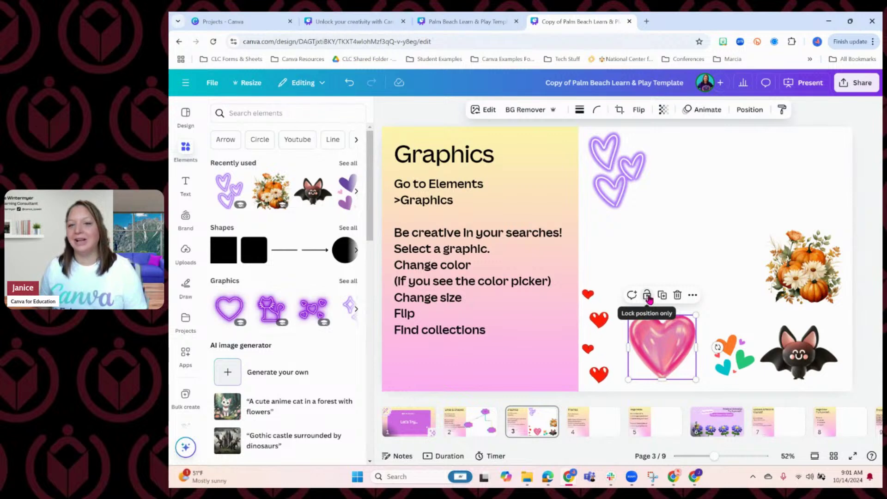
click(590, 278)
drag(590, 277, 765, 362)
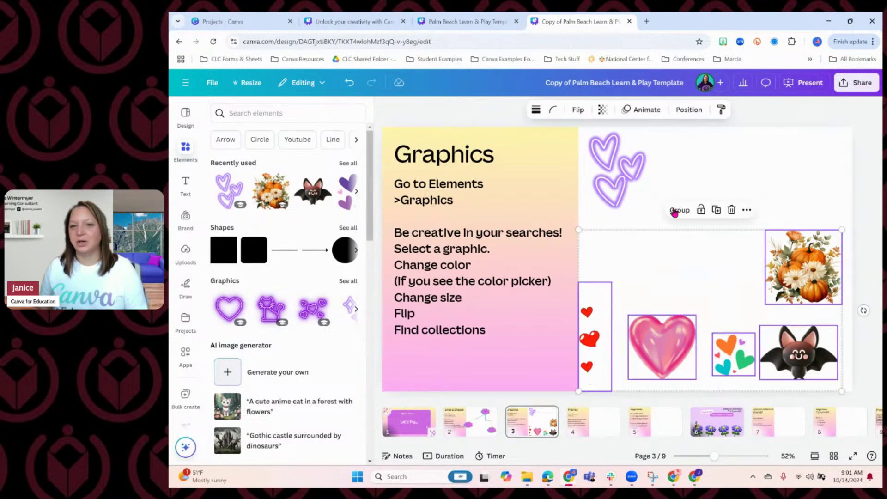
click(776, 164)
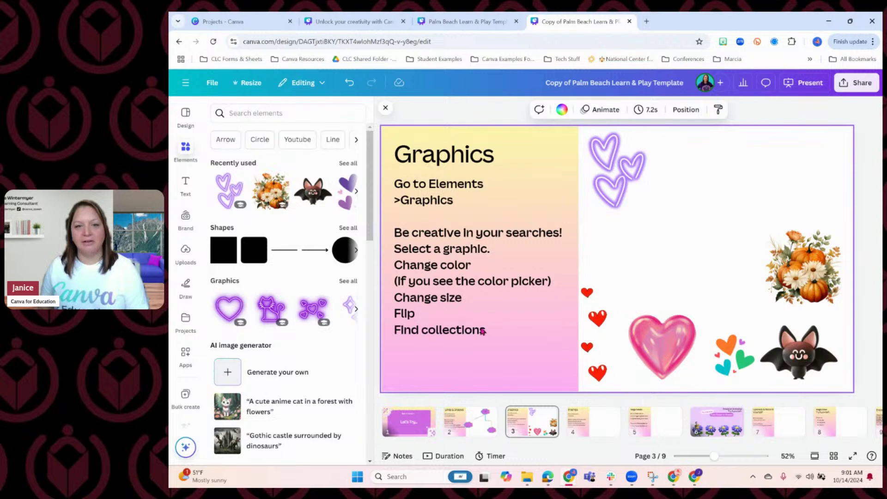
Step: Go to page 4 about frames and find the Frames category among the elements
key(Page_Down)
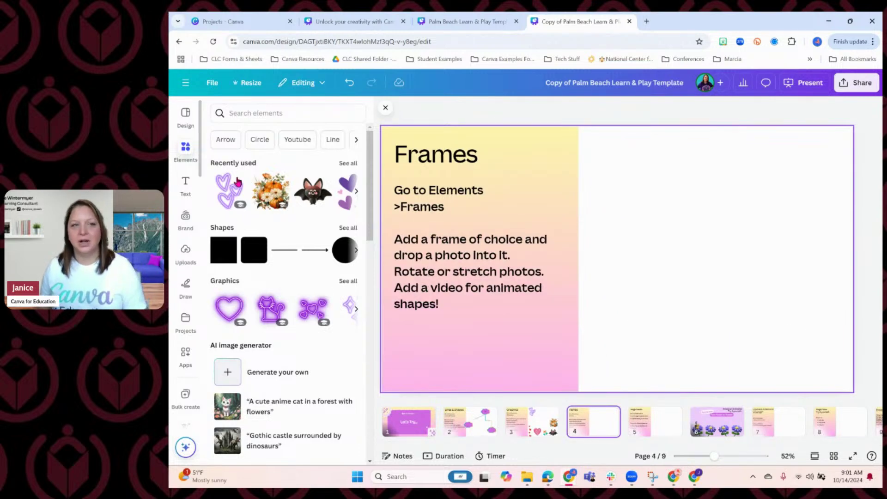
scroll(301, 312, down, 8)
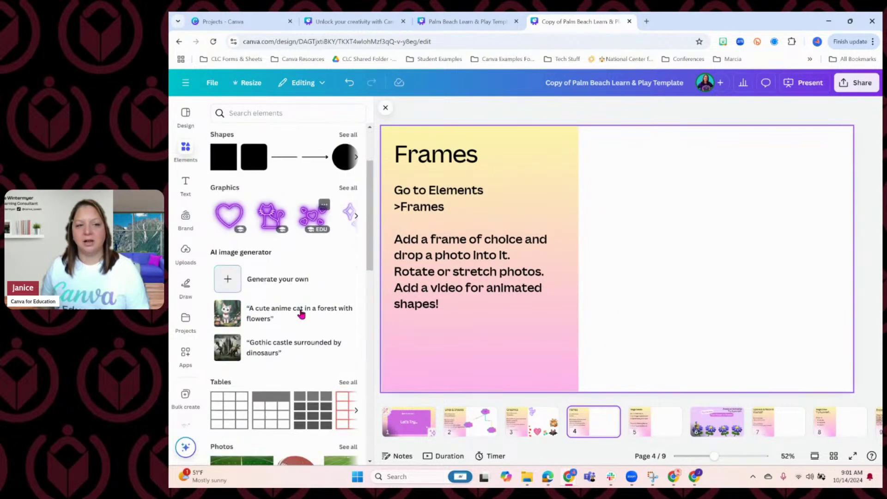
scroll(301, 312, down, 6)
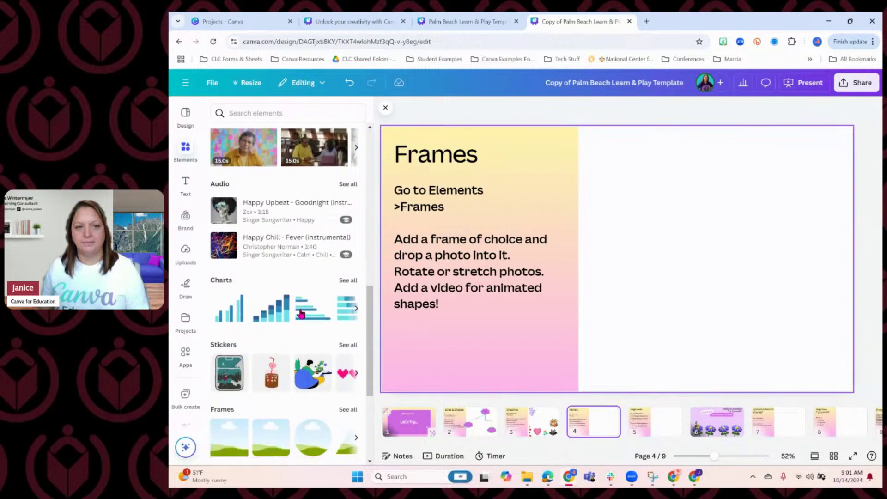
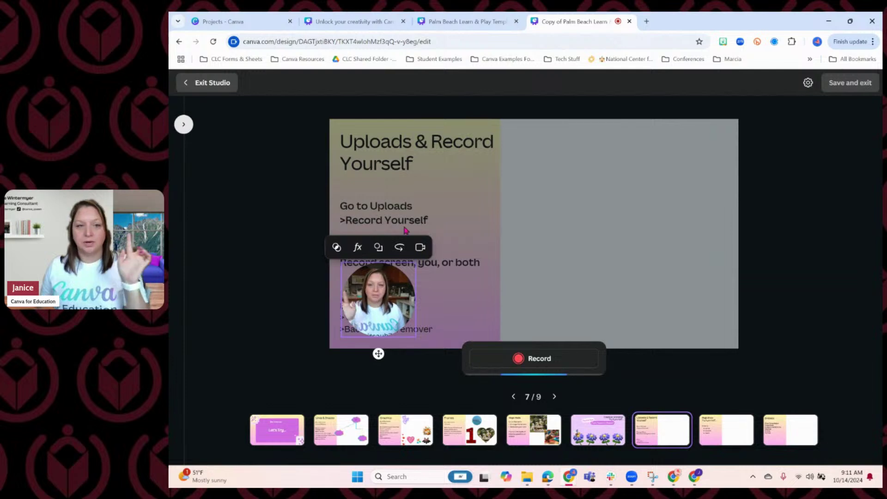
Step: Record a webcam clip across pages 7 and 8, finish it, and save it into the design
click(535, 363)
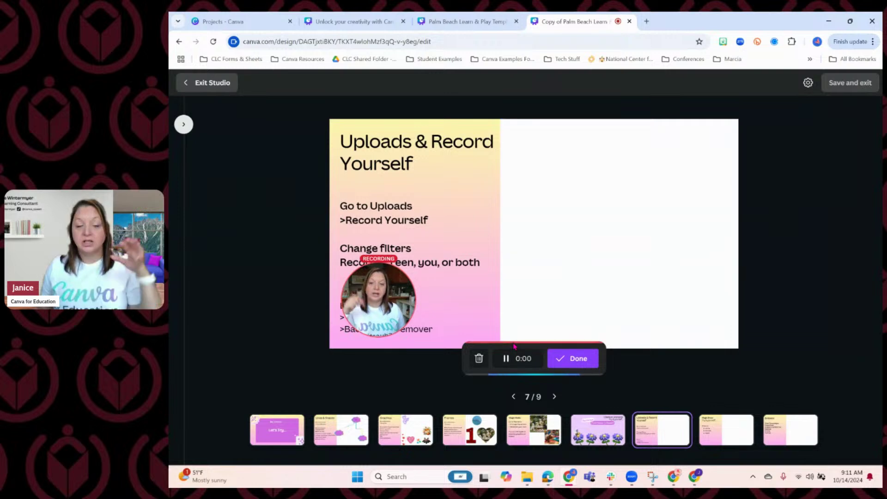
click(555, 397)
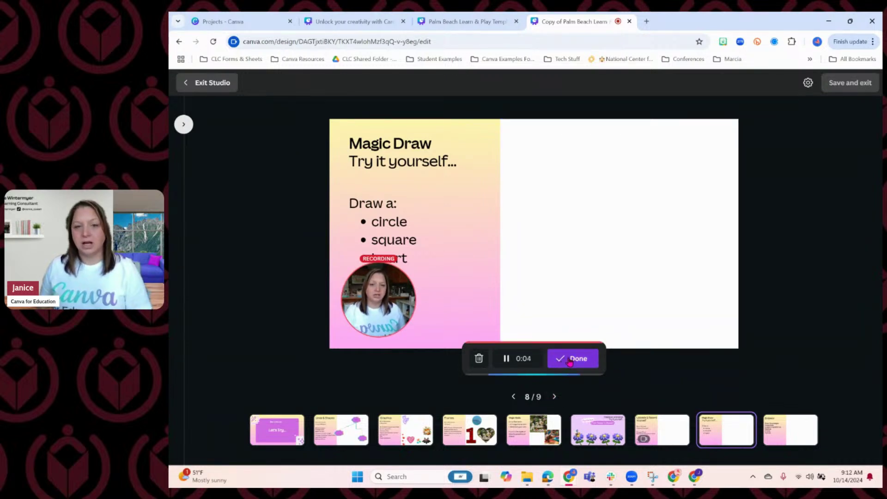
click(570, 361)
click(850, 83)
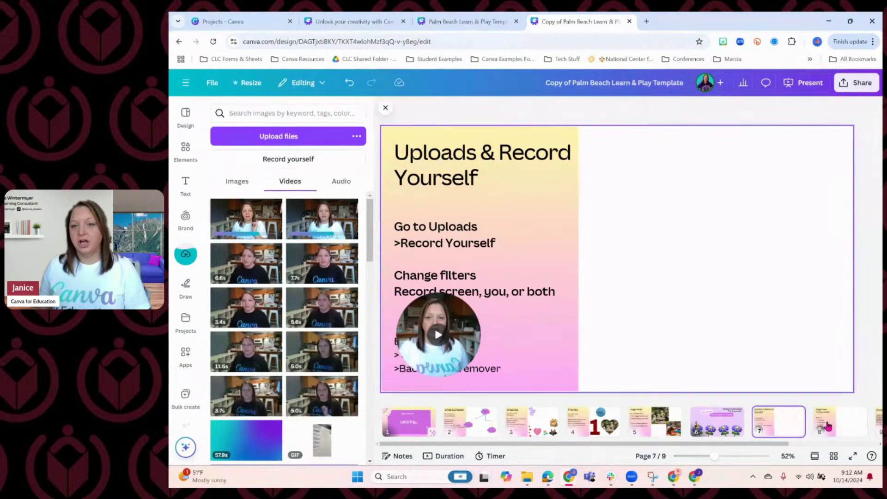
Step: Delete the webcam recording and its empty circular frame from the Magic Draw page
scroll(762, 447, right, 2)
click(776, 422)
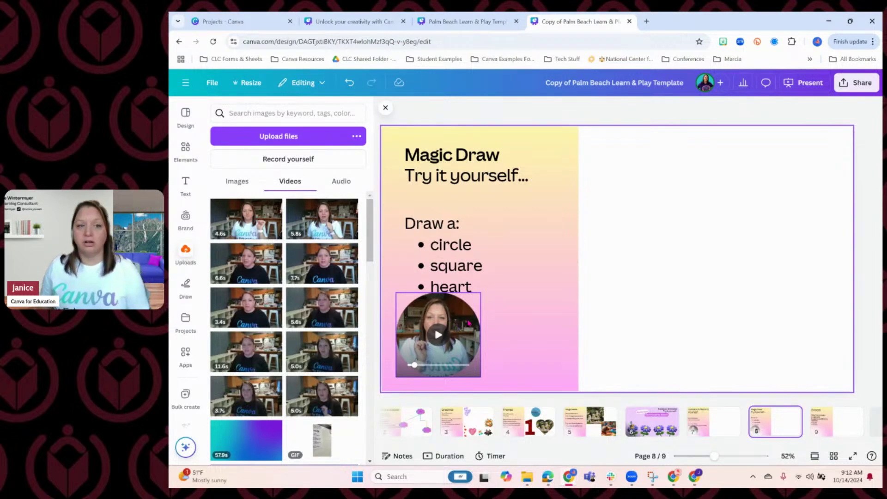
key(ctrl+z)
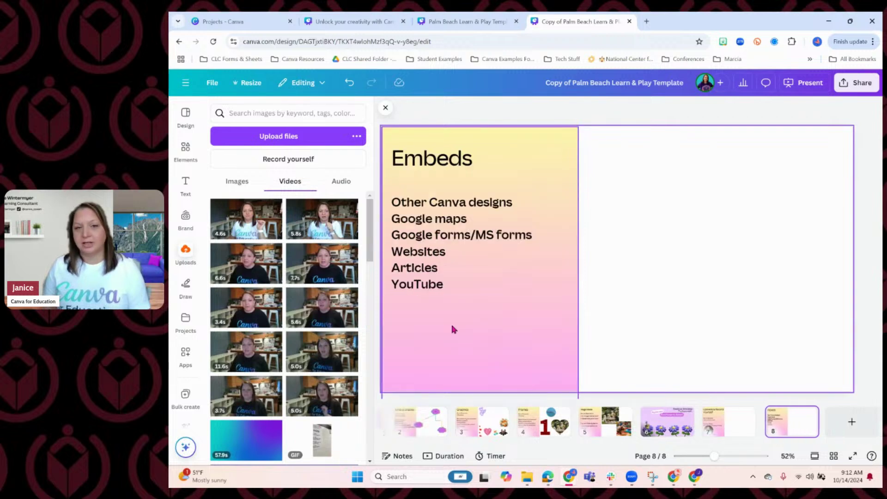
click(773, 424)
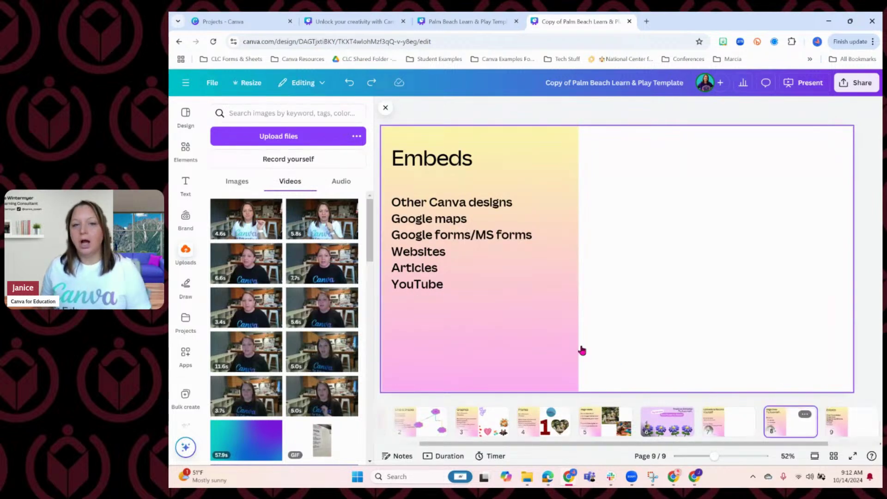
click(435, 351)
key(Delete)
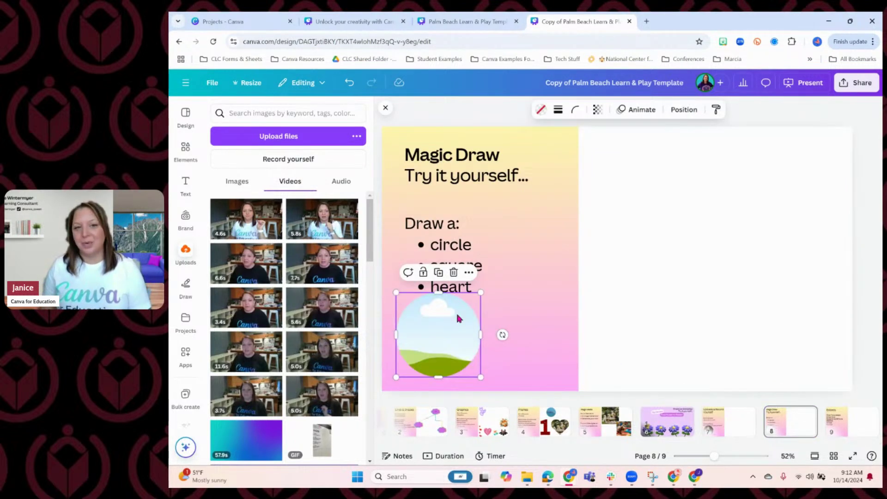
key(Delete)
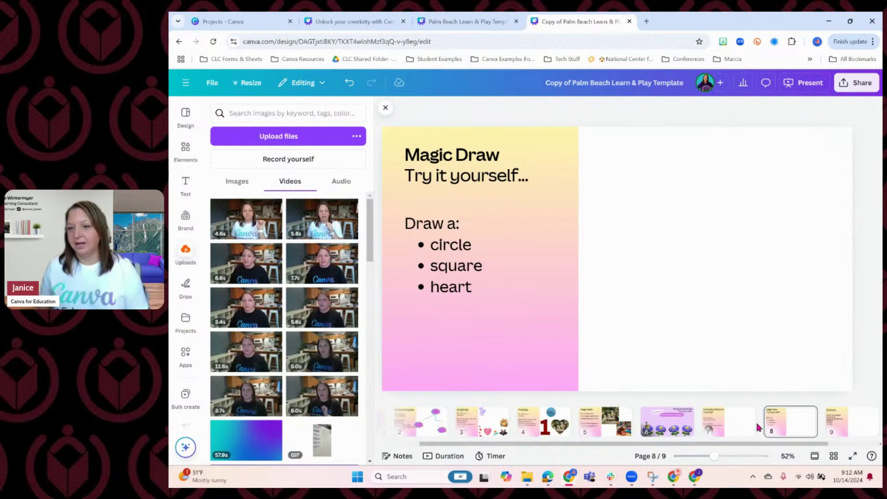
Step: Move the circular webcam recording on page 7 off the text, into the upper-left part of the blank area
click(735, 423)
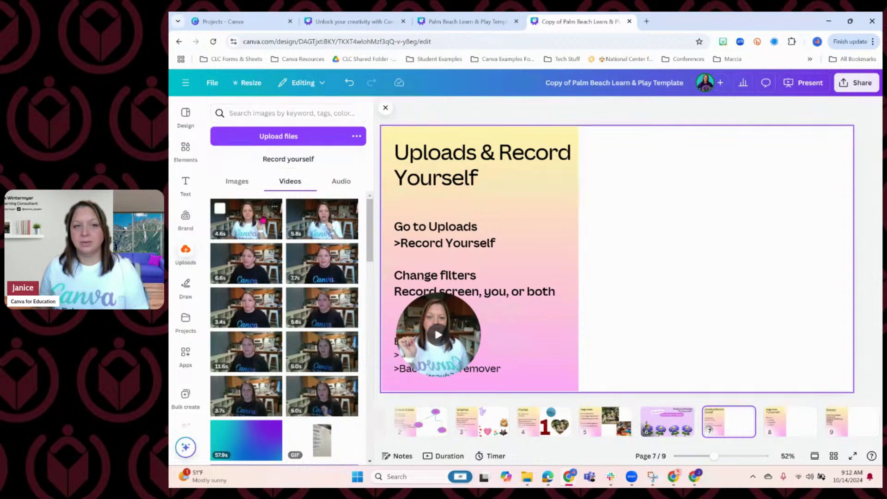
drag(532, 305, 679, 259)
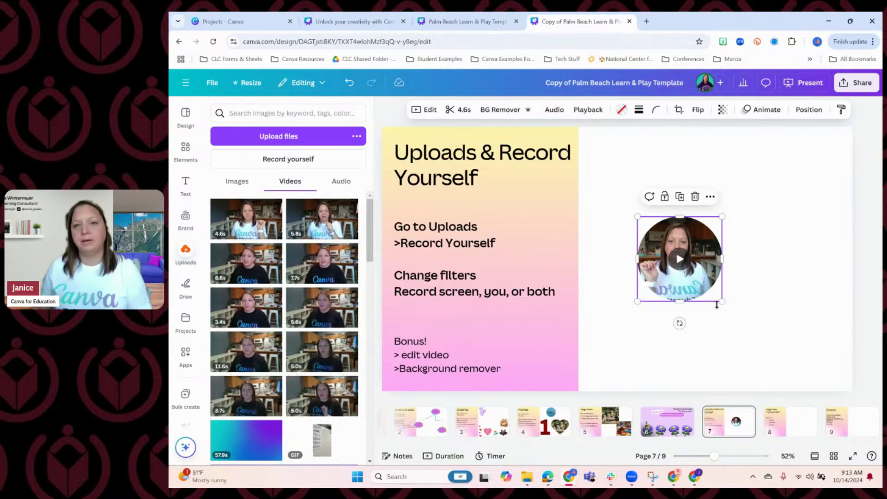
drag(661, 235, 618, 177)
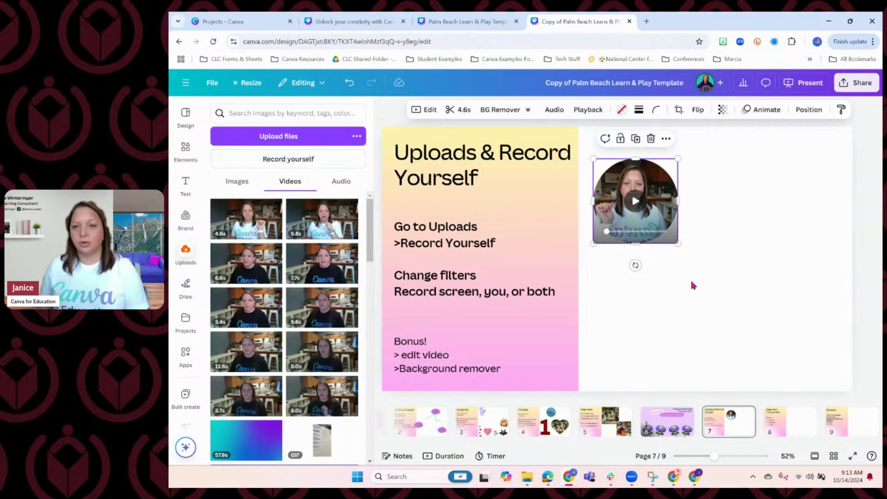
Step: Set up a purple marker for drawing on page 8, Magic Draw, and check its weight and transparency settings
click(791, 420)
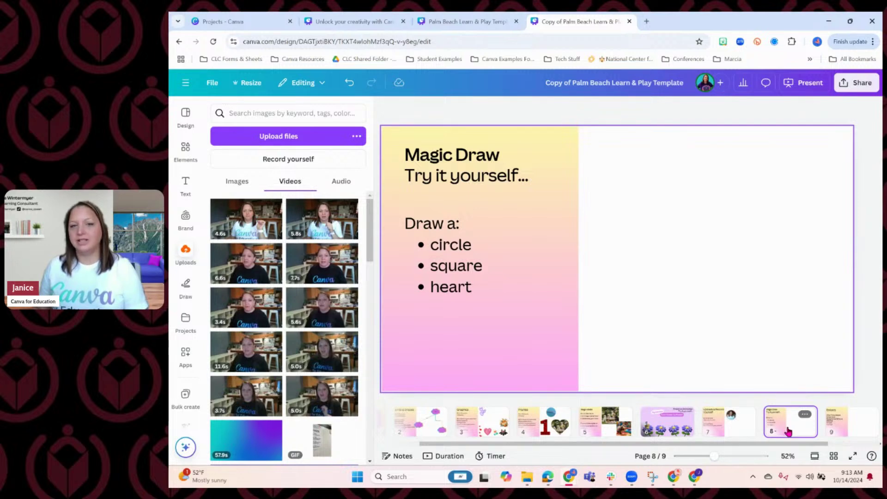
click(186, 286)
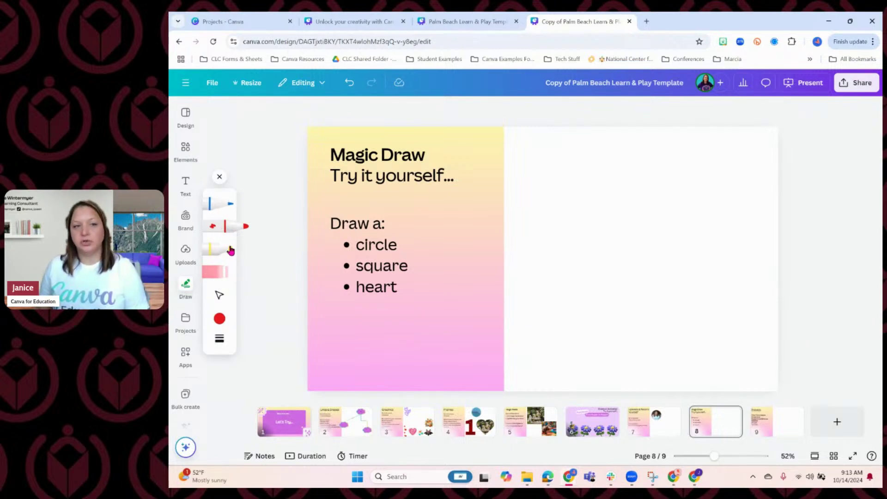
click(223, 323)
click(270, 323)
click(356, 323)
click(218, 340)
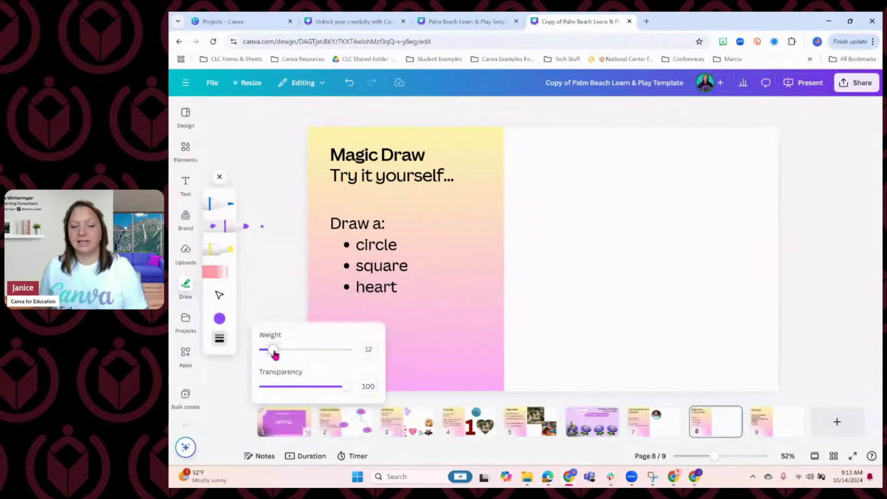
click(219, 341)
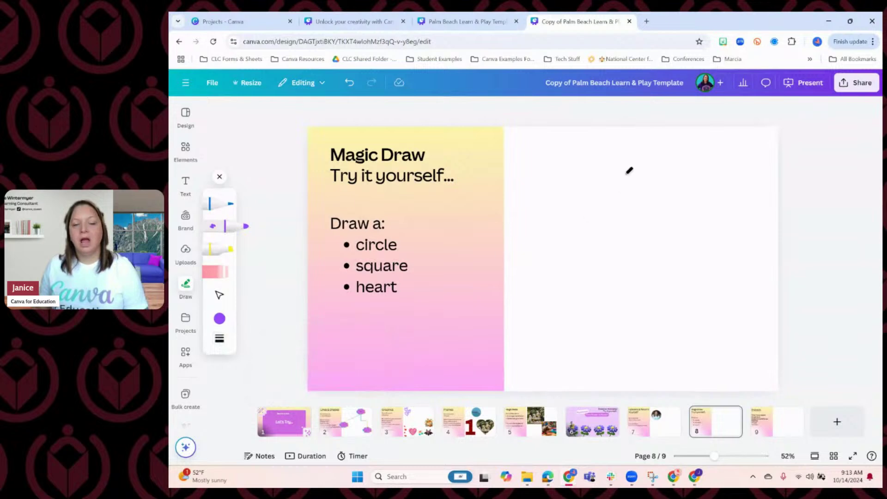
Step: Circle the "Magic Draw" heading with the purple marker and highlight its text in yellow
mouse_move(454, 141)
mouse_down()
mouse_move(365, 138)
mouse_move(324, 148)
mouse_move(368, 171)
mouse_move(467, 168)
mouse_move(451, 140)
mouse_up()
click(221, 250)
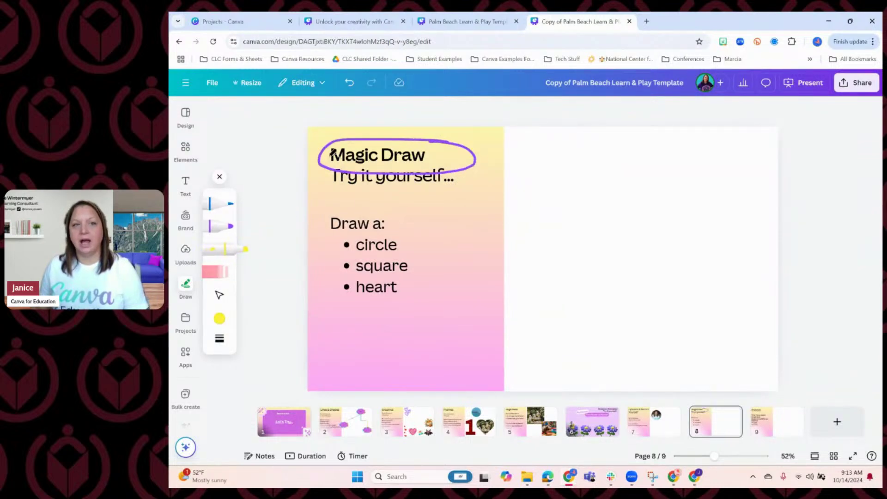
drag(332, 155, 433, 155)
Step: Draw a purple scribble, circle, rectangle and diagonal arrow on the blank area, plus a star overlapping the gradient's edge
click(219, 227)
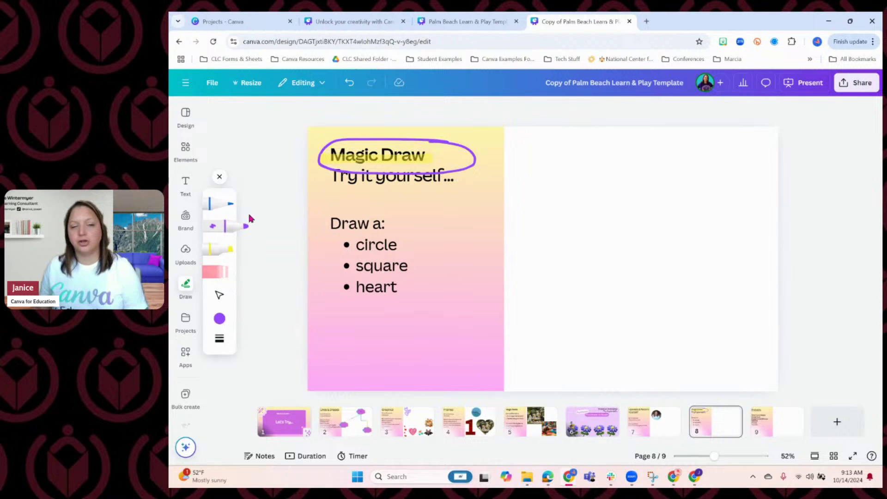
mouse_move(544, 158)
mouse_down()
mouse_move(580, 196)
mouse_move(562, 160)
mouse_move(541, 181)
mouse_up()
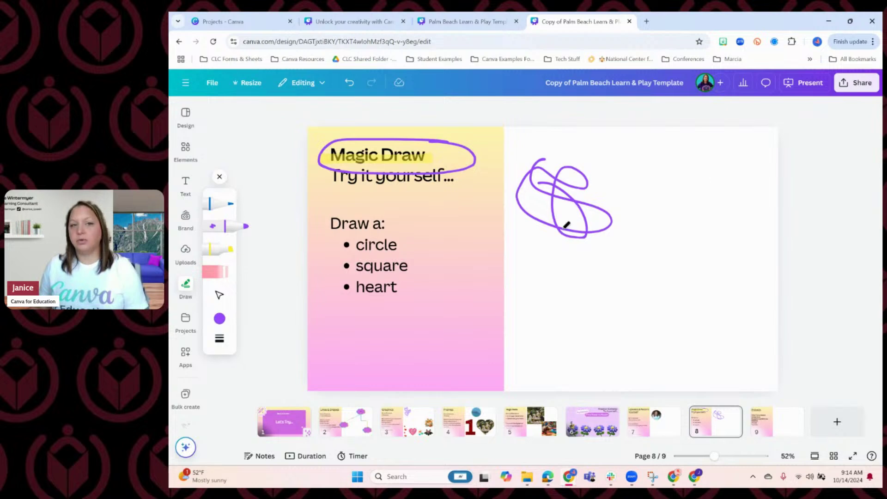
mouse_move(695, 201)
mouse_down()
mouse_move(656, 217)
mouse_move(641, 252)
mouse_move(655, 281)
mouse_move(712, 292)
mouse_move(725, 282)
mouse_move(746, 225)
mouse_move(742, 208)
mouse_move(698, 196)
mouse_up()
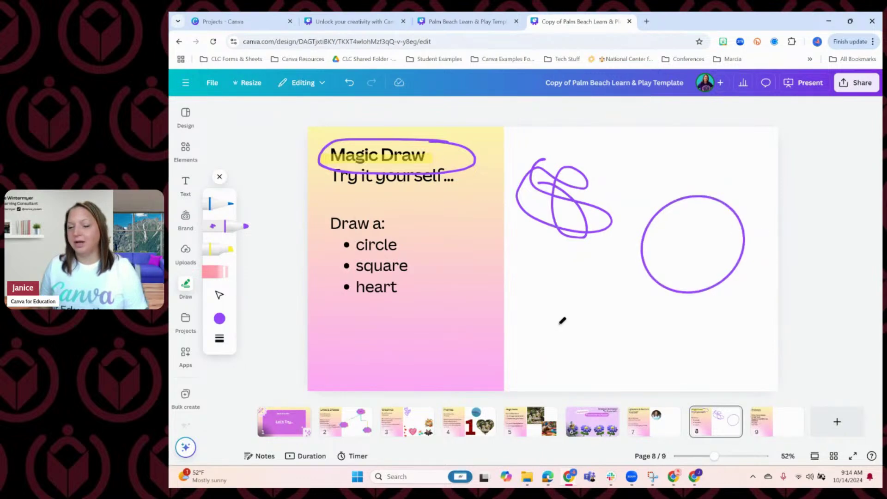
mouse_move(591, 290)
mouse_down()
mouse_move(527, 289)
mouse_move(527, 346)
mouse_move(550, 358)
mouse_move(627, 358)
mouse_move(637, 300)
mouse_move(595, 287)
mouse_up()
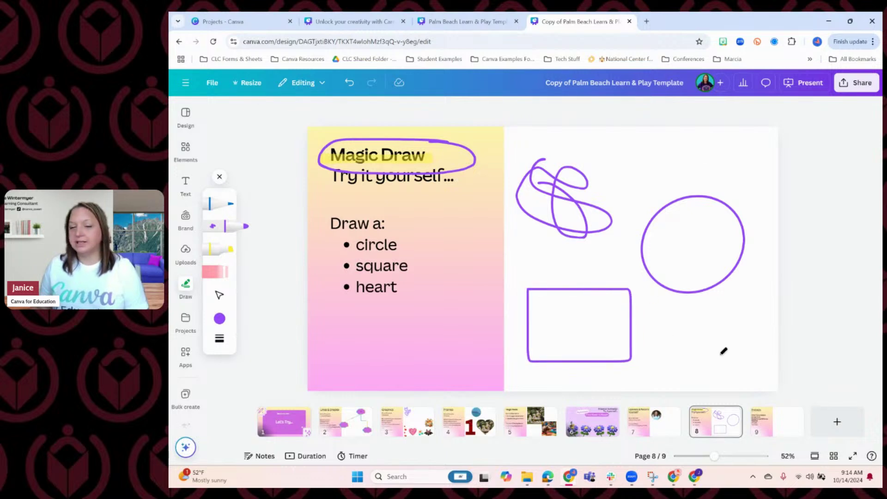
mouse_move(709, 351)
mouse_down()
mouse_move(763, 291)
mouse_move(744, 290)
mouse_move(755, 288)
mouse_move(769, 304)
mouse_up()
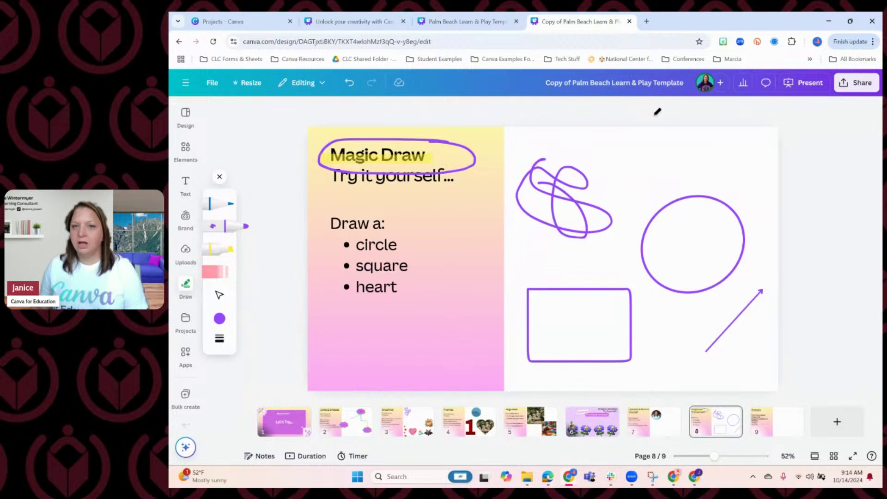
mouse_move(480, 306)
mouse_down()
mouse_move(501, 264)
mouse_move(476, 270)
mouse_move(475, 242)
mouse_move(493, 294)
mouse_up()
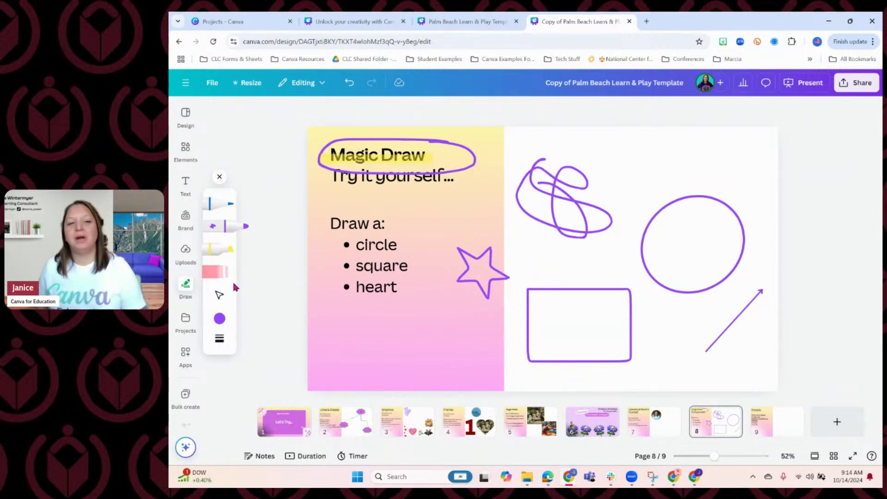
Step: Select the purple scribble on the blank area and make it slightly taller and narrower
click(219, 295)
click(579, 183)
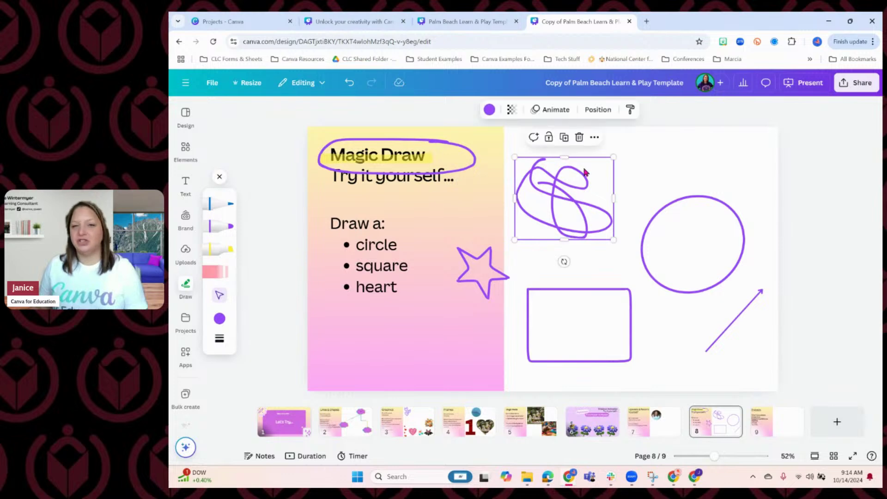
drag(564, 165, 564, 149)
mouse_move(614, 193)
mouse_down()
mouse_move(871, 184)
mouse_move(600, 195)
mouse_up()
Step: Recolor the scribble with the teal-to-yellow gradient from the document colors, after trying red
click(489, 109)
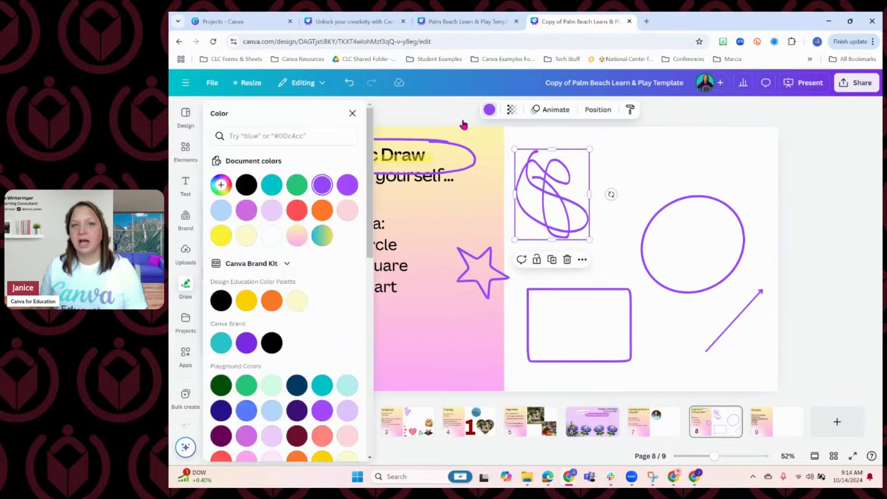
click(297, 211)
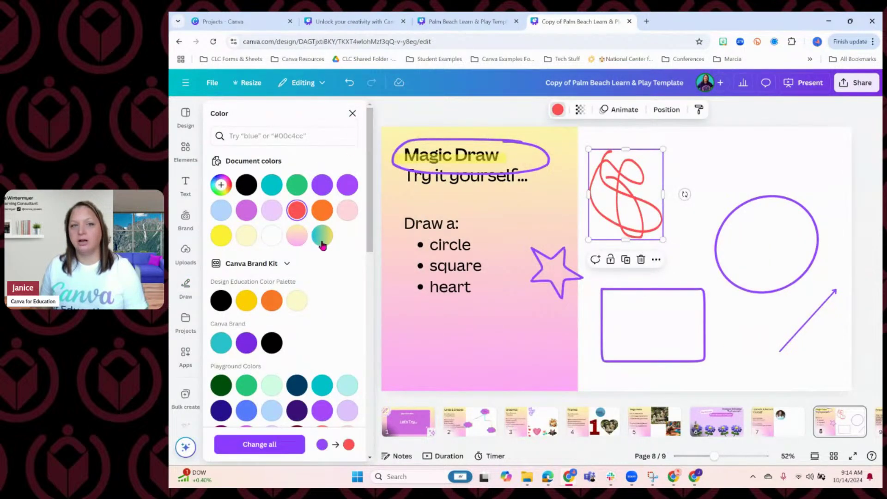
click(322, 236)
click(352, 114)
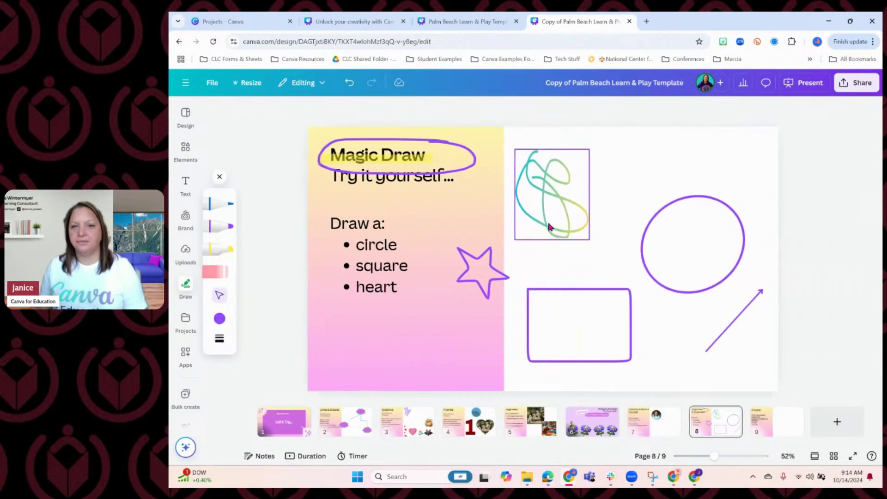
Step: Reshape the circle into a tilted oval and stretch the scribble to about twice its width, shifting it over the gradient's edge
click(670, 214)
drag(671, 214, 637, 242)
click(568, 226)
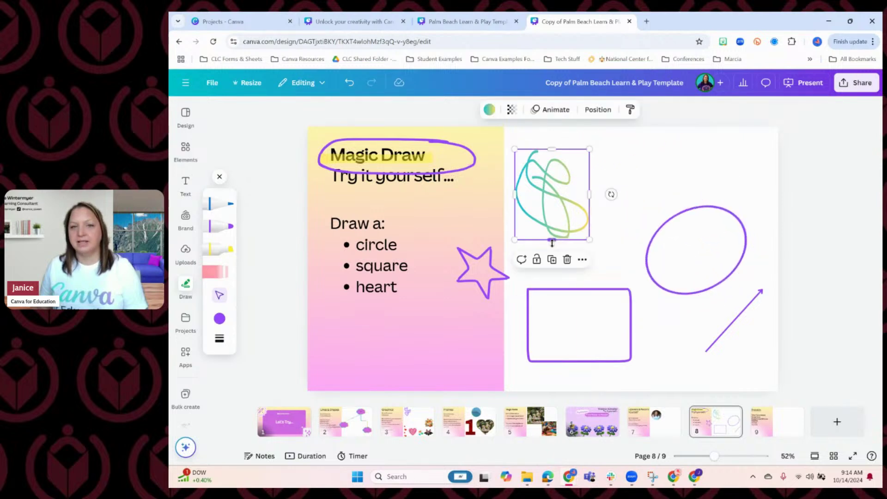
drag(552, 241, 552, 198)
drag(589, 174, 662, 178)
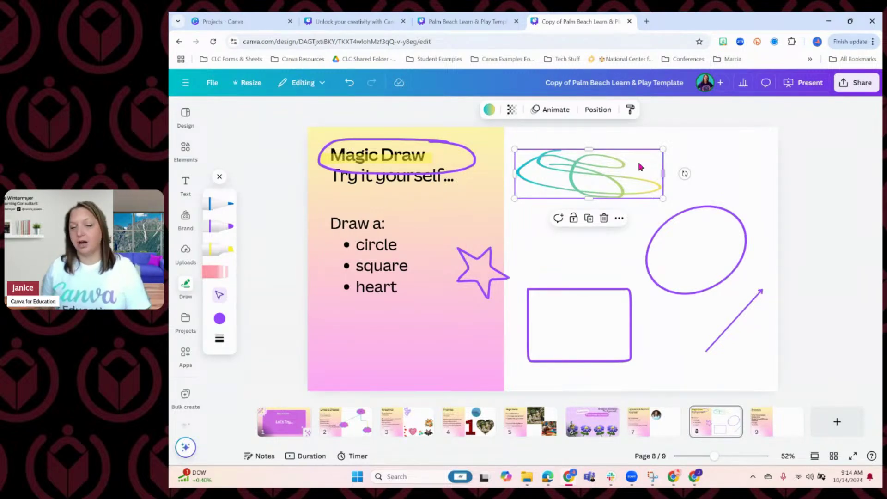
drag(591, 195, 590, 238)
mouse_move(616, 211)
mouse_down()
mouse_move(594, 208)
mouse_move(604, 208)
mouse_up()
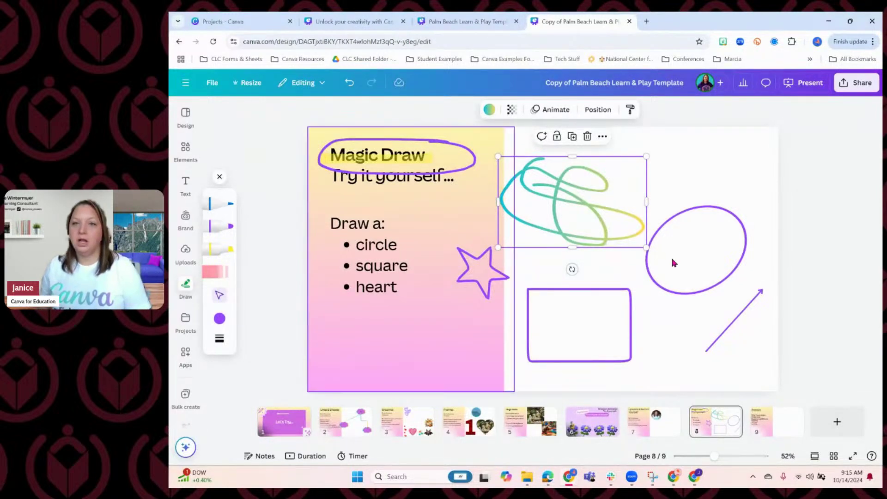
click(797, 228)
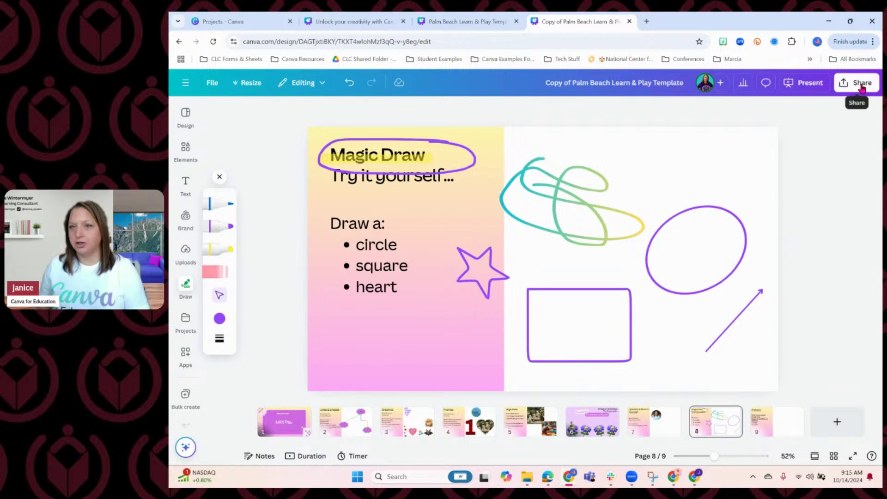
Step: Set the design's collaboration link access to Anyone with the link, after trying the Canva Learning Consultants option
click(857, 84)
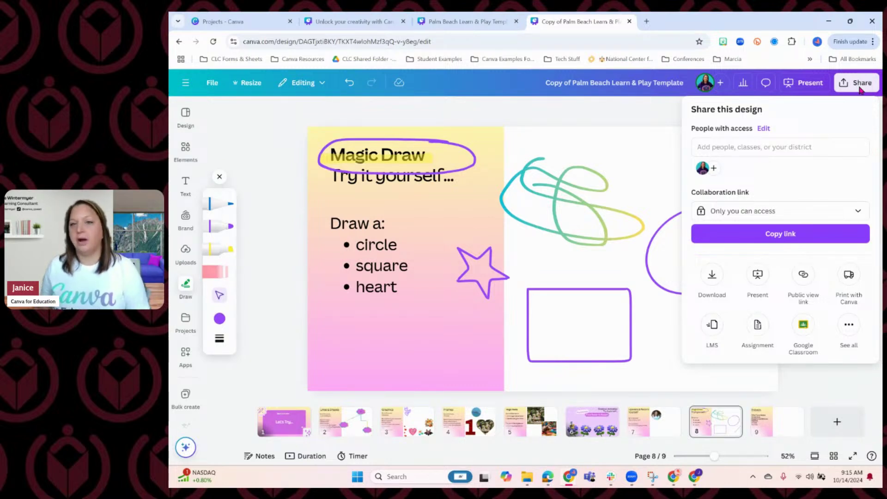
click(767, 146)
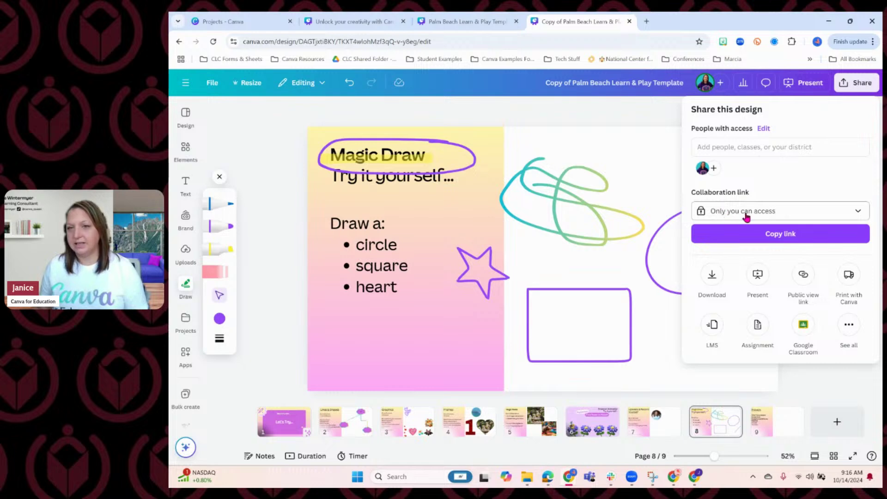
click(724, 213)
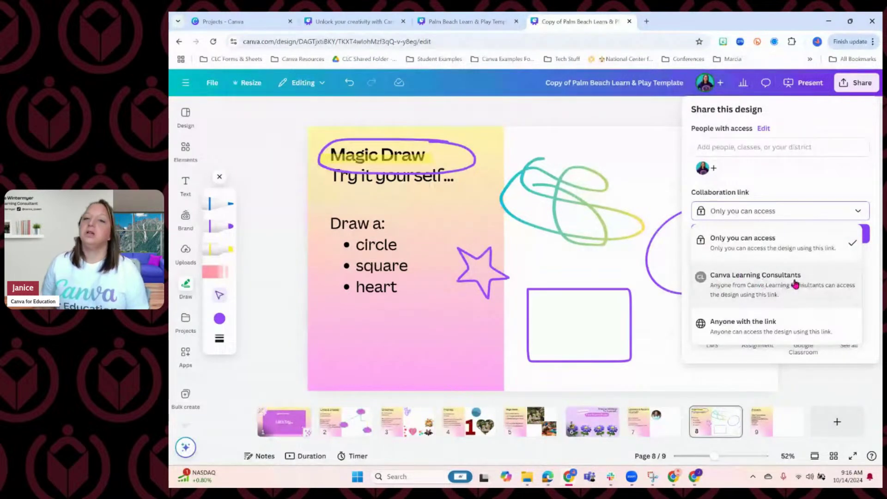
click(741, 285)
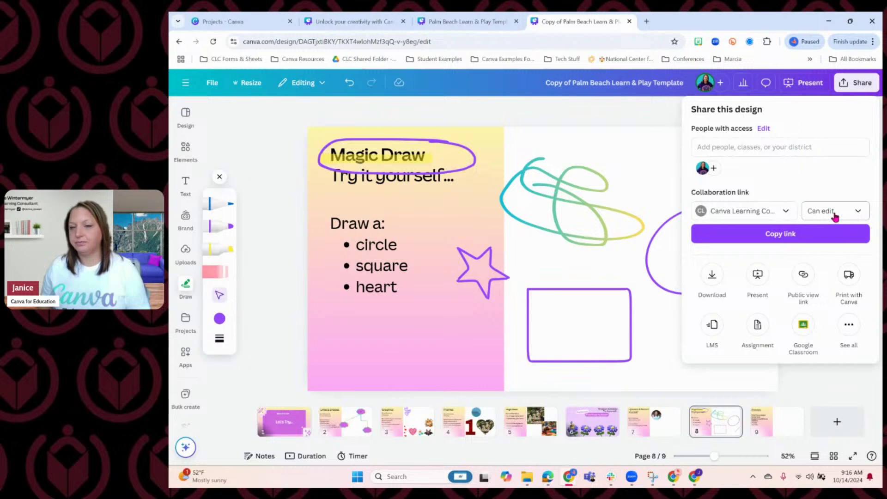
click(745, 217)
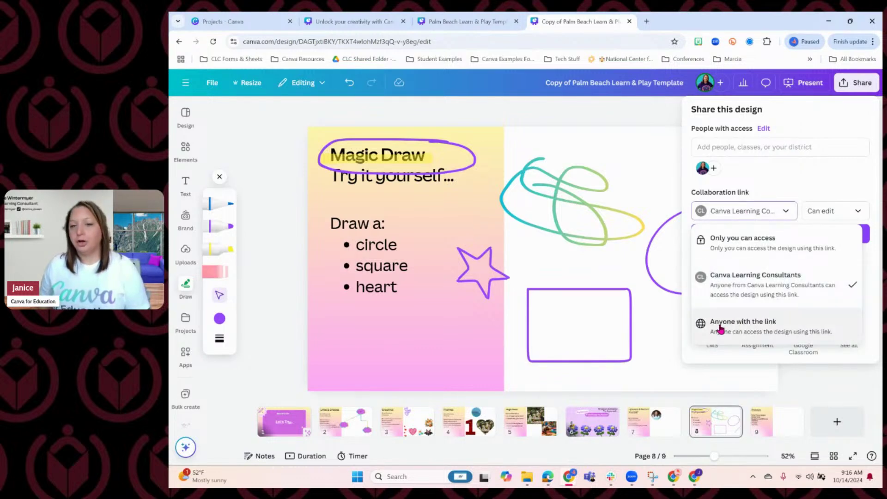
click(775, 327)
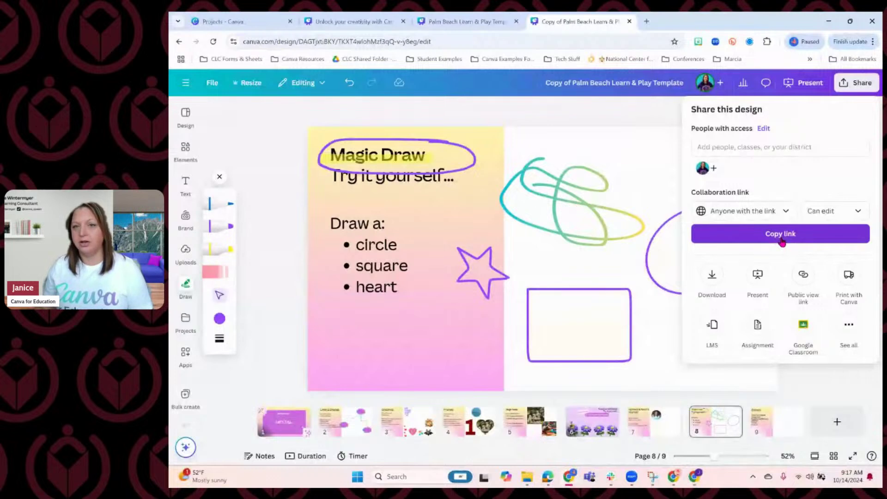
Step: Review the collaboration link's access levels and the design's presentation options
click(769, 211)
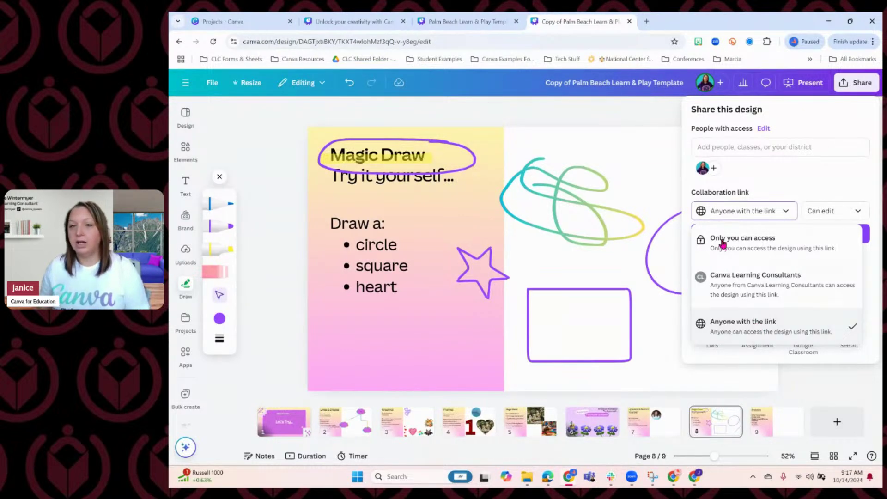
click(806, 188)
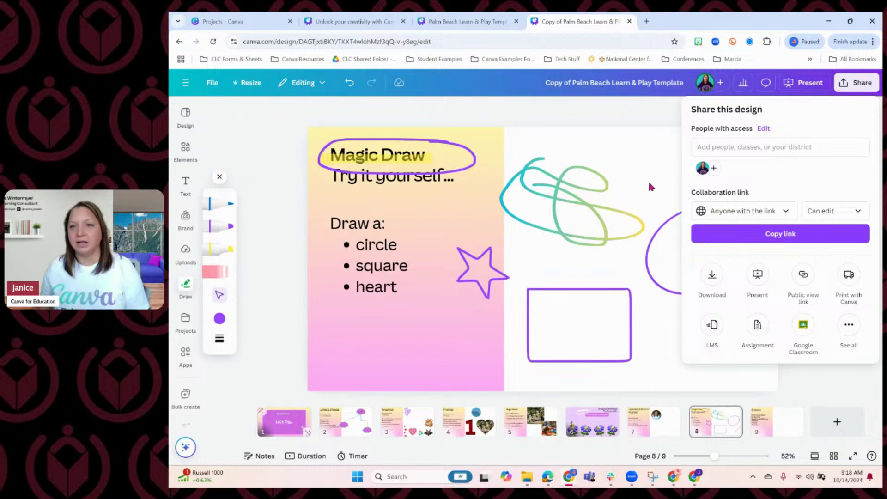
click(810, 84)
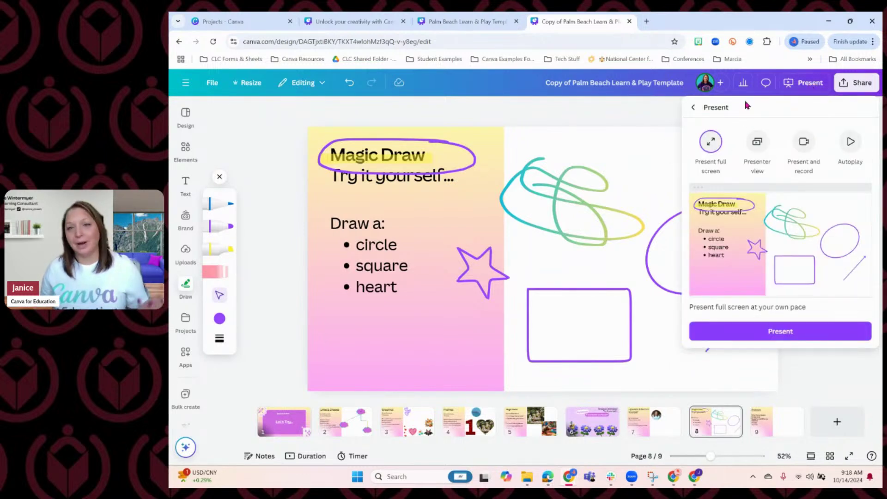
click(694, 108)
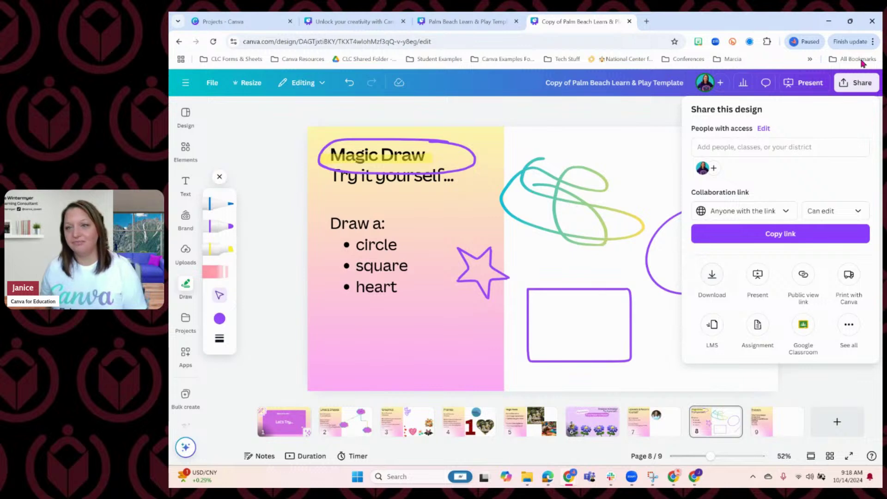
Step: Create a public view link for the design and copy it
click(845, 324)
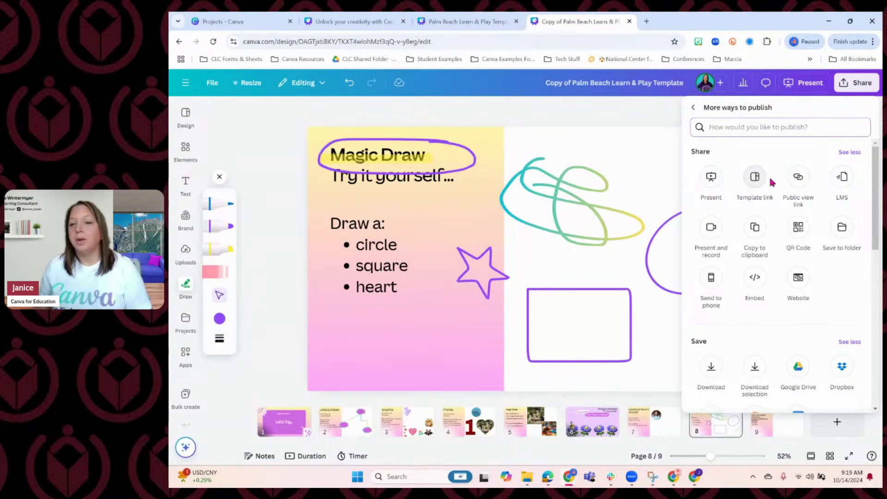
click(799, 180)
click(854, 295)
Step: Open the copied public view link in a new browser tab, and return to the design
click(646, 21)
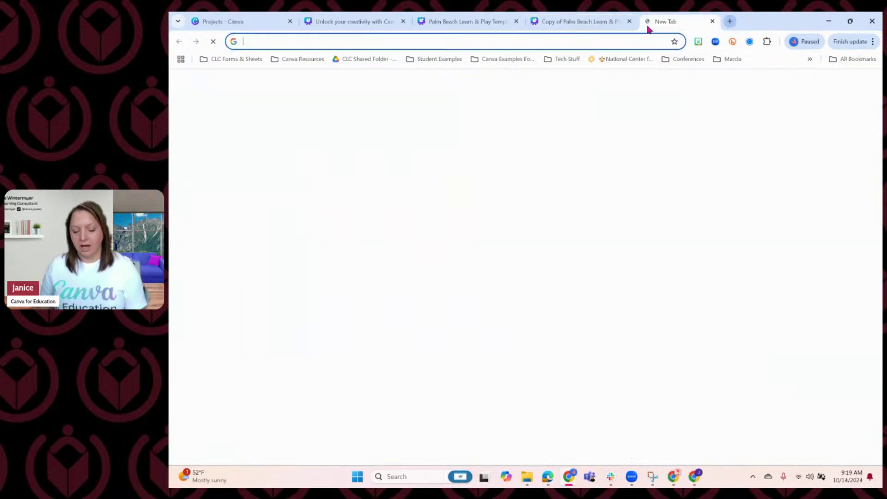
key(ctrl+v)
key(Return)
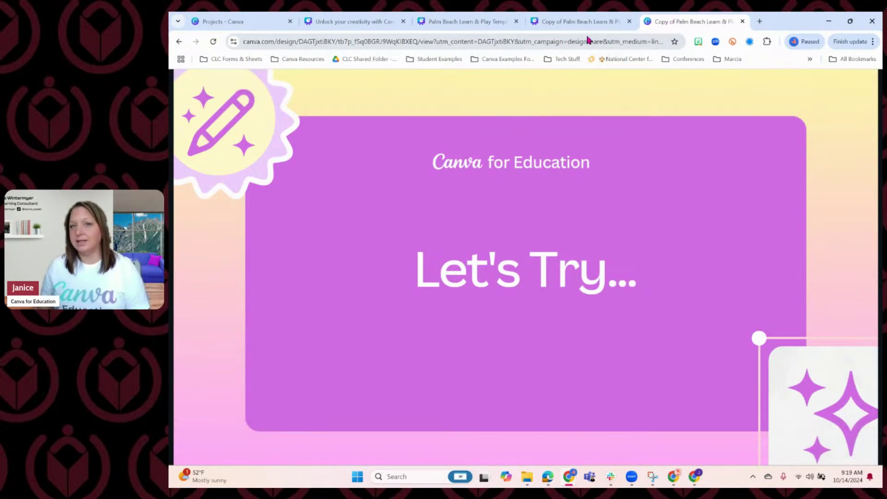
click(580, 21)
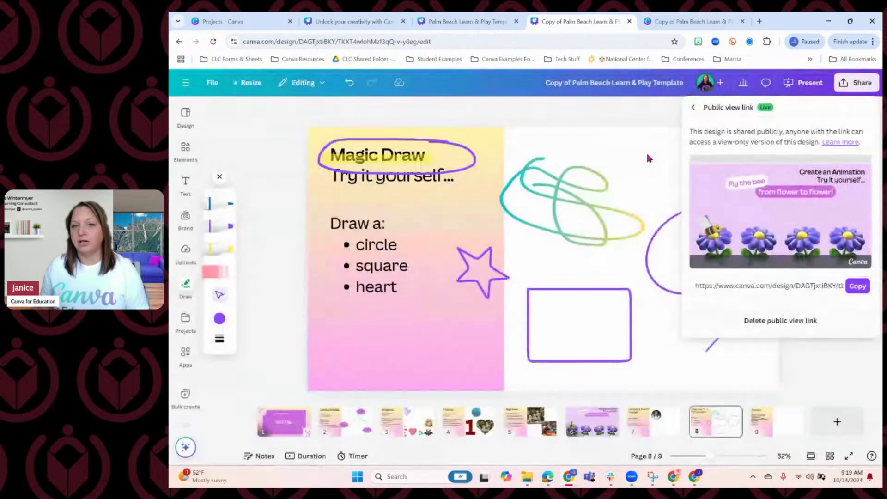
Step: Try twice to share the design to Google Classroom, closing the Google sign-in window each time
click(693, 107)
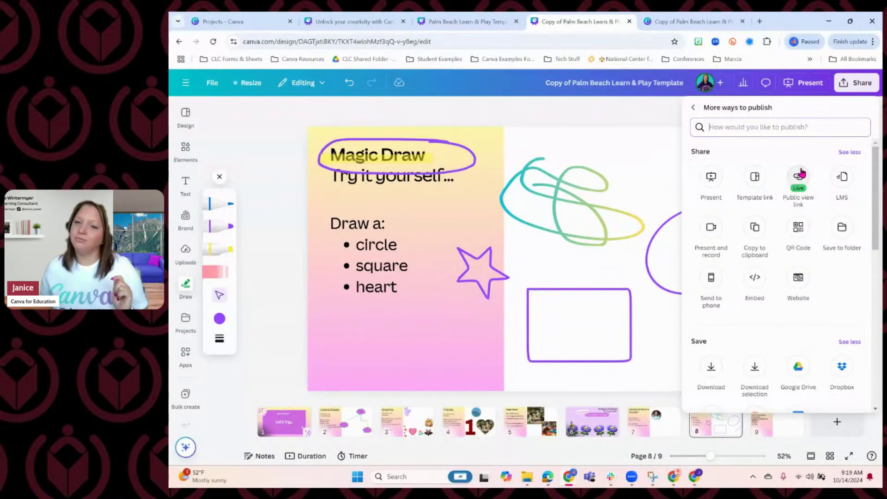
scroll(844, 257, down, 5)
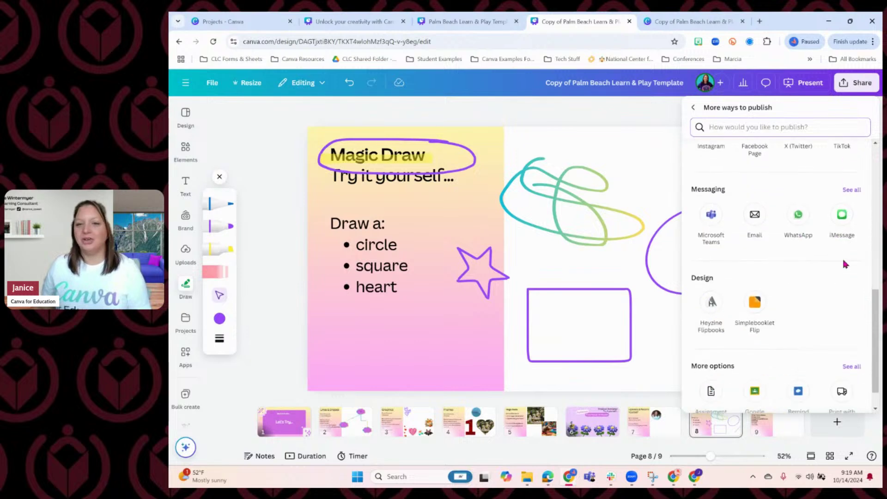
scroll(841, 260, down, 1)
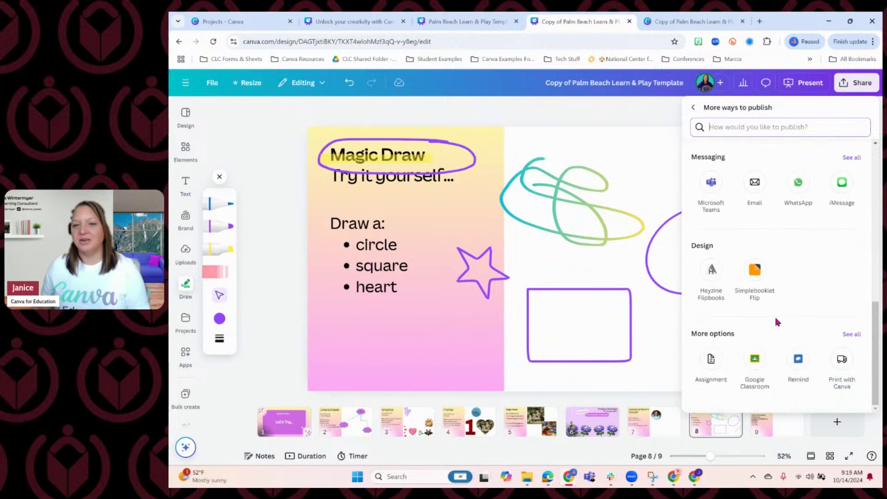
click(758, 361)
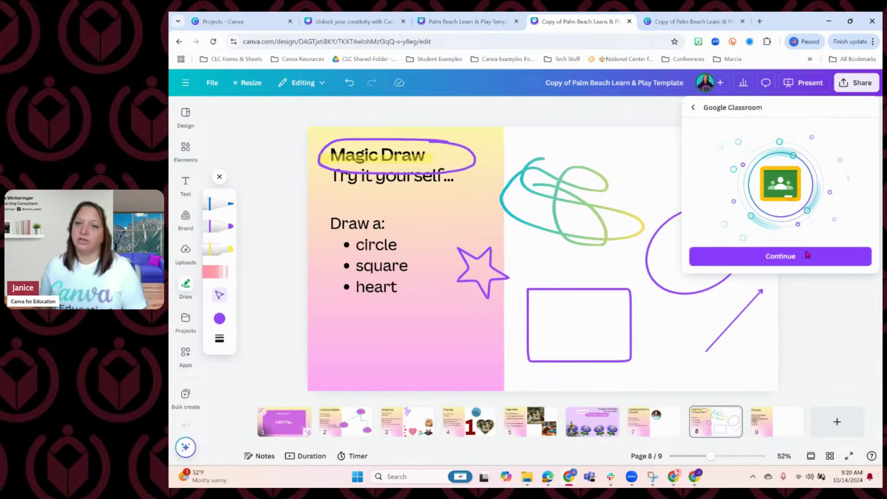
click(800, 258)
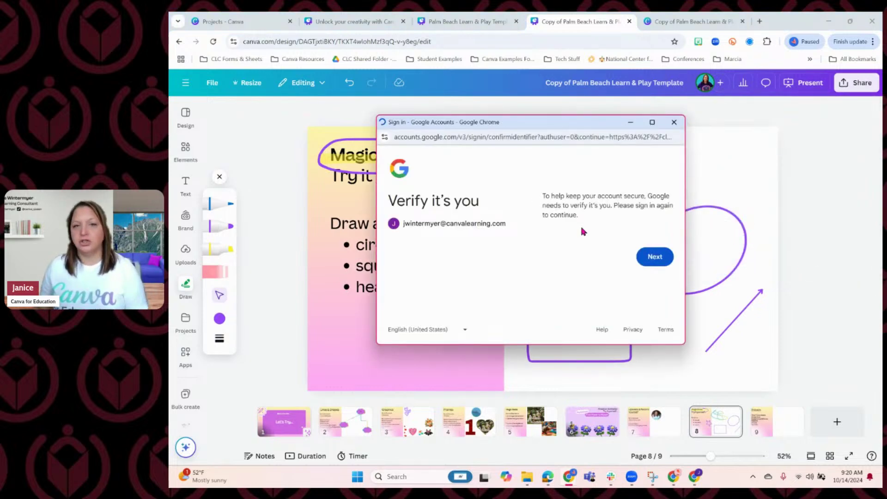
click(656, 259)
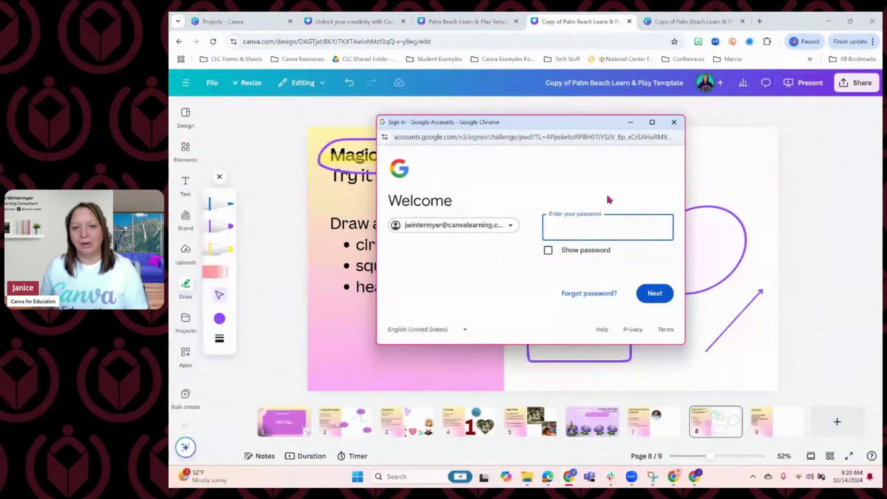
click(674, 122)
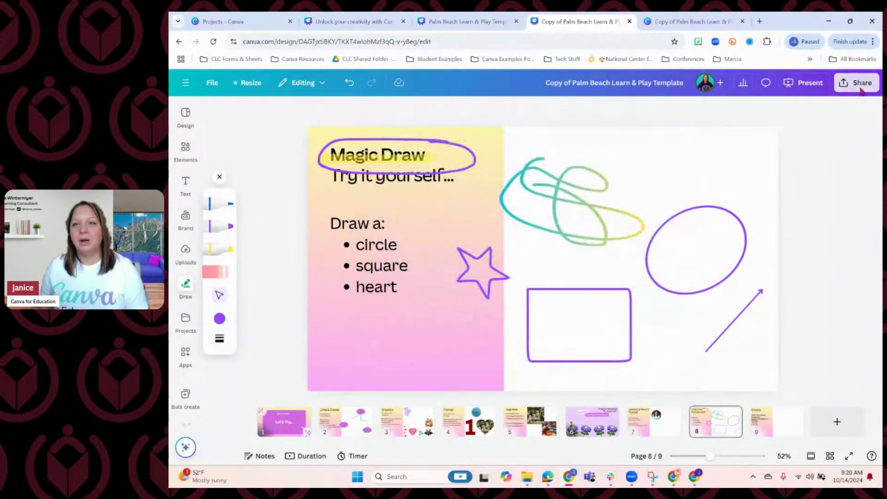
click(861, 90)
click(849, 324)
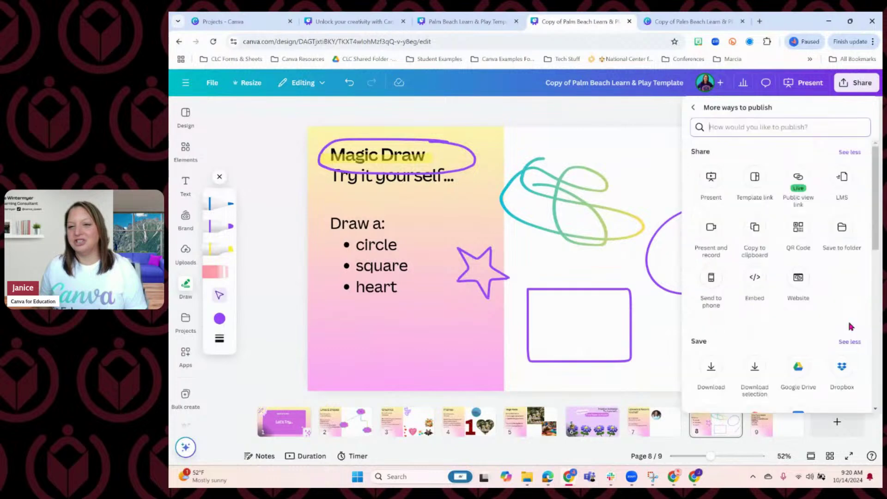
scroll(725, 374, down, 10)
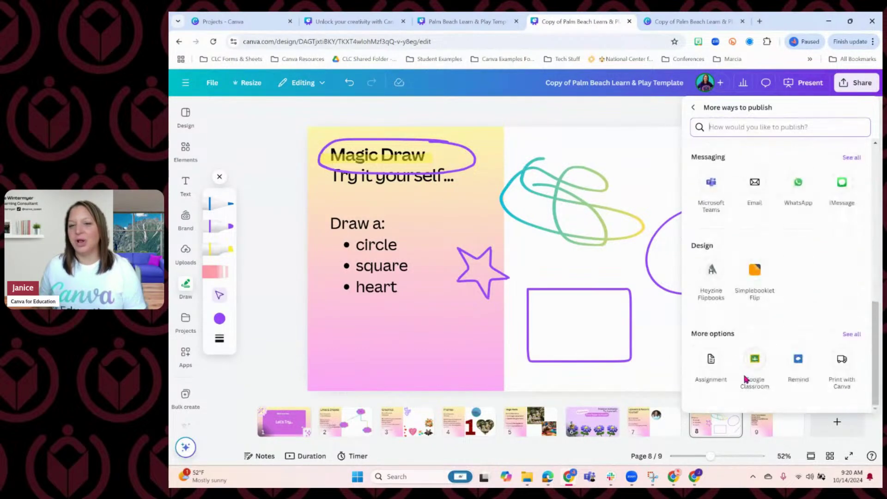
click(754, 360)
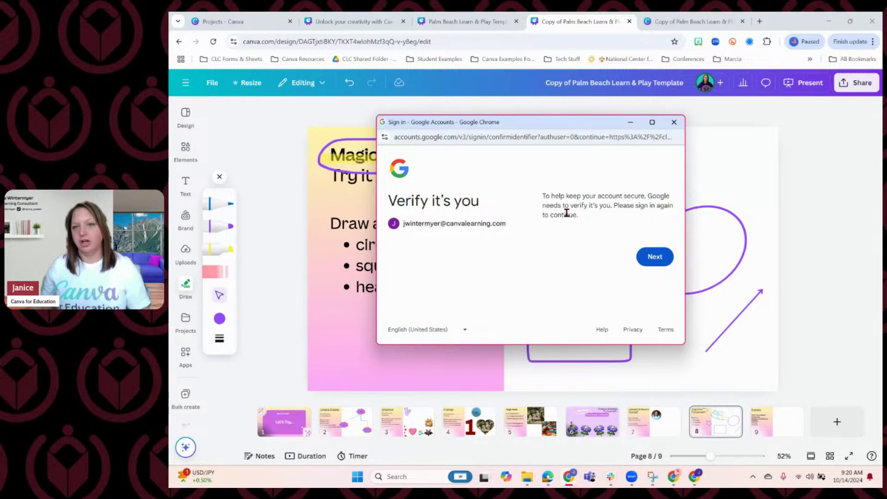
click(674, 122)
Step: Browse the full list of ways to publish the design, including the Assignment and Google Classroom options, and close the sharing options
click(856, 83)
click(848, 329)
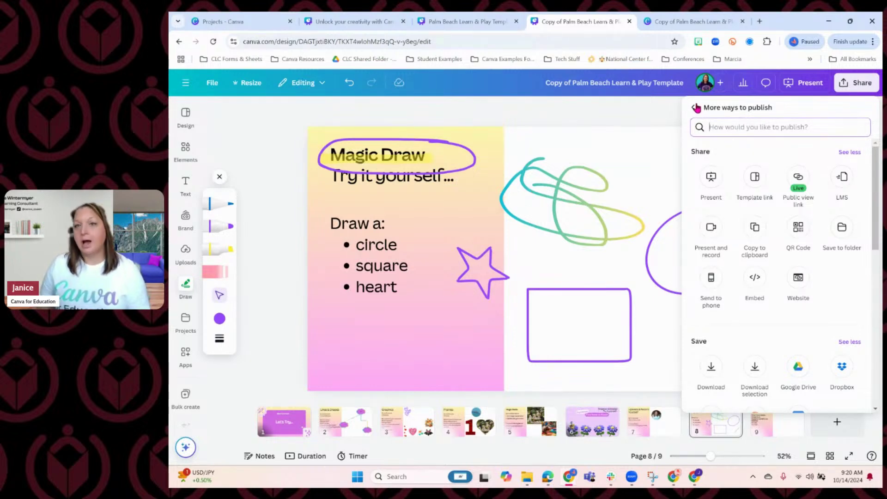
scroll(818, 307, down, 10)
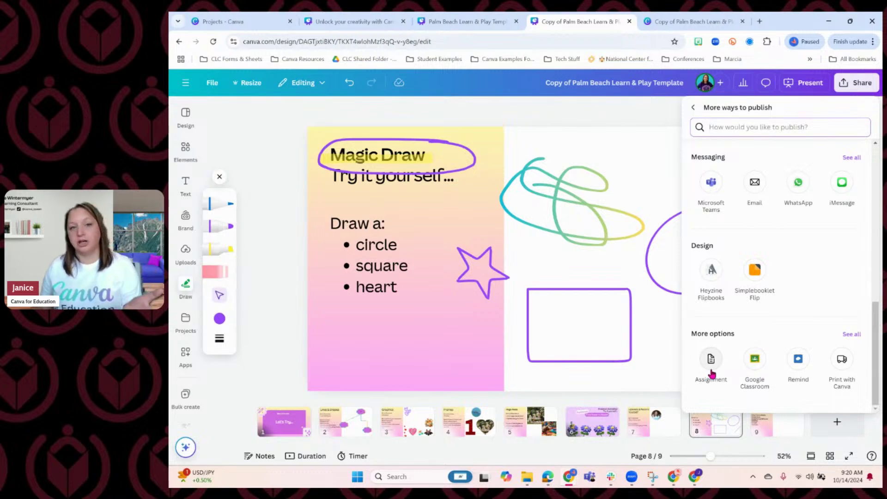
scroll(749, 277, up, 5)
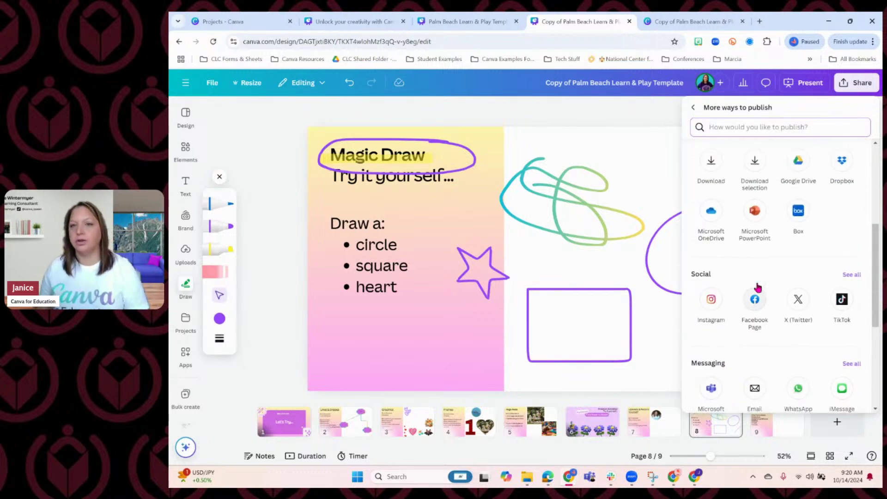
scroll(745, 276, up, 1)
click(693, 107)
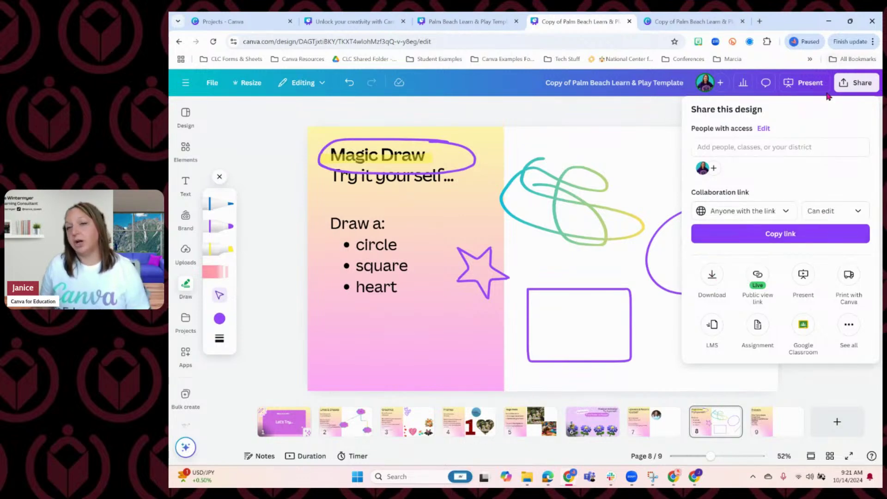
click(637, 143)
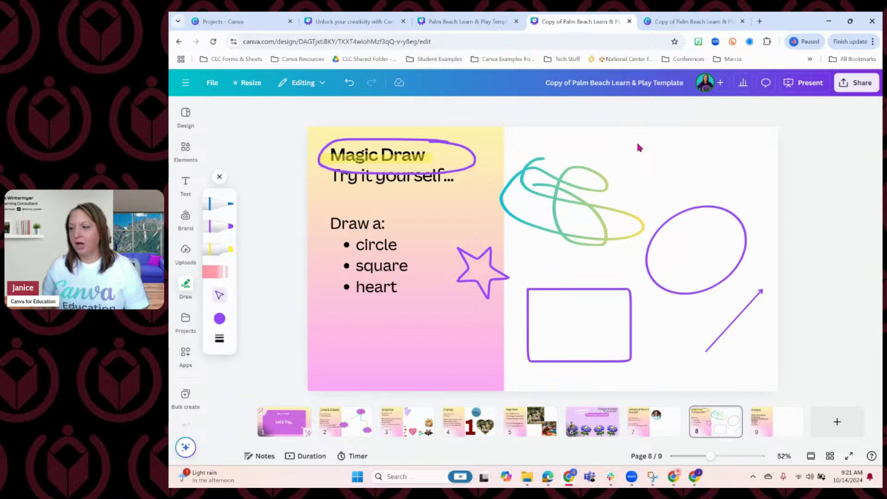
Step: Check the design's presentation modes, and show page 8 in full screen
click(801, 85)
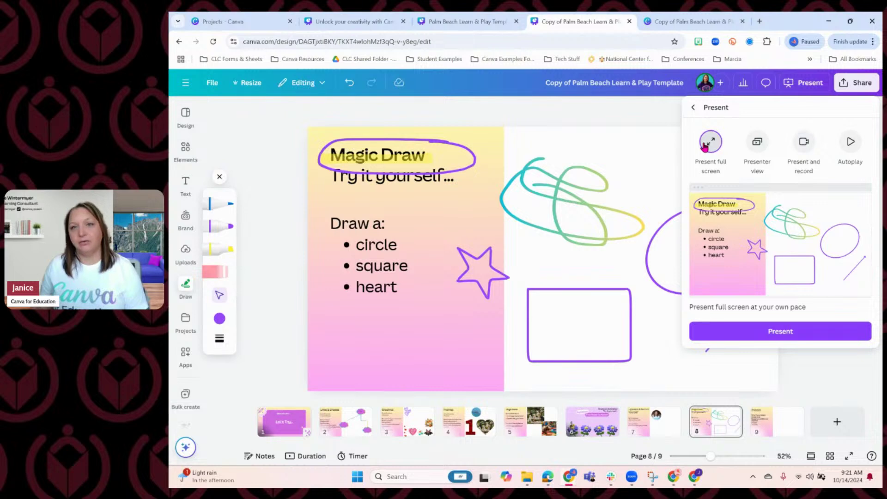
click(646, 146)
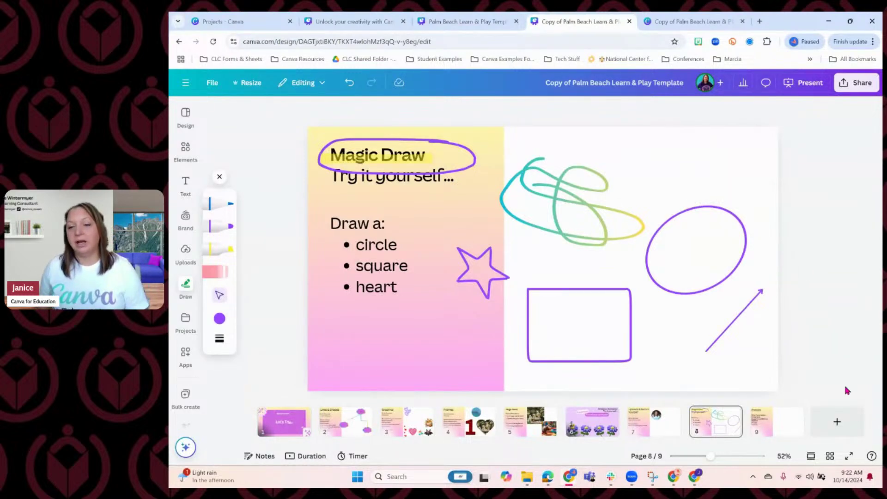
click(848, 457)
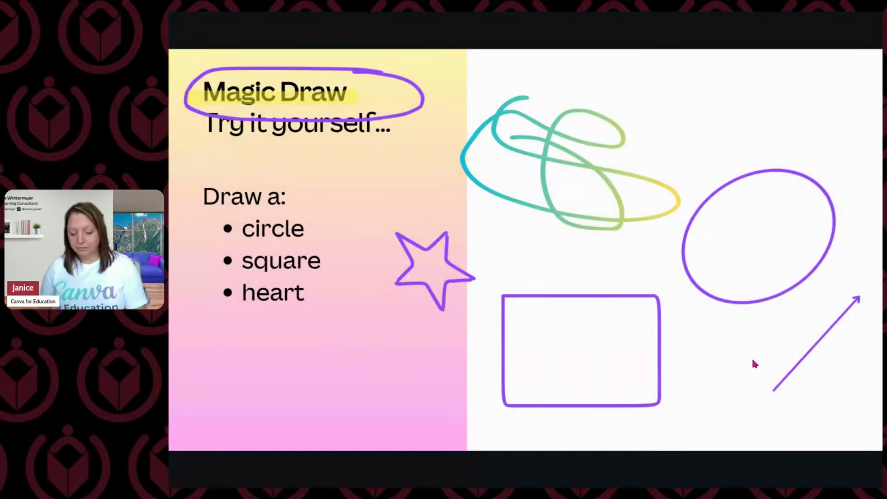
Step: Play the confetti, drumroll, bubbles, curtain call, quiet and mic drop effects over the full-screen Magic Draw page
key(c)
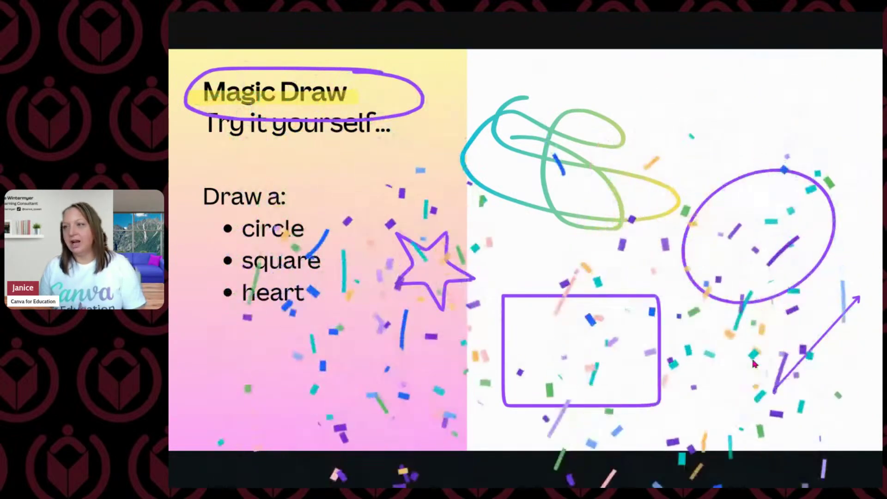
key(c)
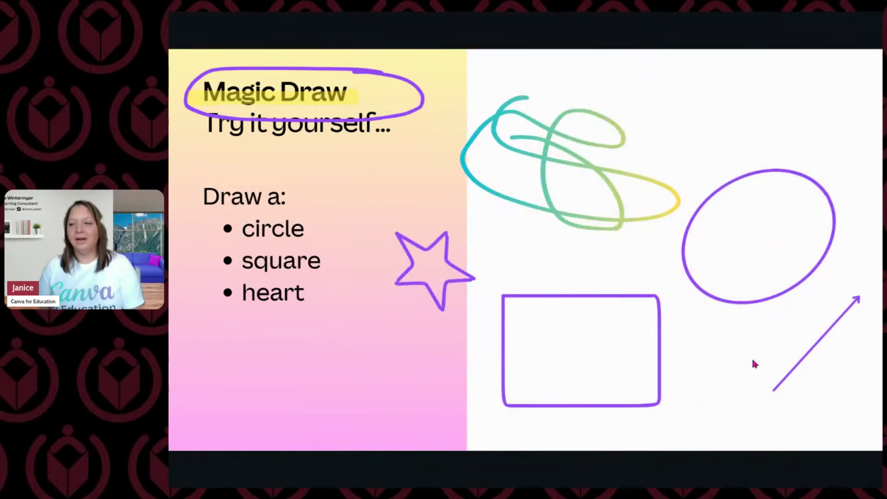
key(d)
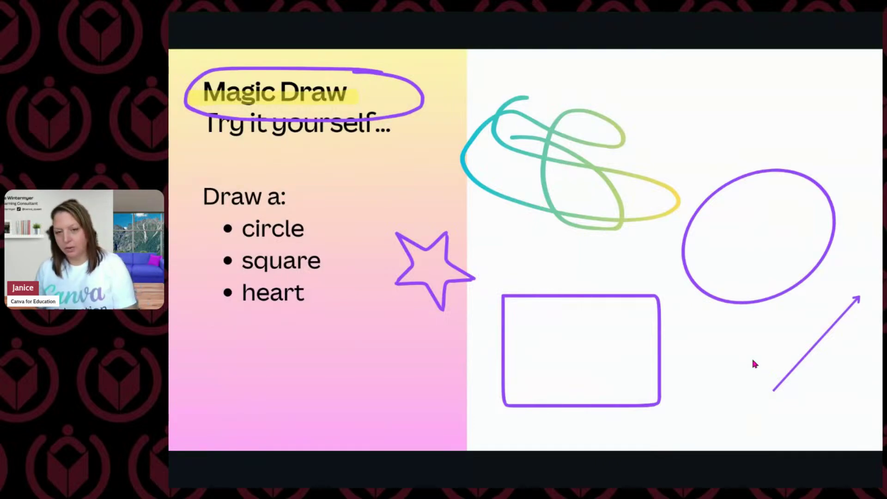
key(b)
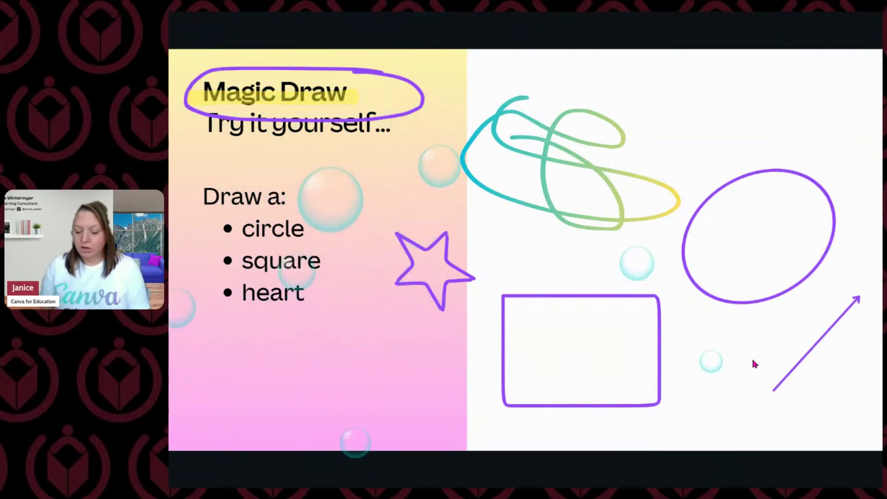
key(o)
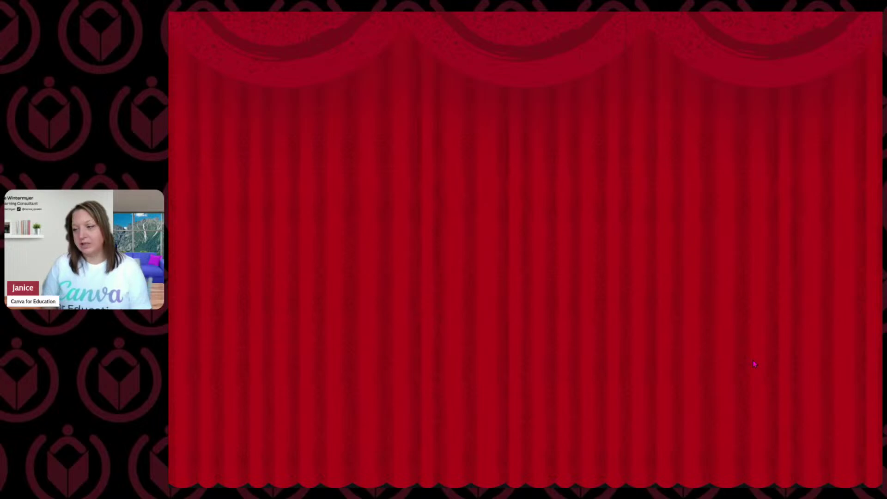
key(o)
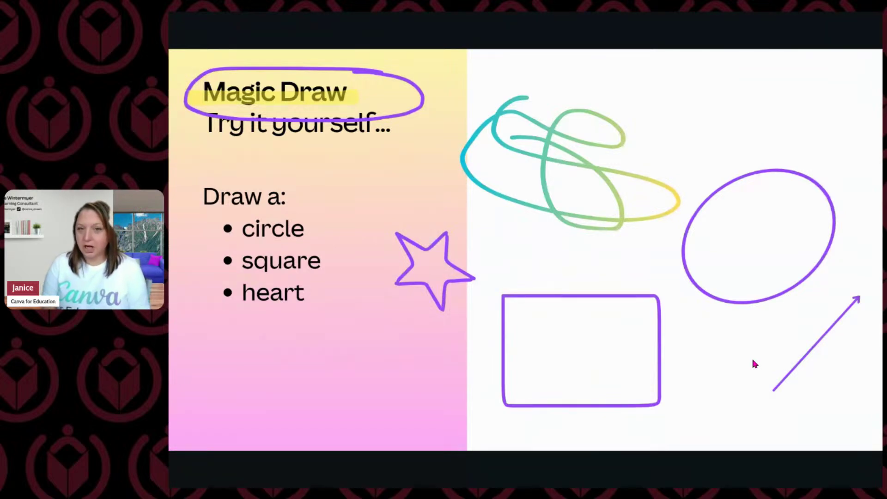
key(q)
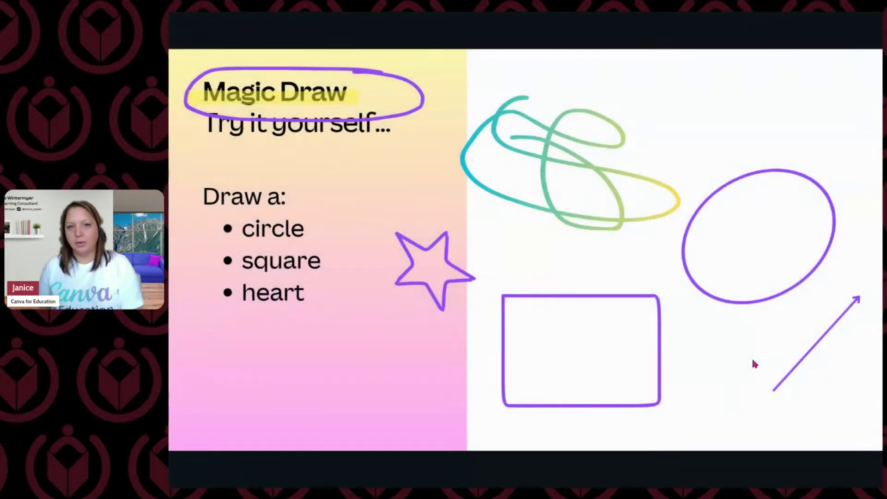
key(m)
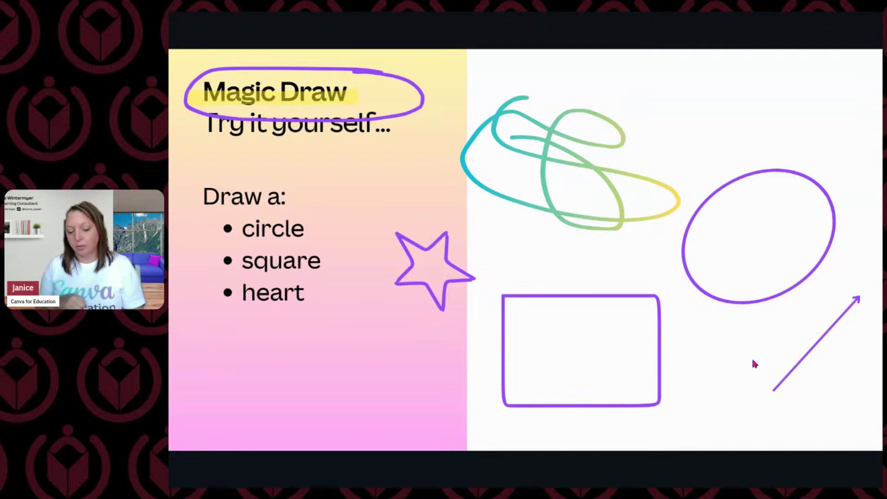
Step: Add a 1-minute countdown timer to the presentation, start it, and pause it
key(1)
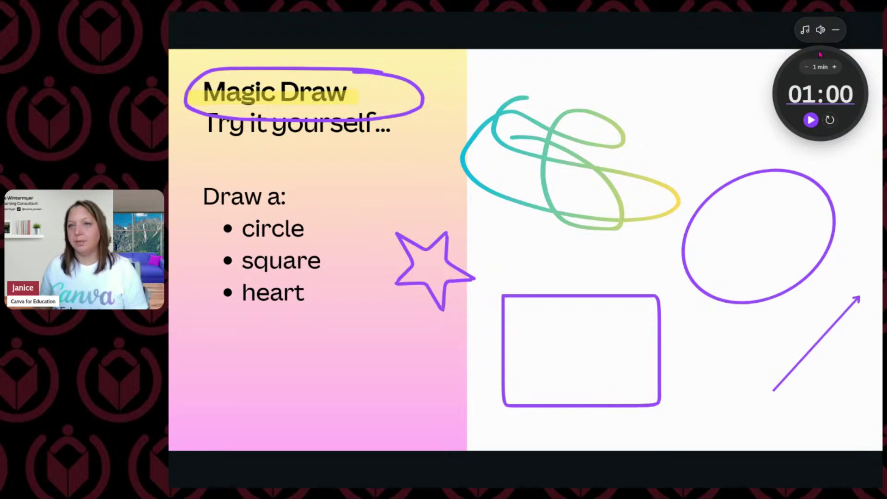
click(805, 30)
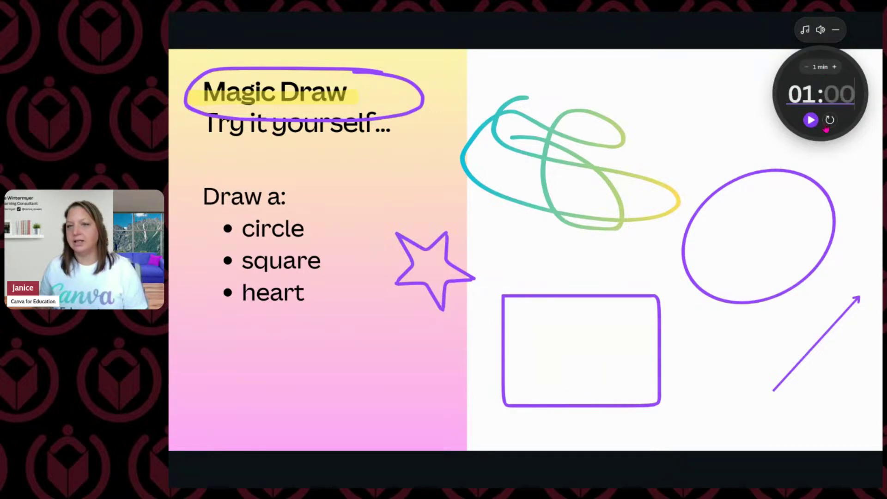
click(811, 120)
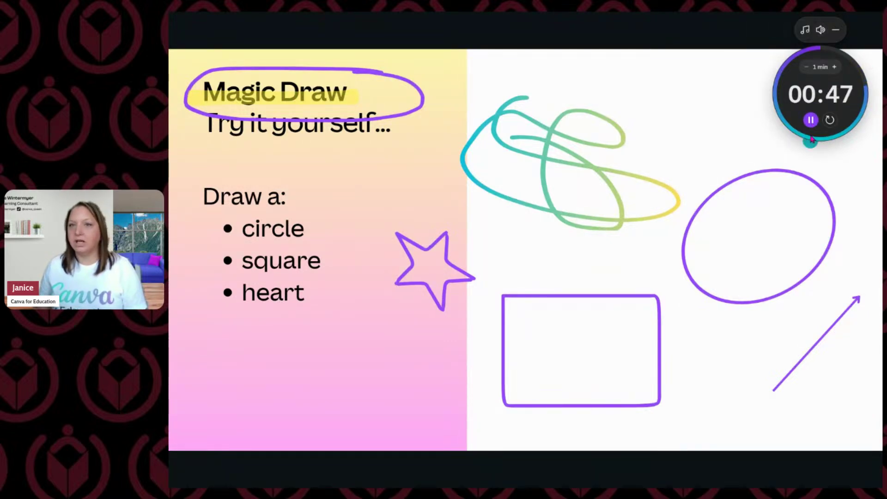
click(811, 121)
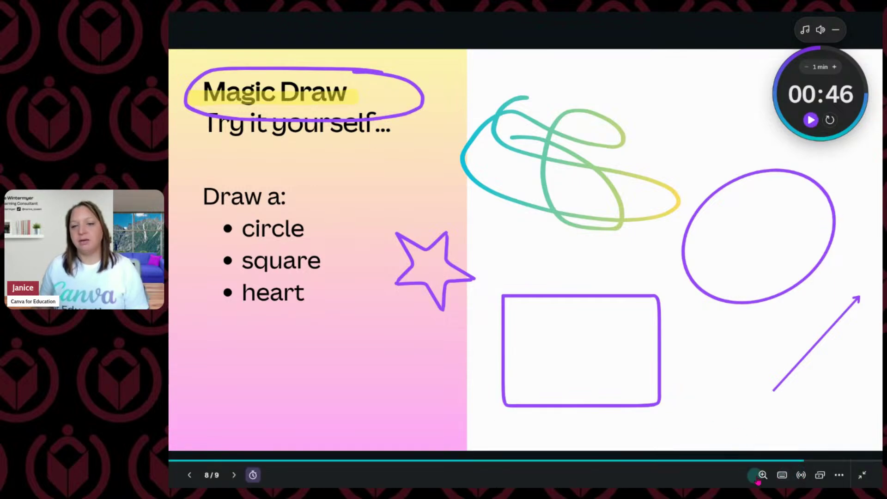
Step: Review the Magic Shortcuts list while trying the Confetti and Quiet effects, and exit the full-screen presentation
click(782, 475)
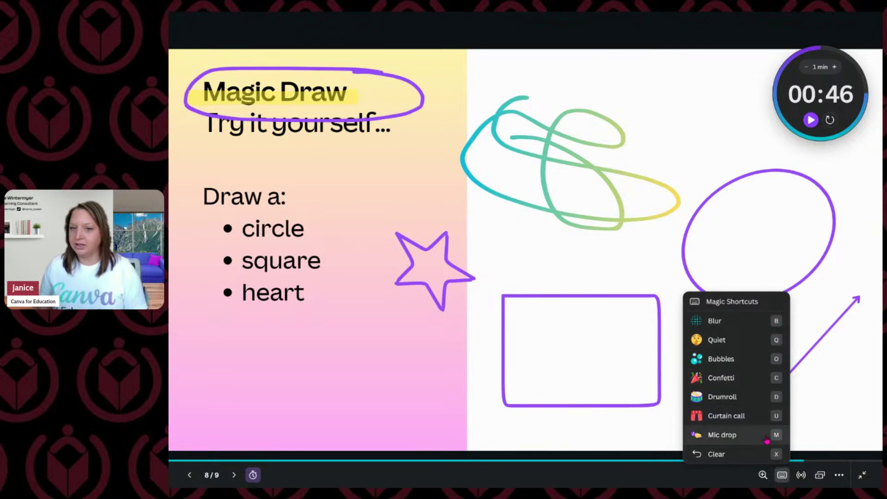
key(c)
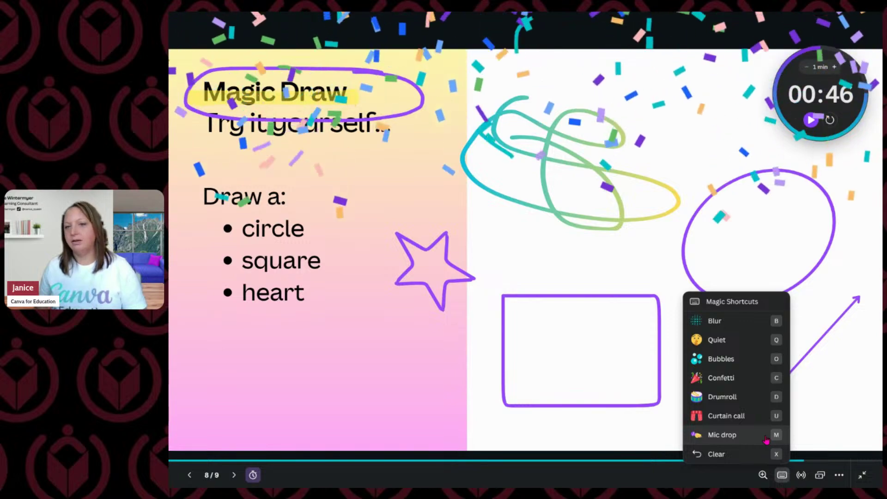
click(732, 344)
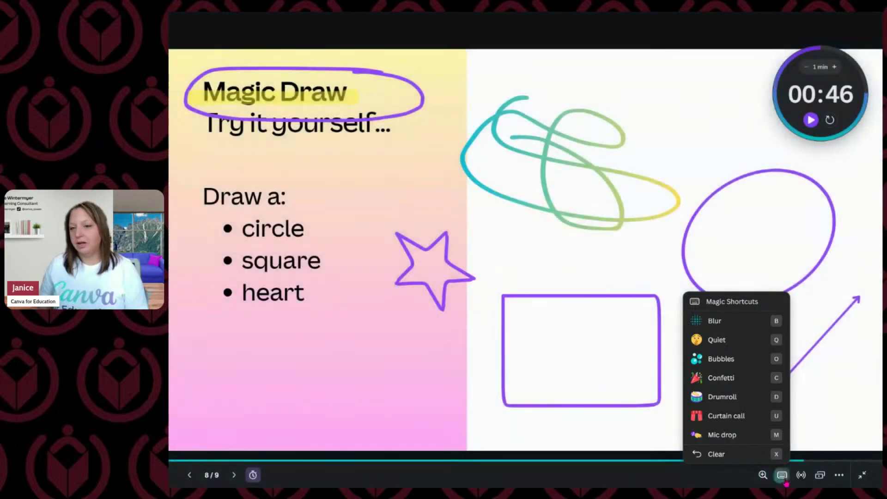
click(782, 475)
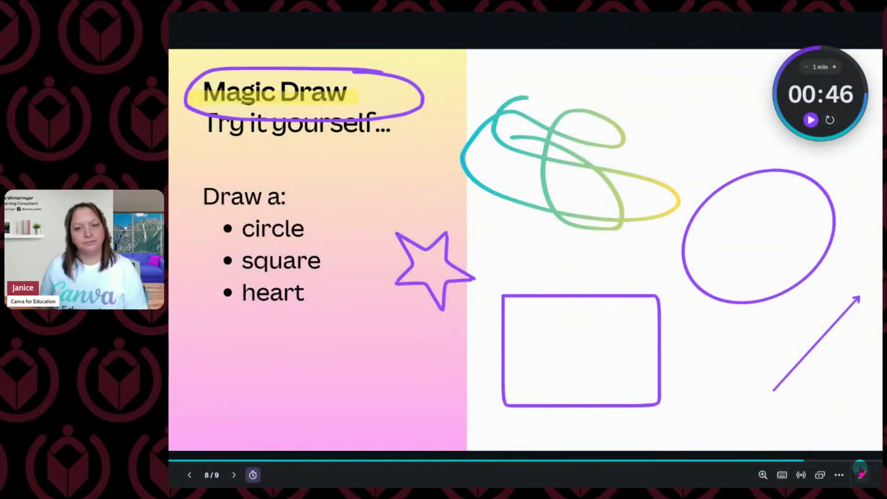
click(781, 475)
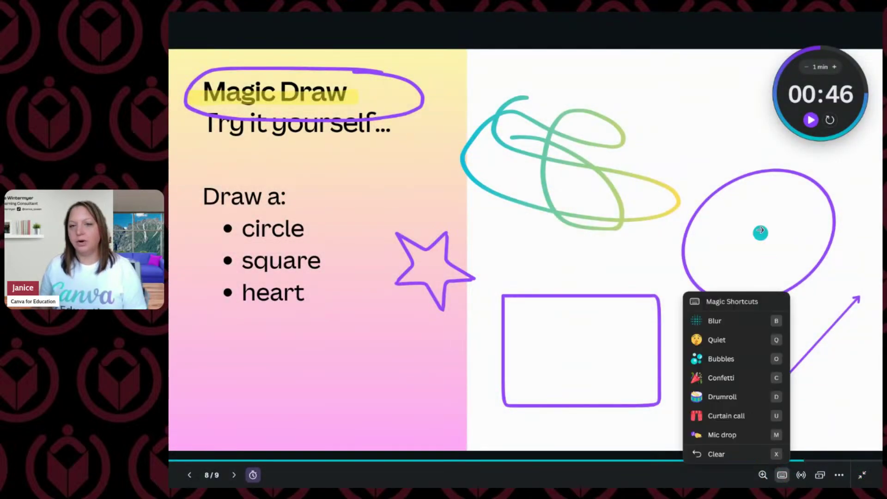
click(858, 478)
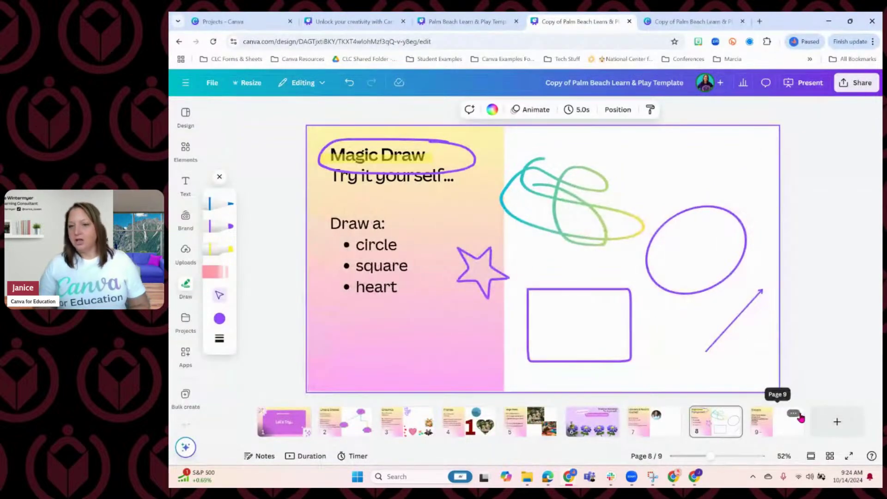